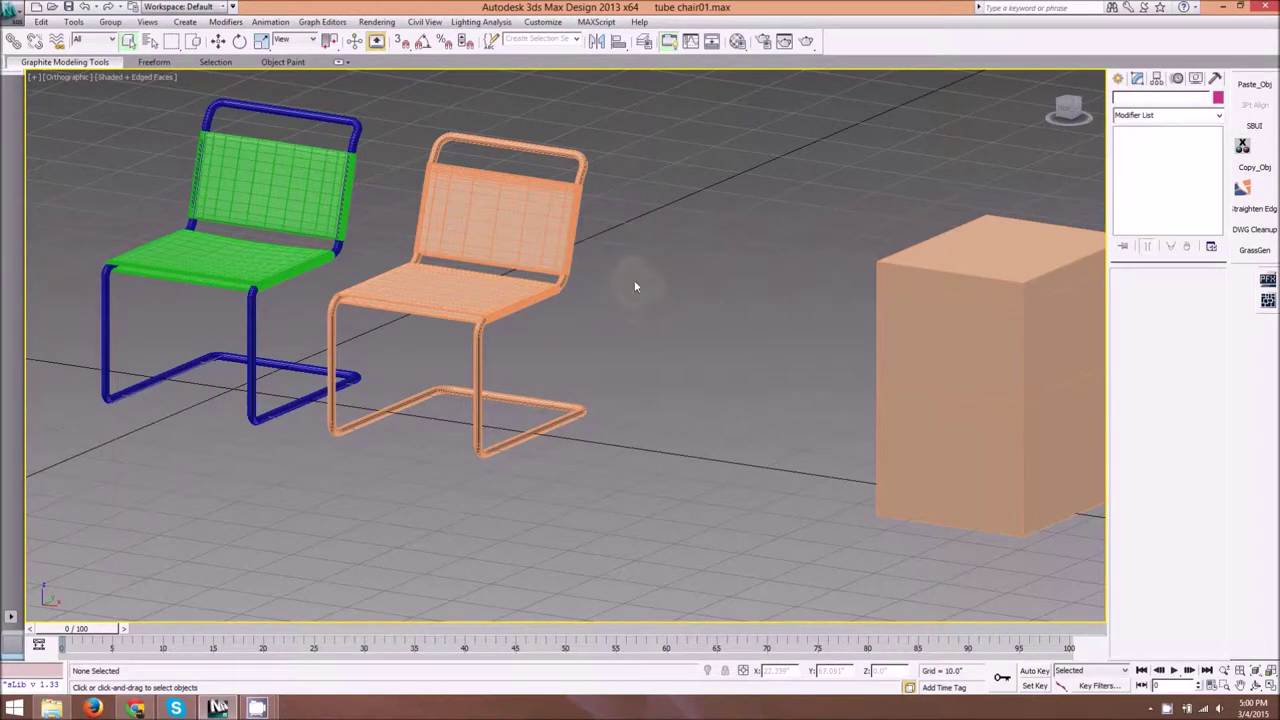
# Step: Examine the two tube chairs and the reference box beside them from several angles
pyautogui.moveTo(632, 283); pyautogui.dragTo(846, 347, button='middle')
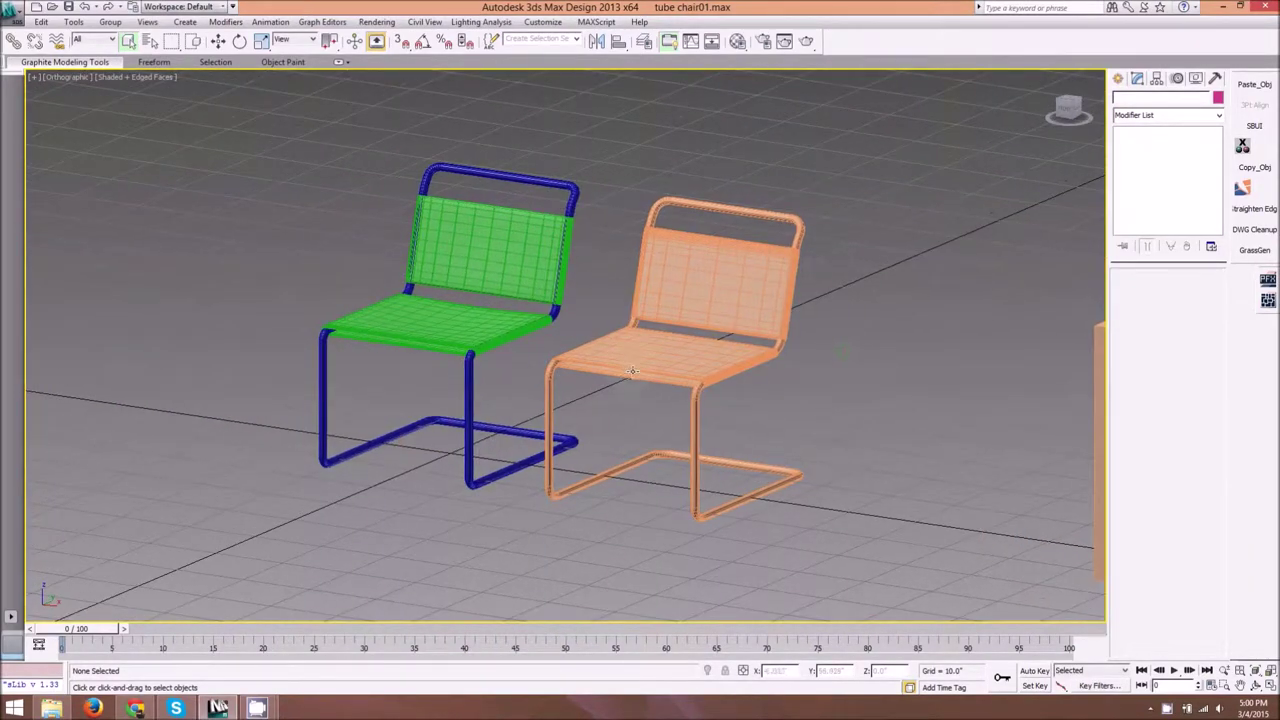
pyautogui.moveTo(772, 330); pyautogui.dragTo(586, 295, button='middle')
pyautogui.moveTo(886, 310); pyautogui.dragTo(484, 350, button='middle')
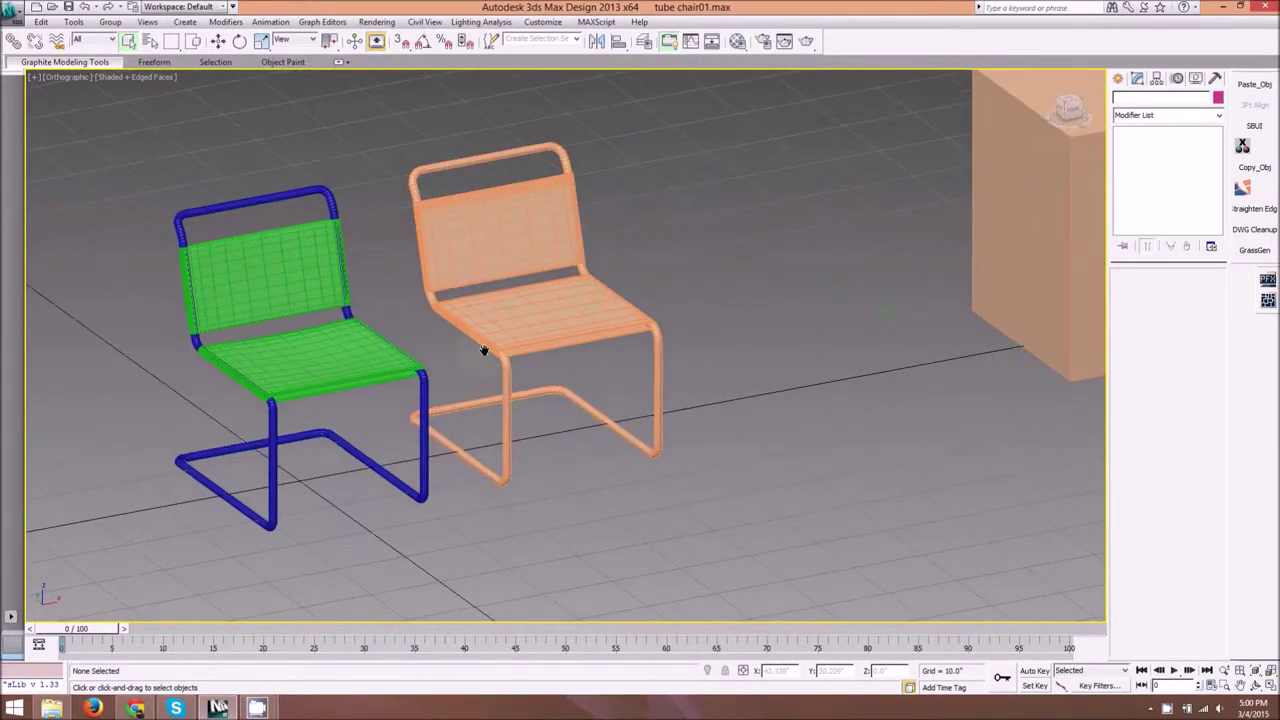
pyautogui.scroll(-3, 897, 231)
pyautogui.moveTo(897, 231); pyautogui.dragTo(737, 294, button='middle')
pyautogui.click(824, 252)
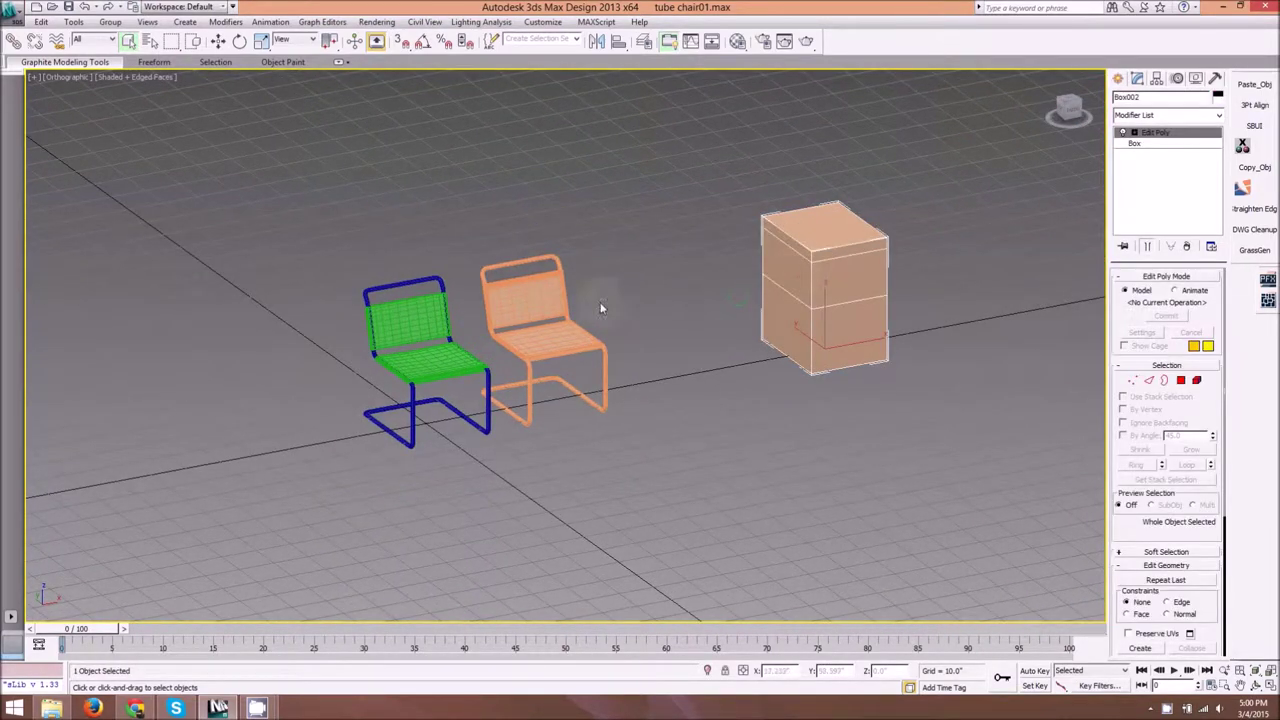
pyautogui.scroll(4, 501, 352)
pyautogui.scroll(-2, 885, 296)
pyautogui.moveTo(885, 296); pyautogui.dragTo(648, 297, button='middle')
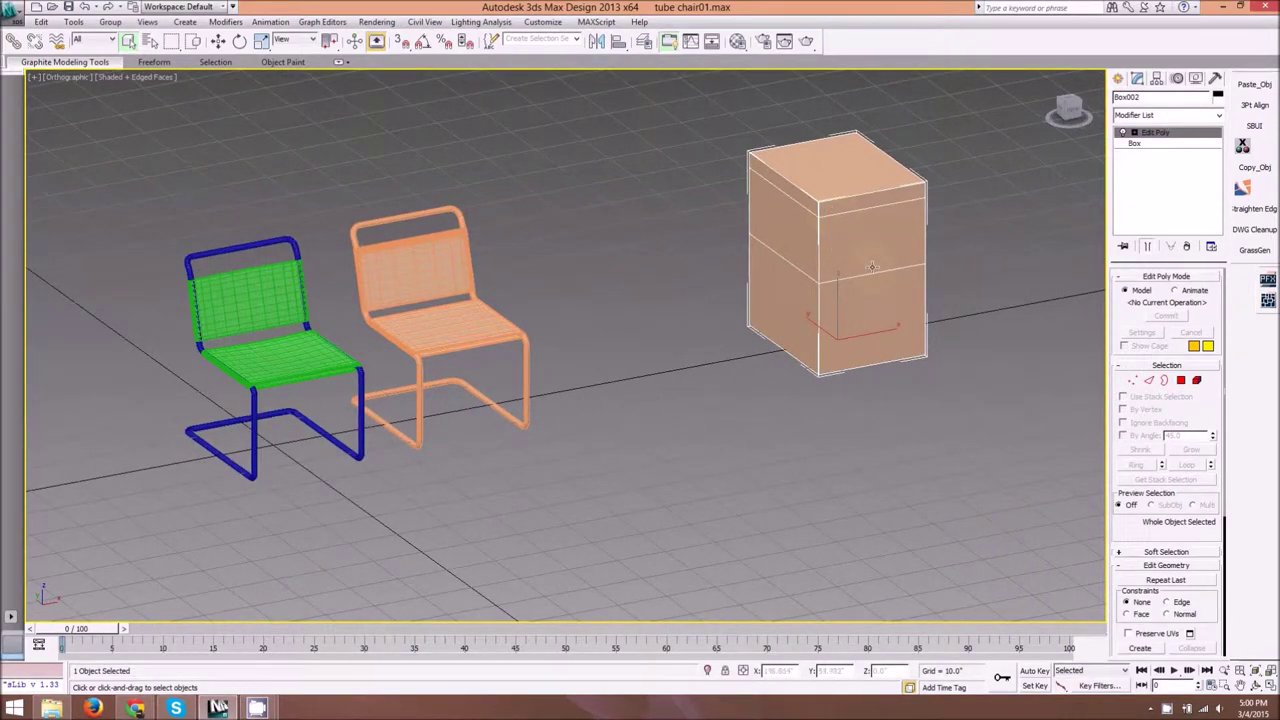
pyautogui.moveTo(794, 295)
pyautogui.keyDown('alt'); pyautogui.mouseDown(button='middle')
pyautogui.moveTo(743, 277)
pyautogui.moveTo(777, 290)
pyautogui.mouseUp(button='middle'); pyautogui.keyUp('alt')
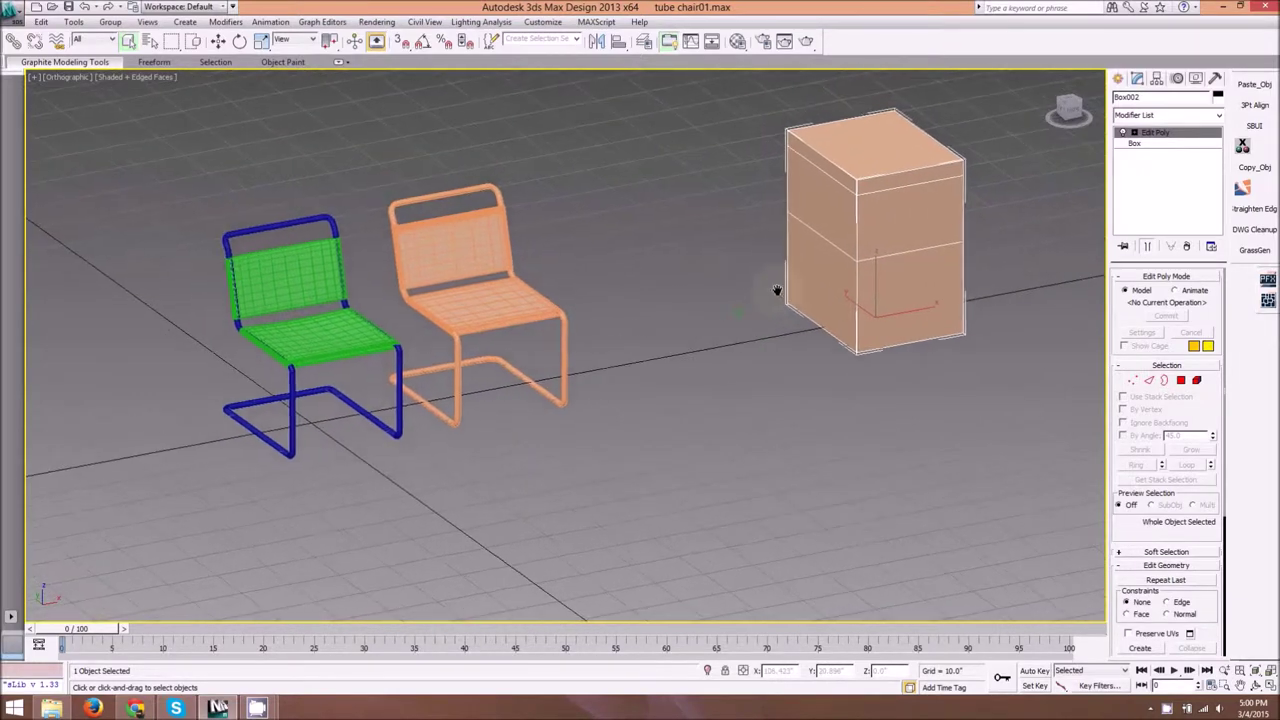
# Step: Create a box about 42.4" long, 24.5" wide and 32.8" high between the chairs and the existing box
pyautogui.click(1118, 78)
pyautogui.click(1143, 165)
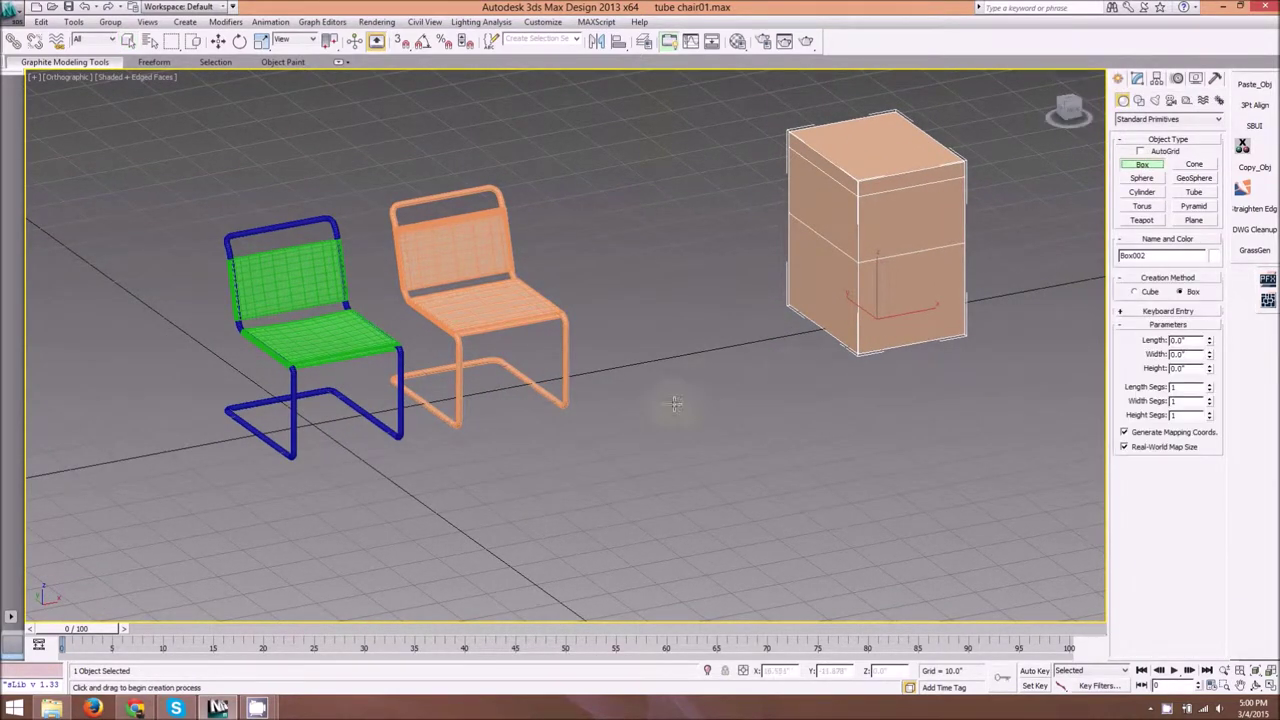
pyautogui.moveTo(655, 417); pyautogui.dragTo(666, 323)
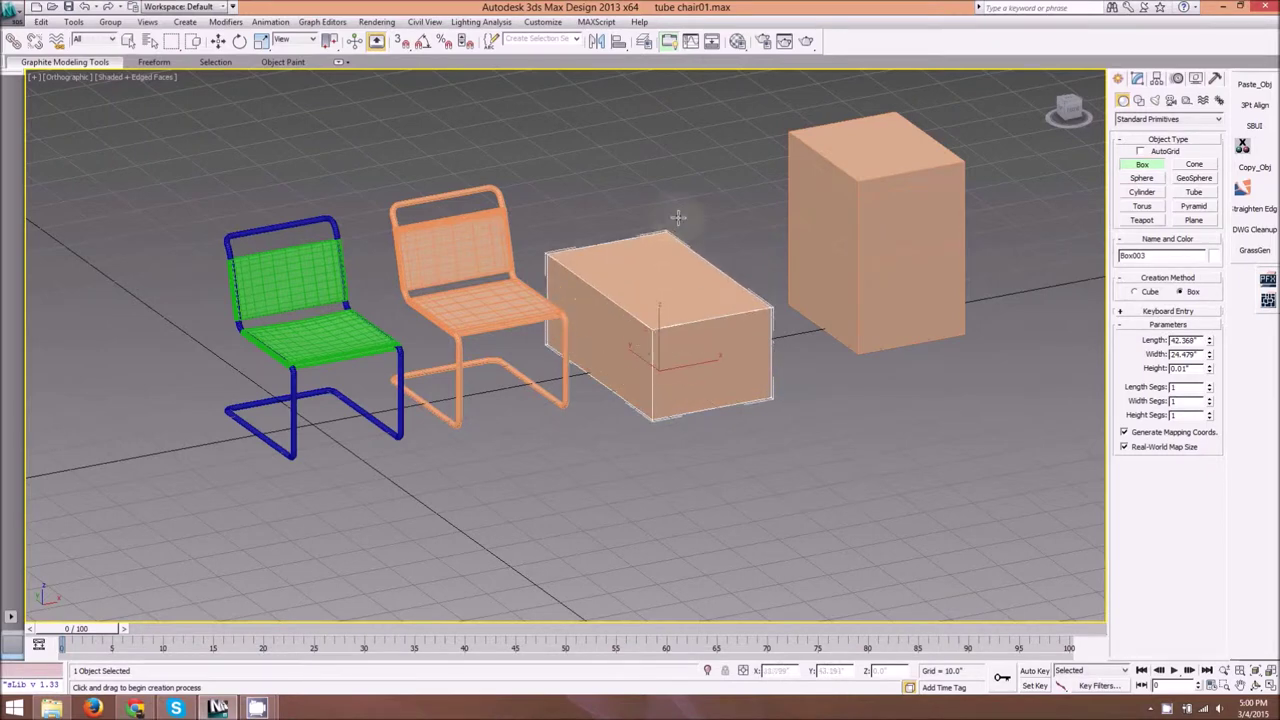
pyautogui.click(677, 150)
pyautogui.moveTo(811, 218); pyautogui.dragTo(711, 248, button='middle')
pyautogui.scroll(3, 711, 248)
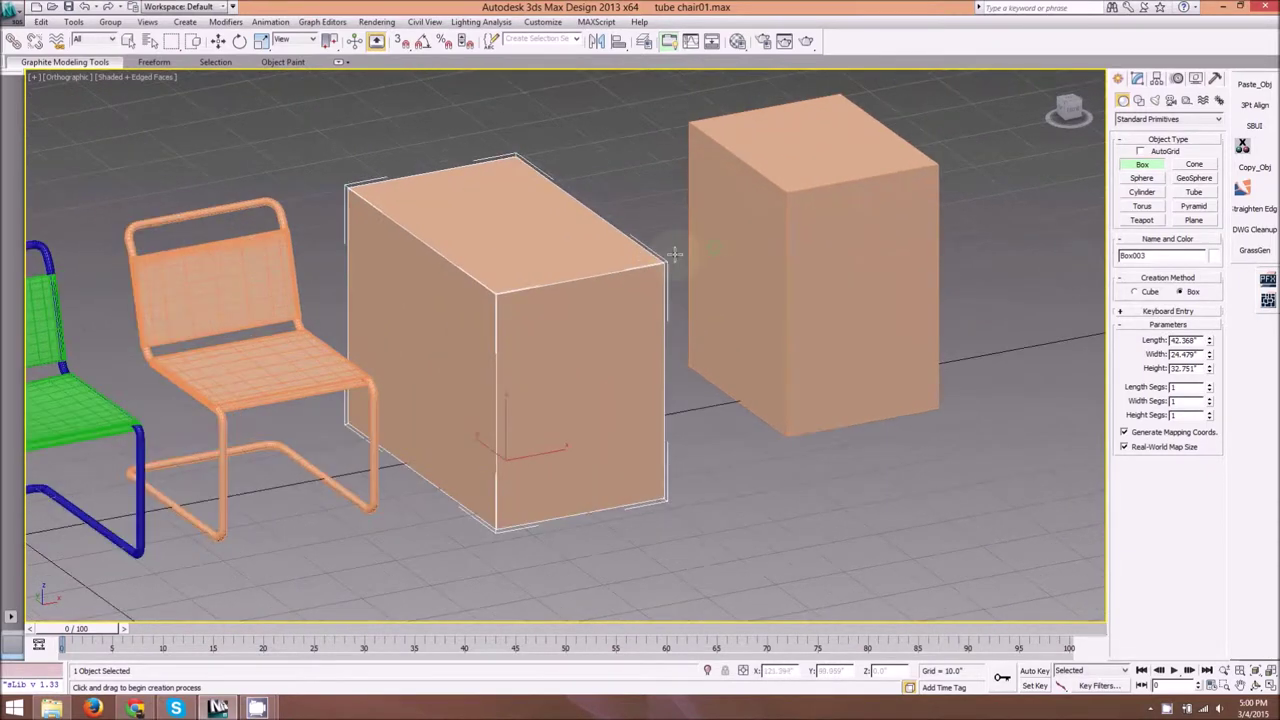
pyautogui.rightClick(679, 262)
# Step: Inspect the base Box parameters of the existing reference box beneath its Edit Poly modifier
pyautogui.click(770, 183)
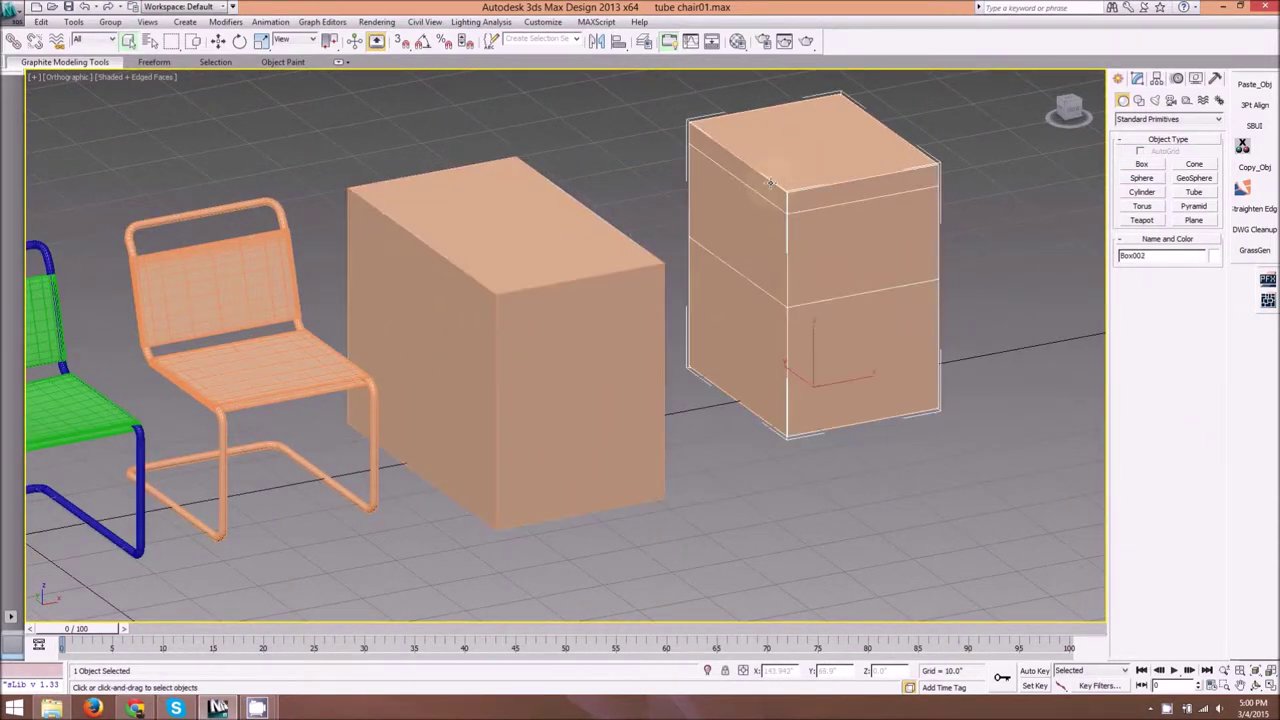
pyautogui.click(1138, 79)
pyautogui.click(1124, 134)
pyautogui.click(1133, 143)
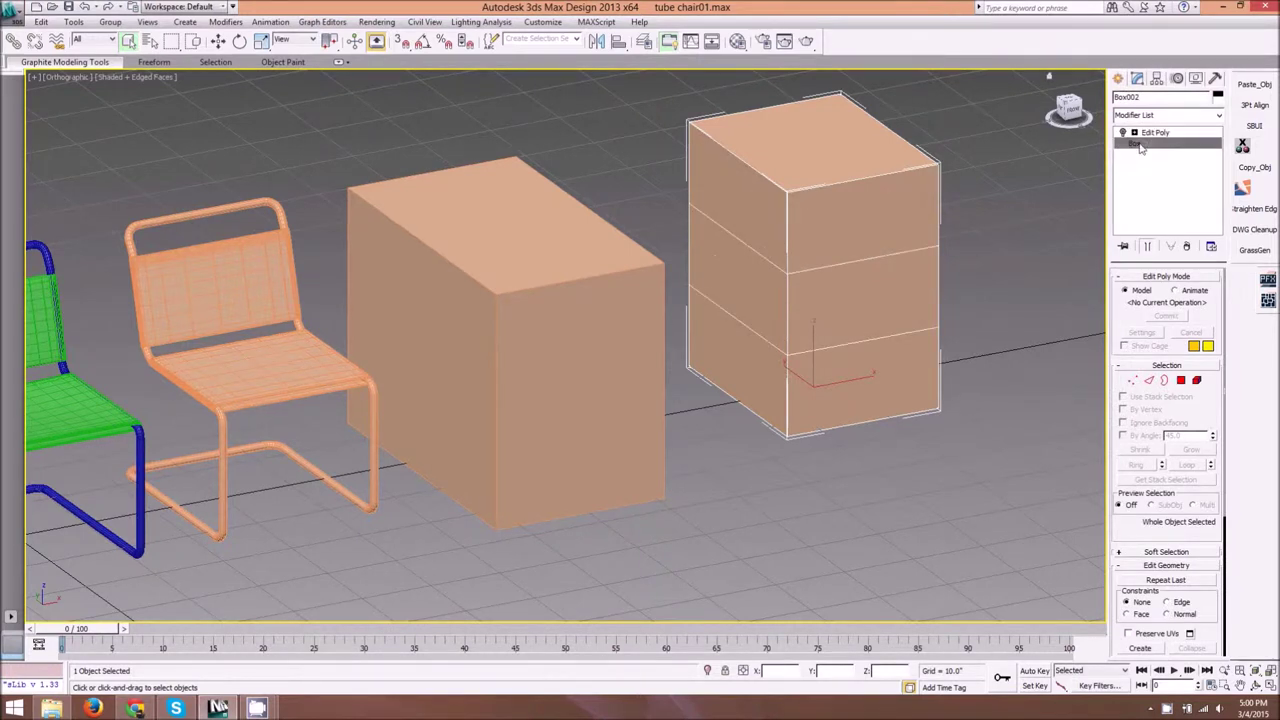
pyautogui.click(694, 391)
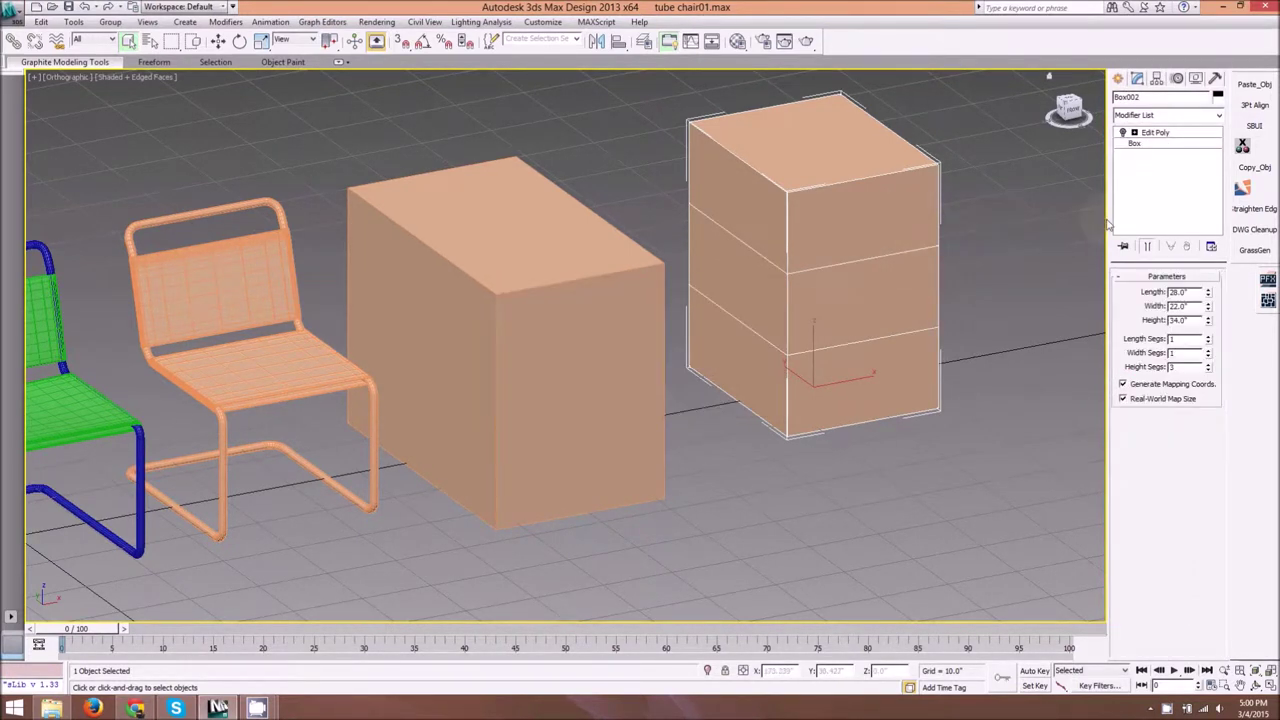
pyautogui.doubleClick(1178, 306)
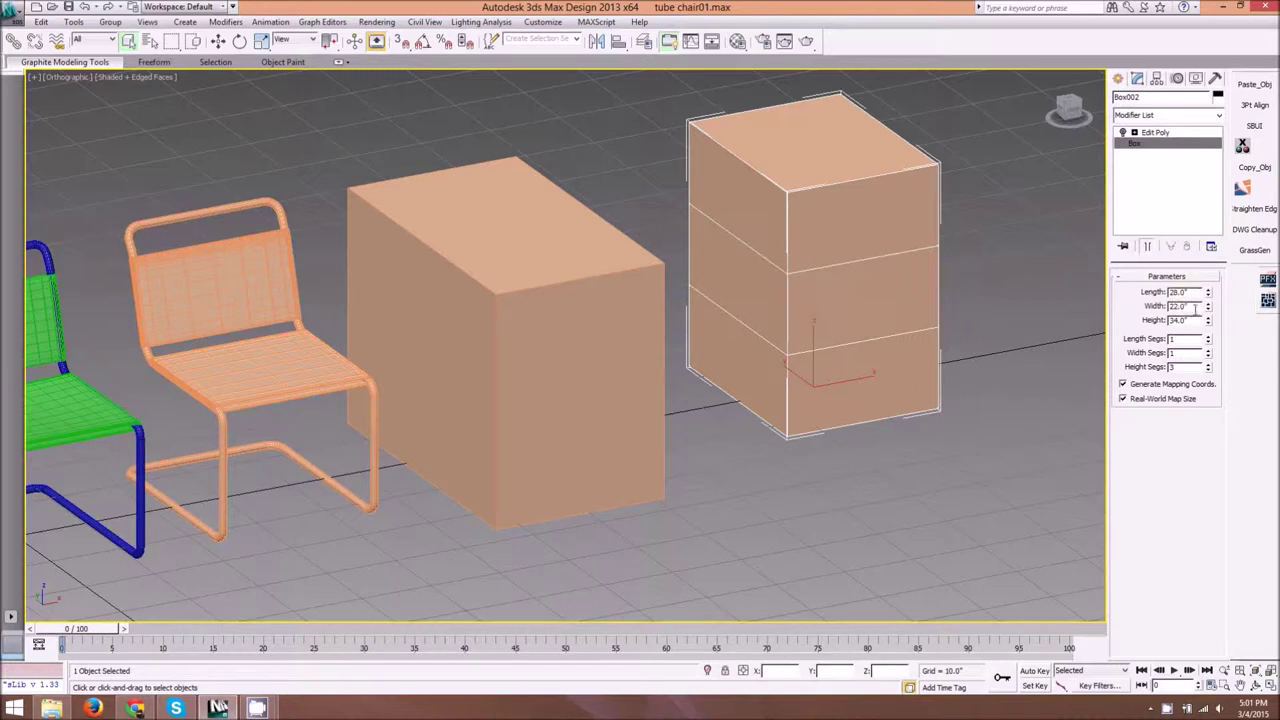
# Step: Set the new box's length to 28", width to 22" and height to 34", with 3 height segments
pyautogui.click(604, 285)
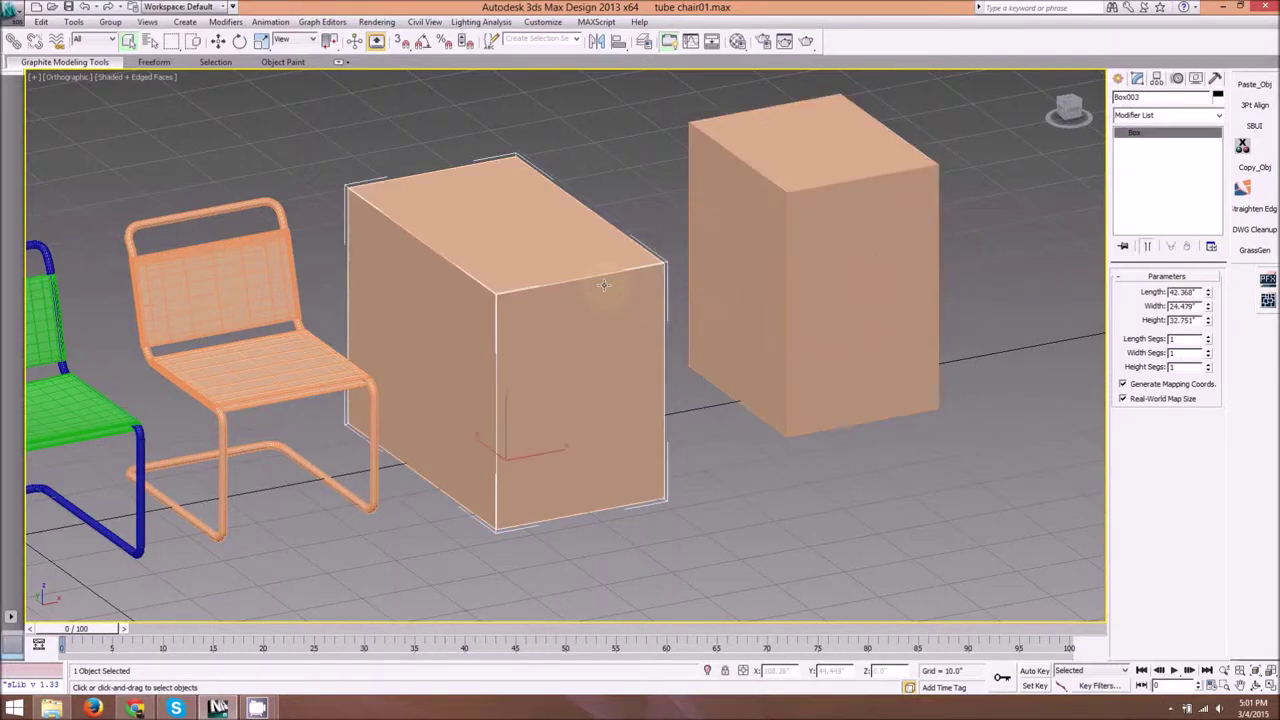
pyautogui.doubleClick(1198, 292)
pyautogui.write('28')
pyautogui.press('Tab')
pyautogui.write('22')
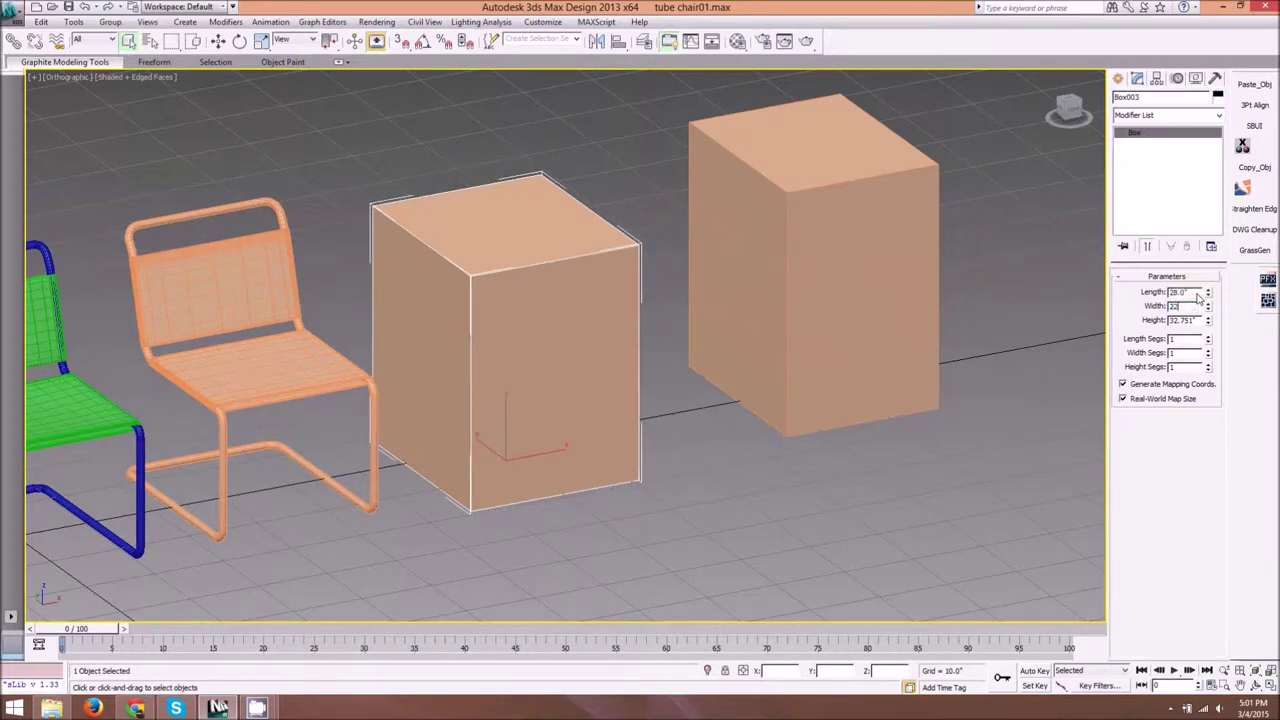
pyautogui.press('Tab')
pyautogui.write('3')
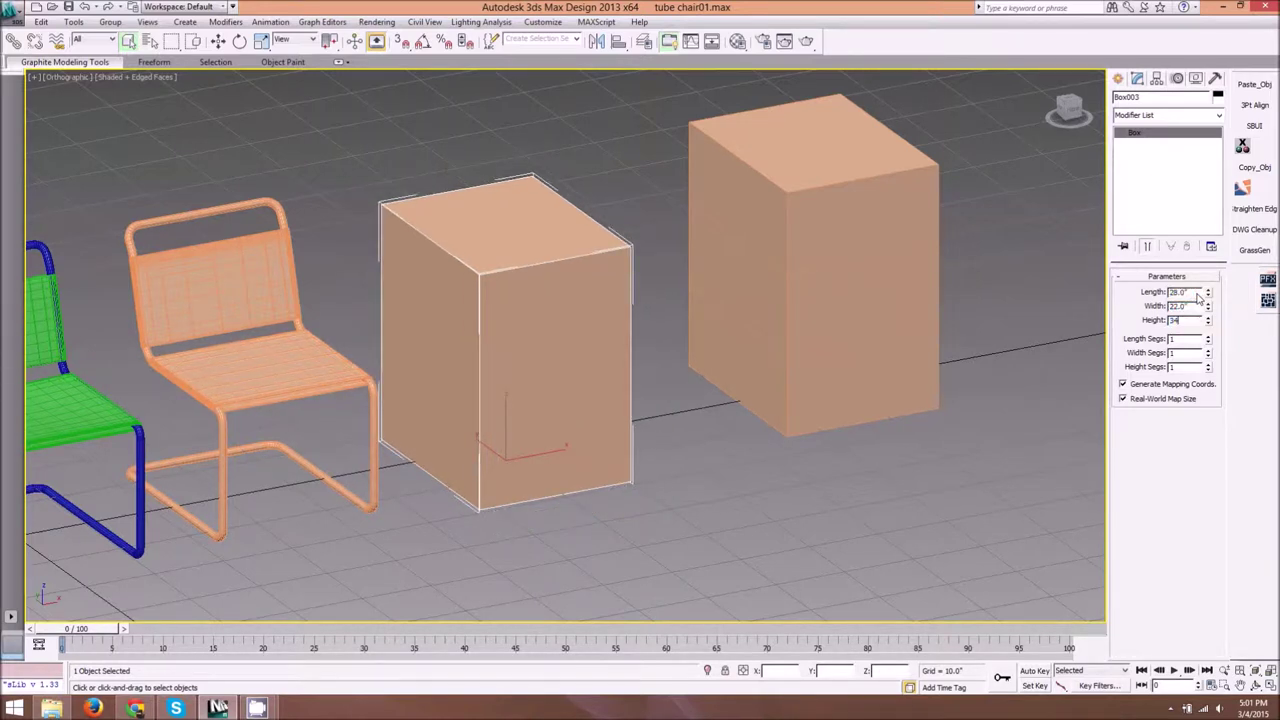
pyautogui.write('4')
pyautogui.click(1209, 365)
pyautogui.click(1209, 365)
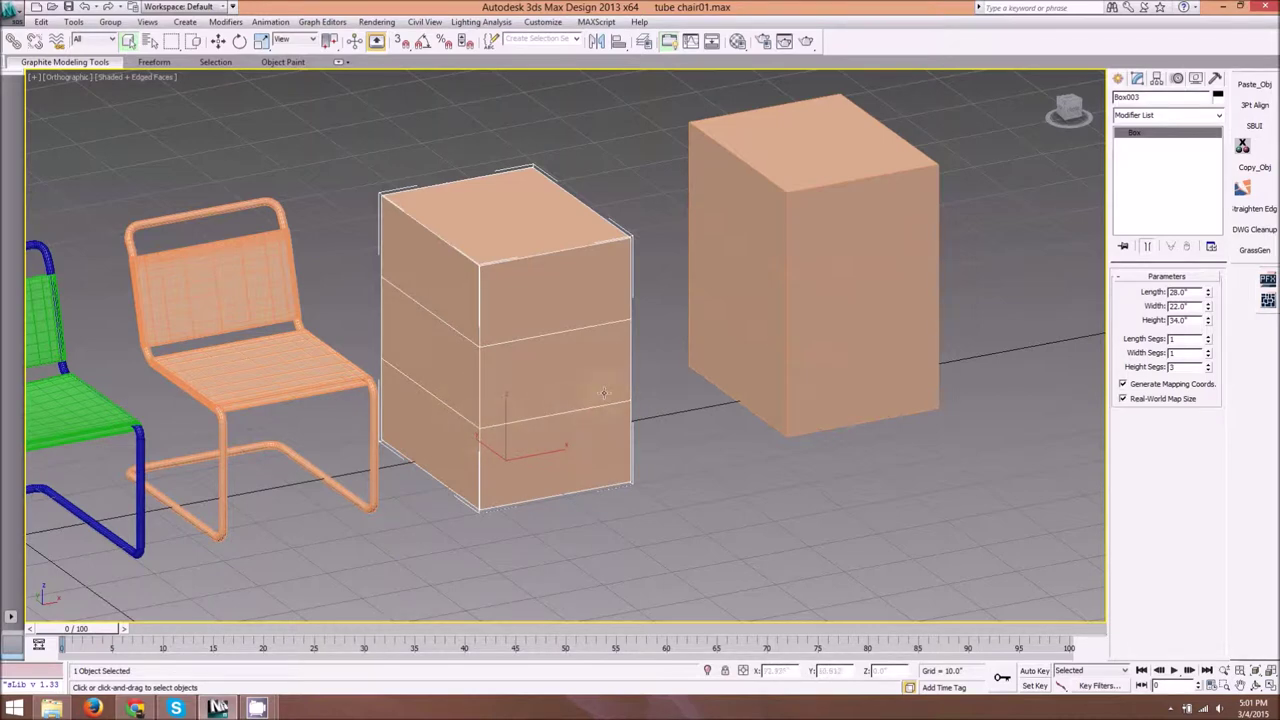
# Step: Compare the chairs' side profile and proportions with the new box's size and height segments
pyautogui.keyDown('alt'); pyautogui.moveTo(447, 330); pyautogui.dragTo(430, 312, button='middle'); pyautogui.keyUp('alt')
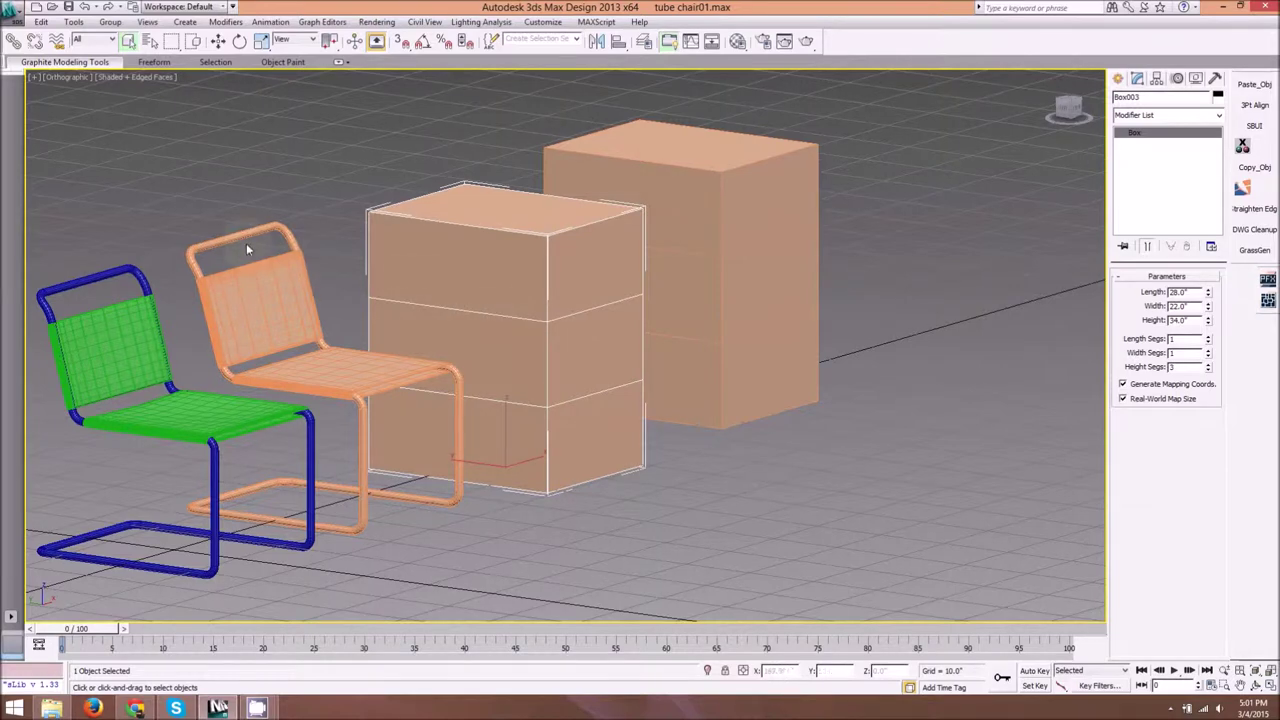
pyautogui.scroll(5, 246, 243)
pyautogui.moveTo(354, 214); pyautogui.dragTo(533, 162, button='middle')
pyautogui.scroll(-5, 563, 257)
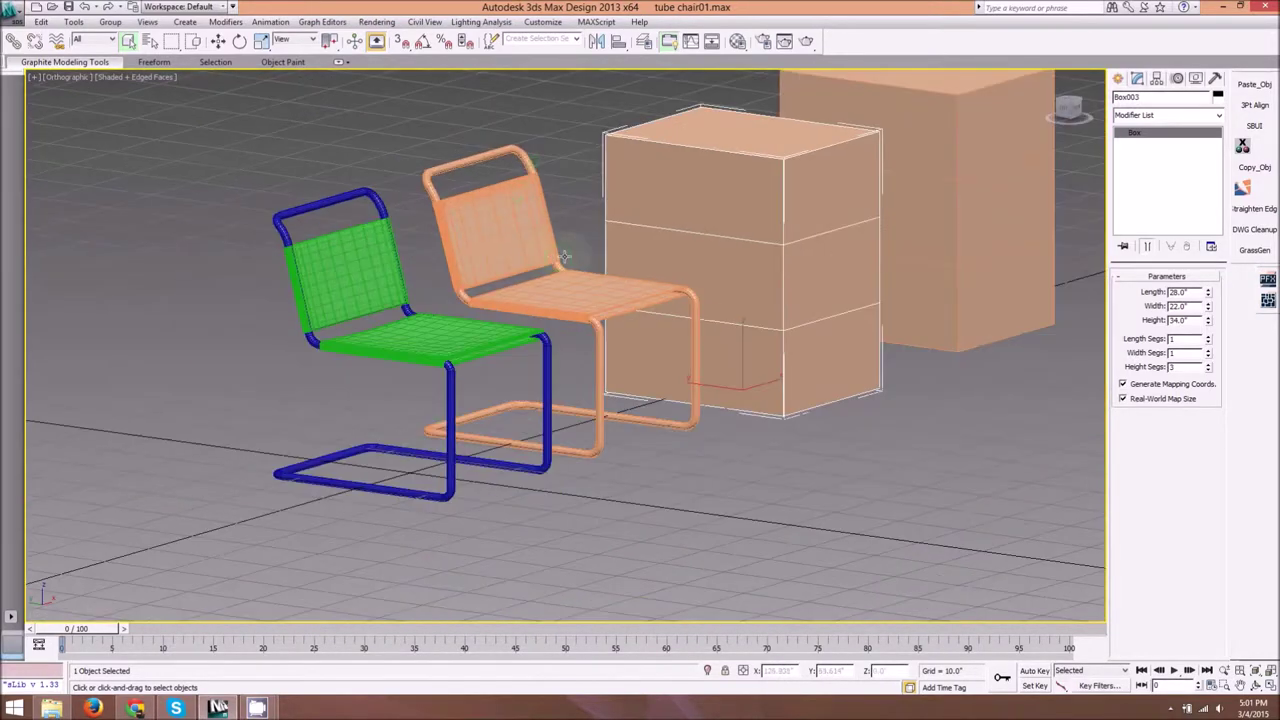
pyautogui.keyDown('alt'); pyautogui.moveTo(563, 257); pyautogui.dragTo(604, 243, button='middle'); pyautogui.keyUp('alt')
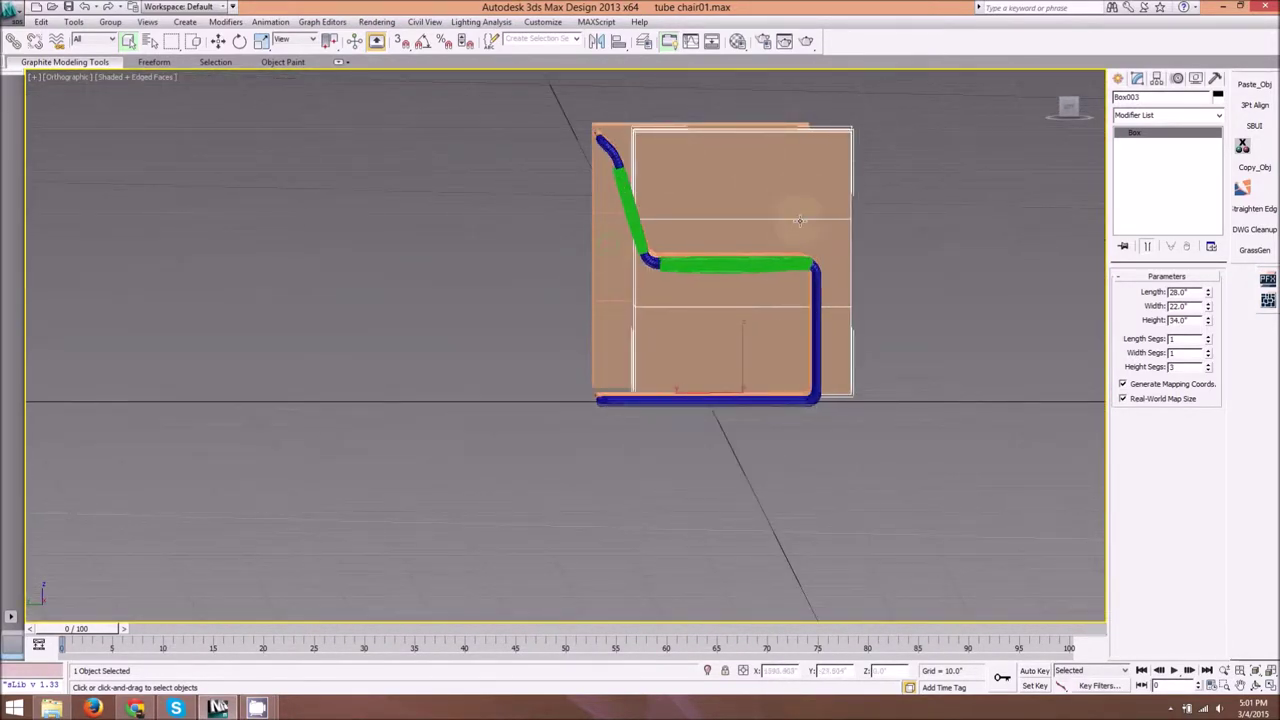
pyautogui.scroll(3, 658, 155)
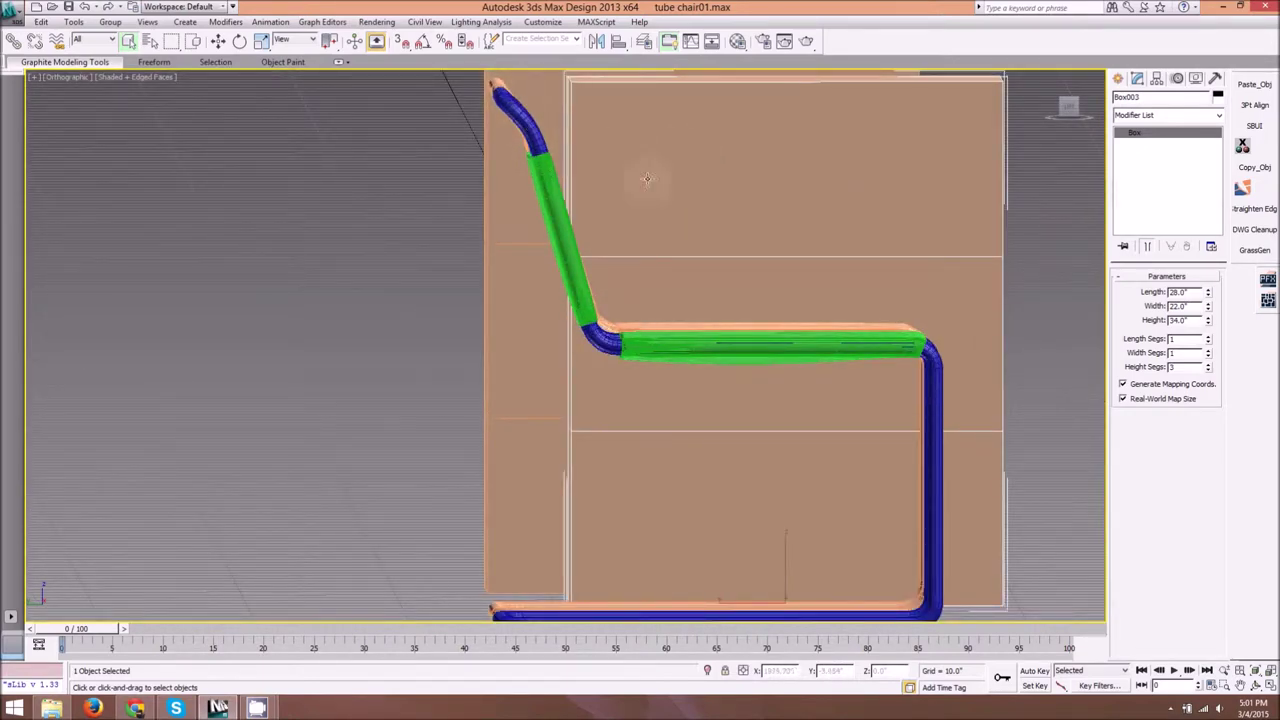
pyautogui.scroll(-5, 649, 182)
pyautogui.keyDown('alt'); pyautogui.moveTo(649, 182); pyautogui.dragTo(700, 232, button='middle'); pyautogui.keyUp('alt')
pyautogui.scroll(3, 693, 262)
pyautogui.scroll(-3, 693, 262)
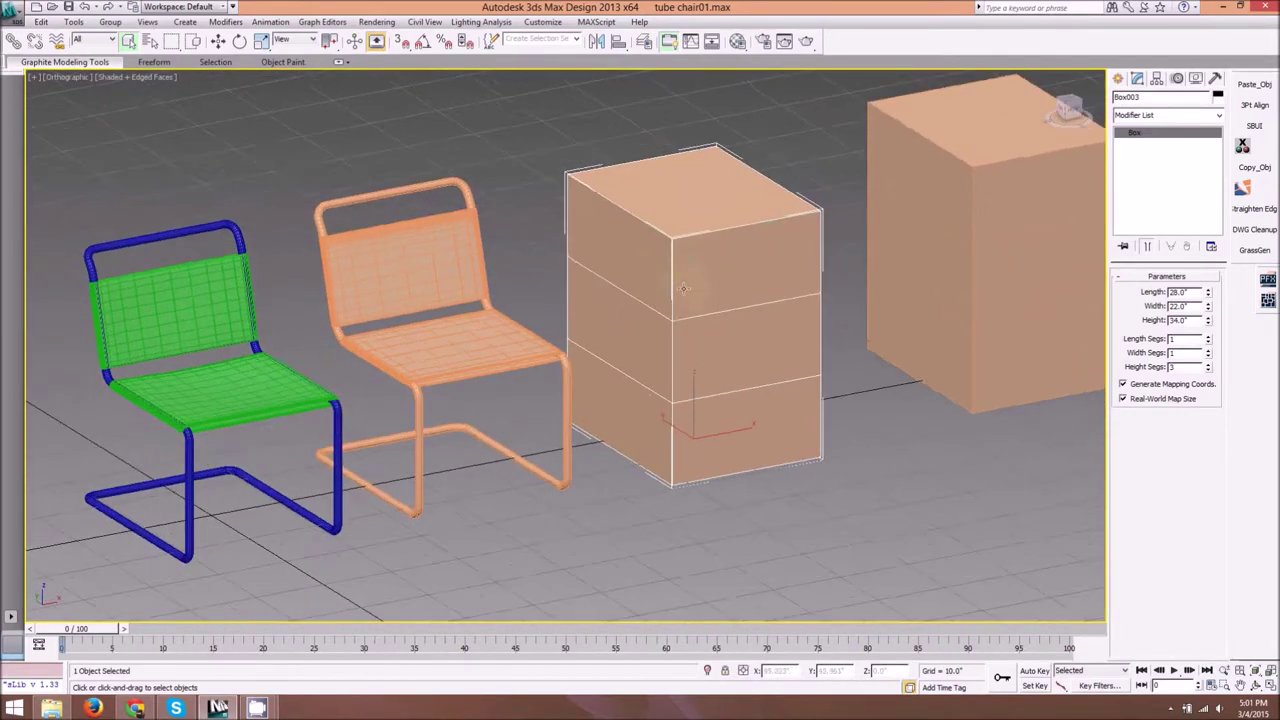
pyautogui.moveTo(709, 287); pyautogui.dragTo(751, 283, button='middle')
pyautogui.scroll(-2, 751, 283)
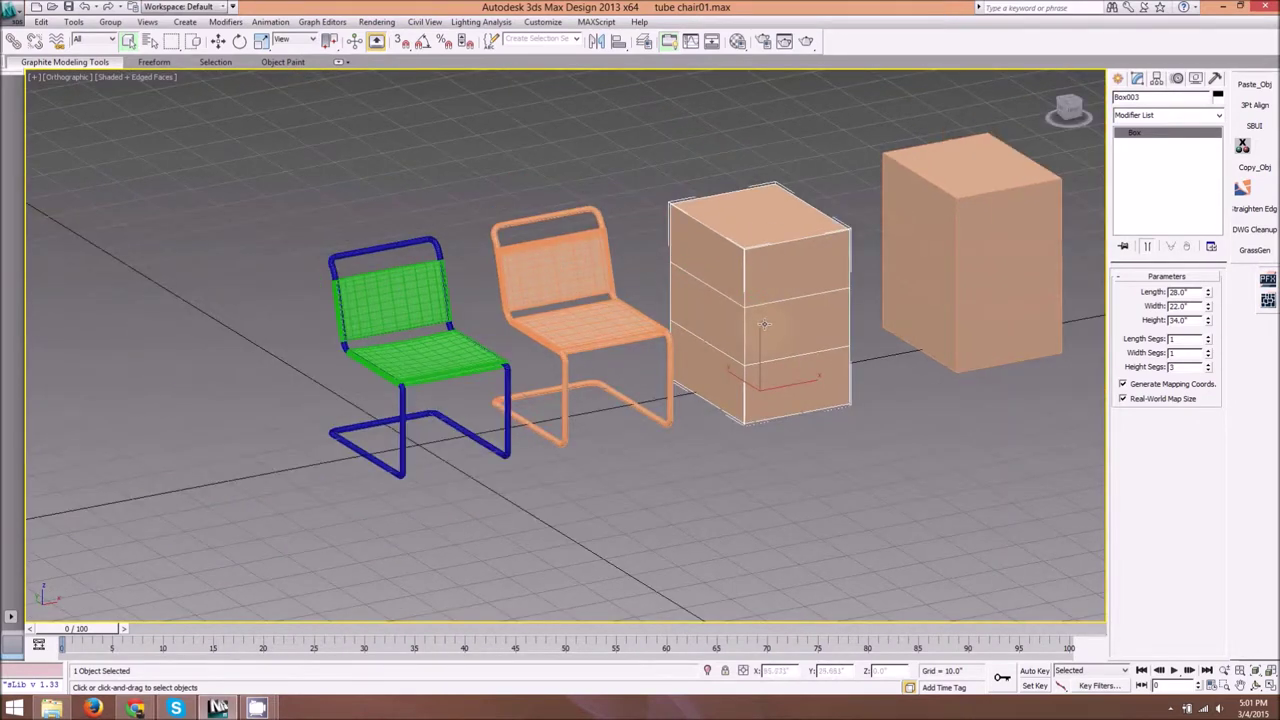
pyautogui.moveTo(793, 301); pyautogui.dragTo(757, 313, button='middle')
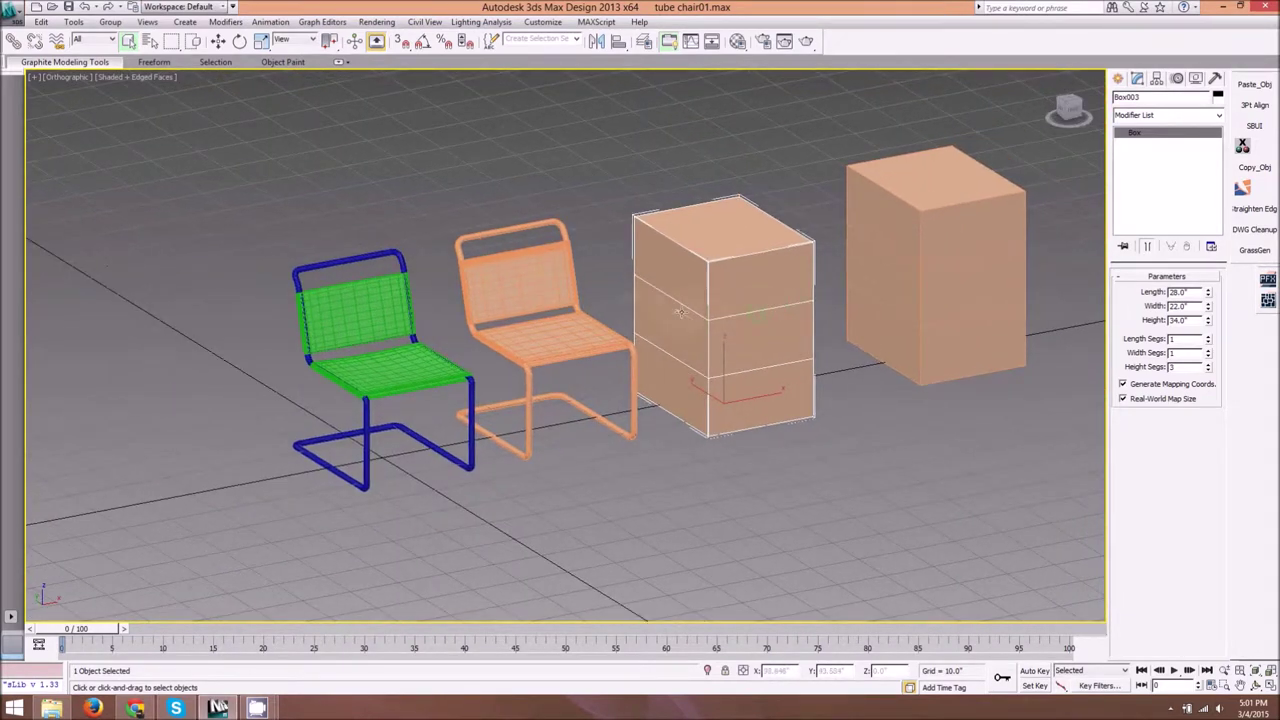
# Step: Hide every object in the scene except the new box
pyautogui.rightClick(627, 293)
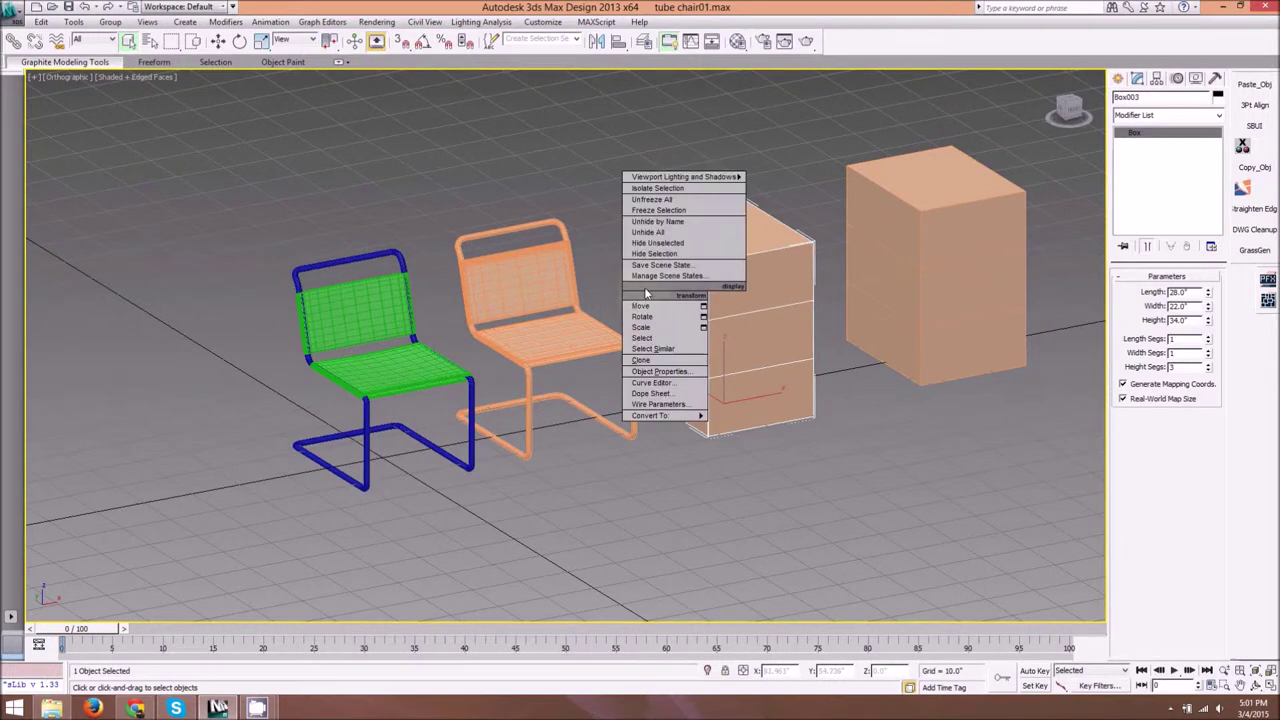
pyautogui.click(676, 243)
pyautogui.moveTo(784, 288); pyautogui.dragTo(705, 317, button='middle')
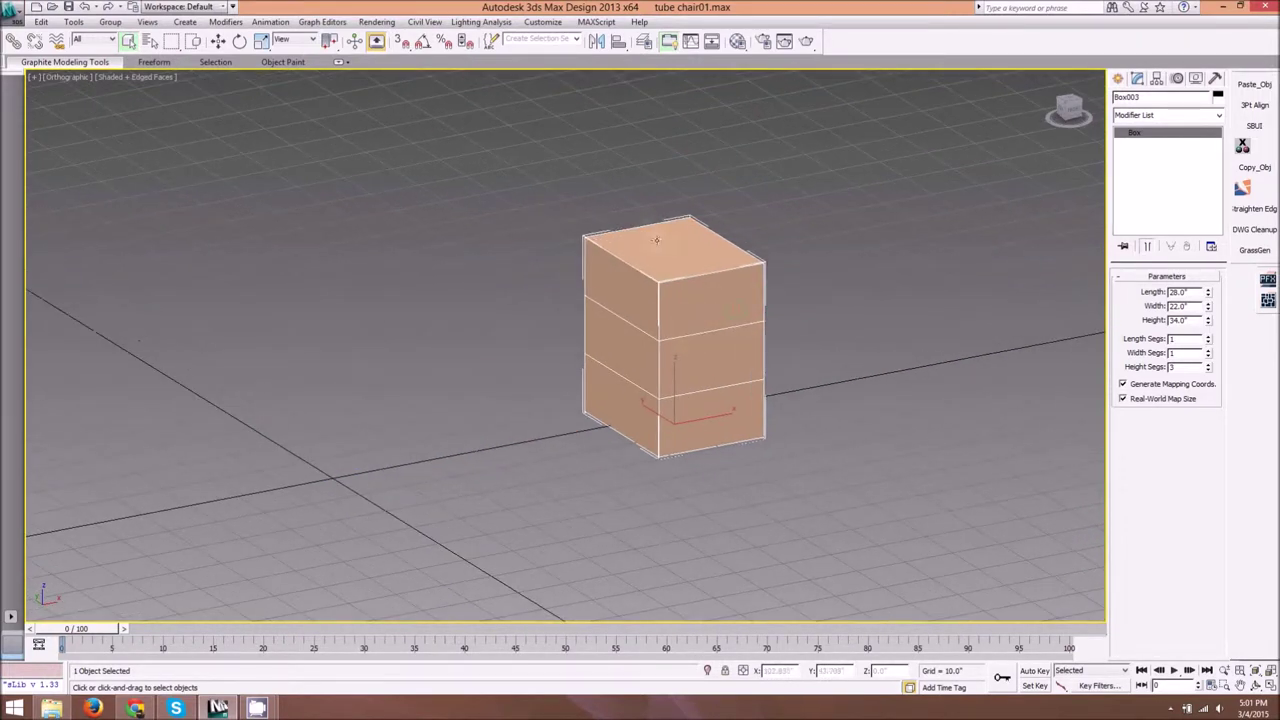
# Step: Move the box to the world origin by setting its absolute X and Y positions to 0
pyautogui.rightClick(217, 40)
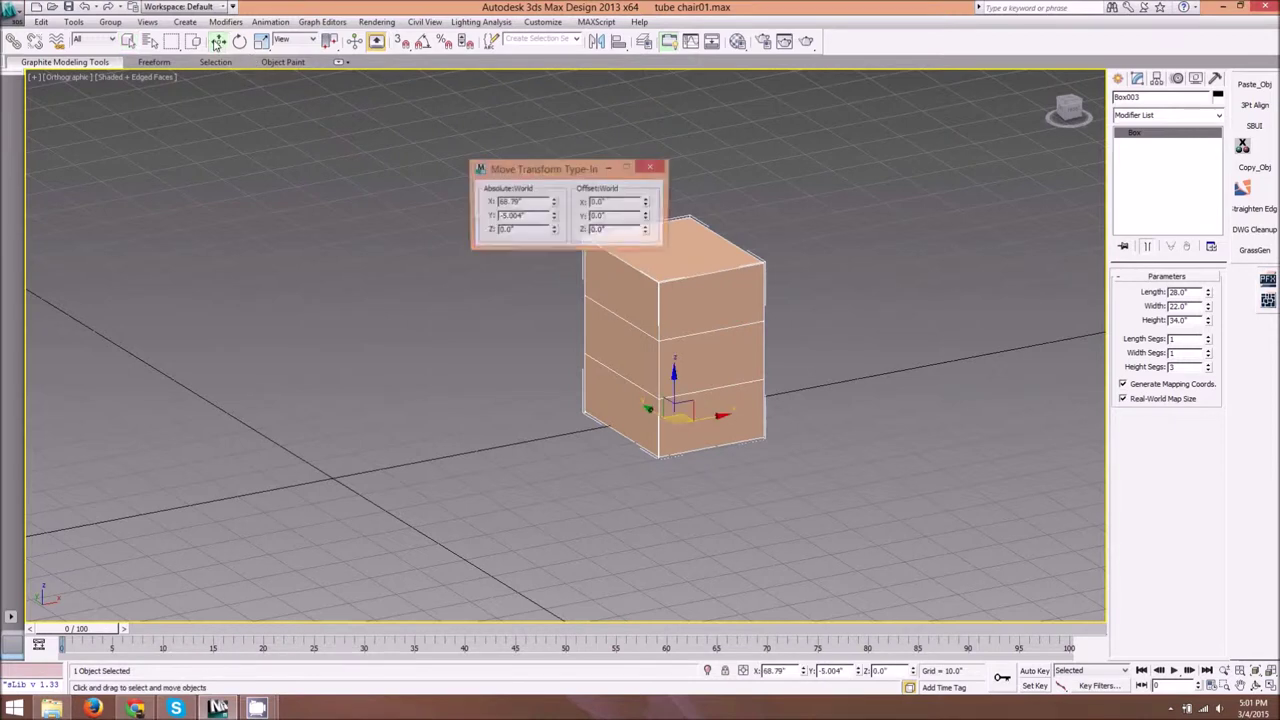
pyautogui.rightClick(553, 202)
pyautogui.rightClick(553, 216)
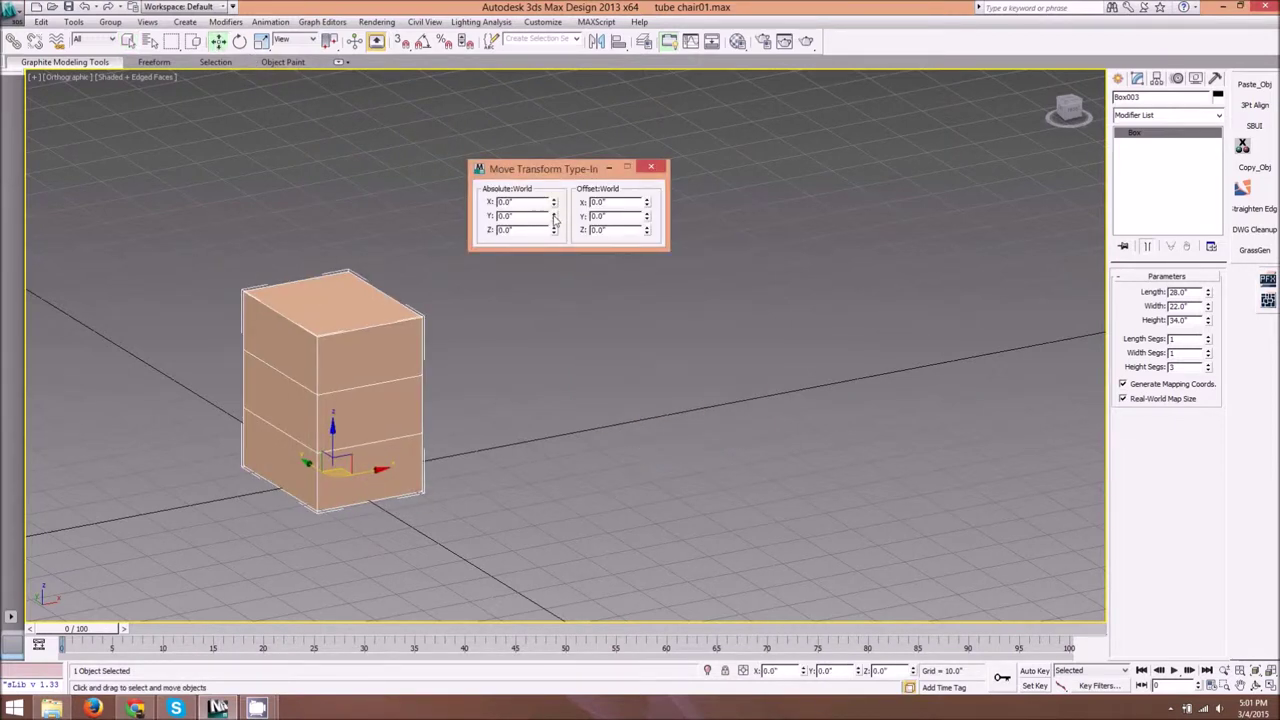
pyautogui.moveTo(558, 174); pyautogui.dragTo(588, 202)
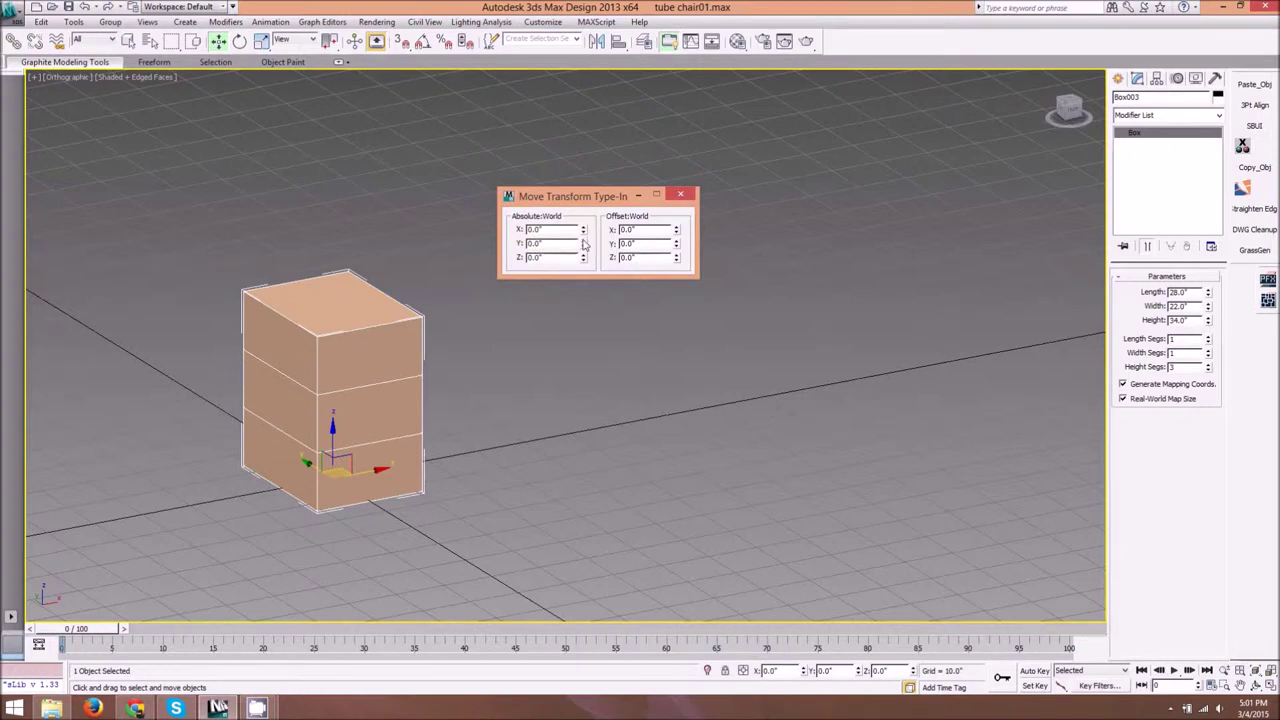
pyautogui.click(680, 194)
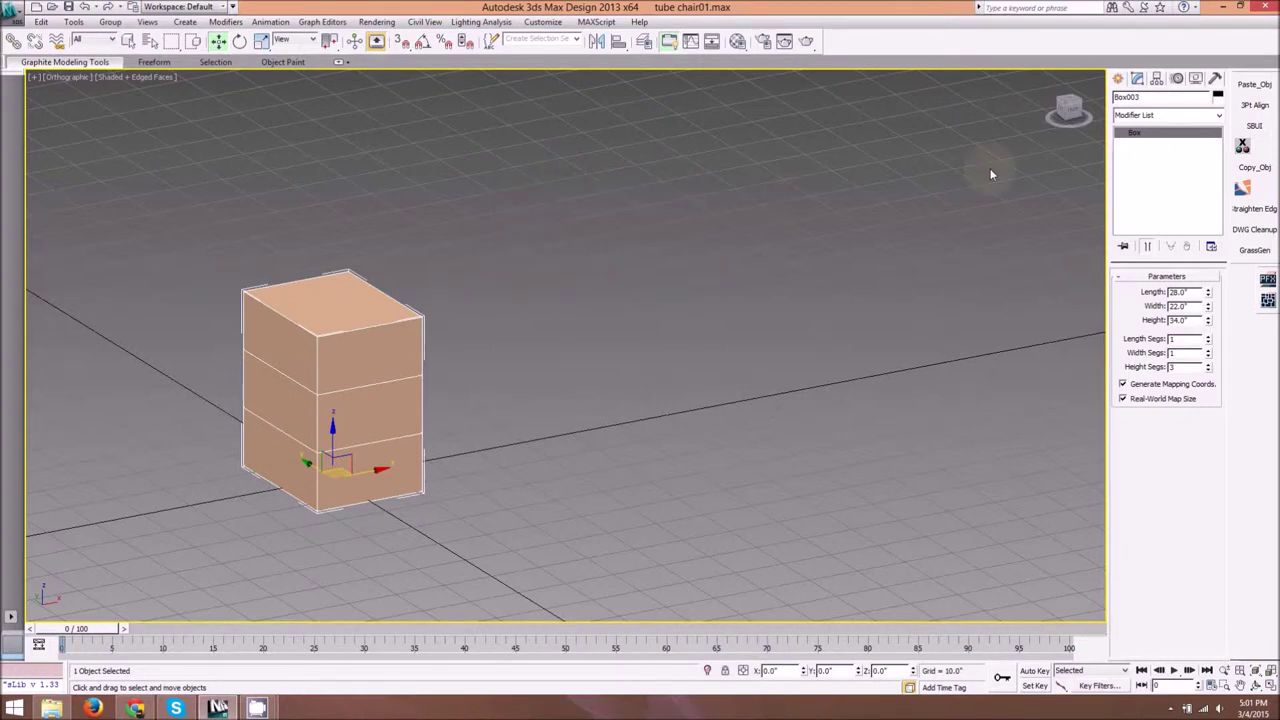
# Step: Add an Edit Poly modifier to the box
pyautogui.click(1150, 118)
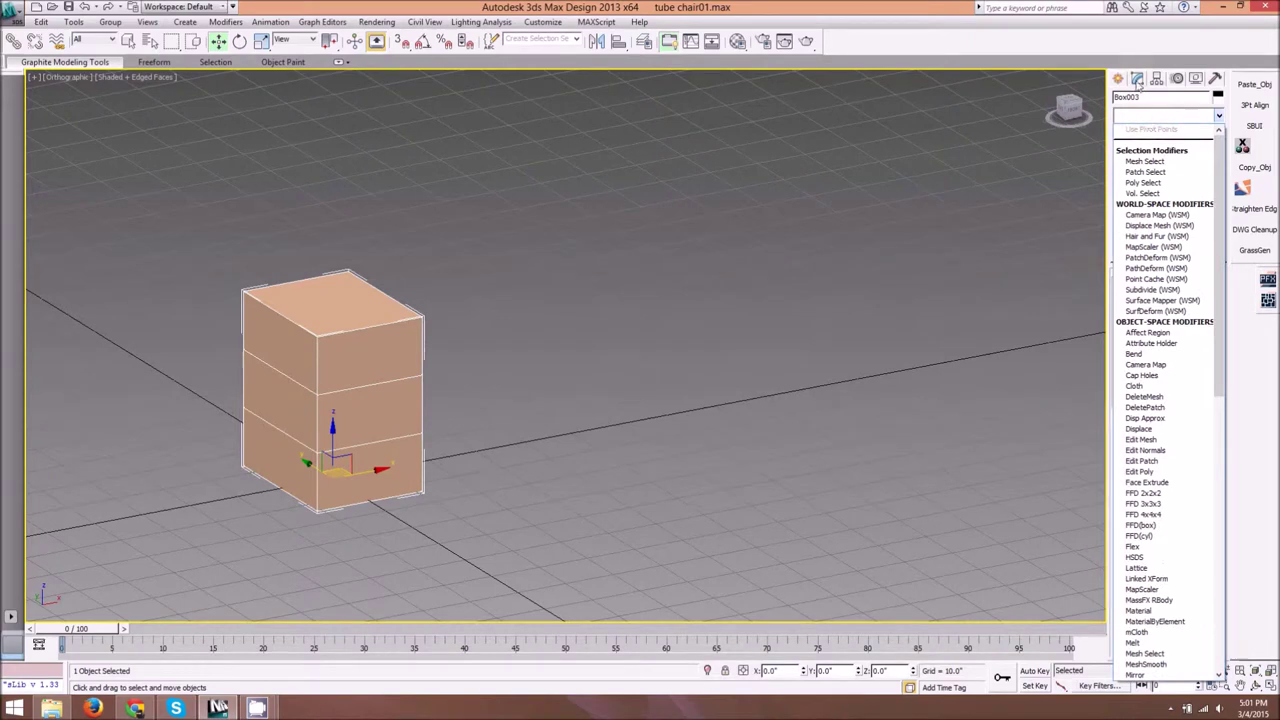
pyautogui.click(1190, 120)
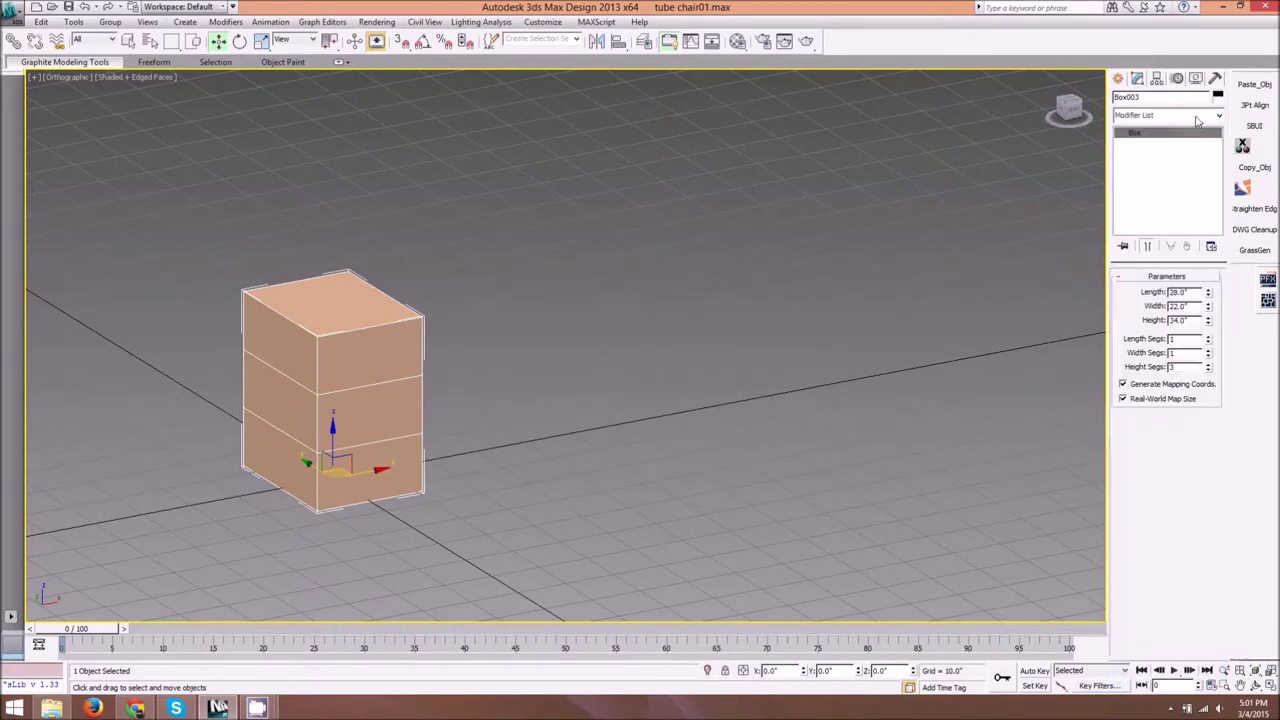
pyautogui.click(1180, 120)
pyautogui.scroll(-3, 1191, 292)
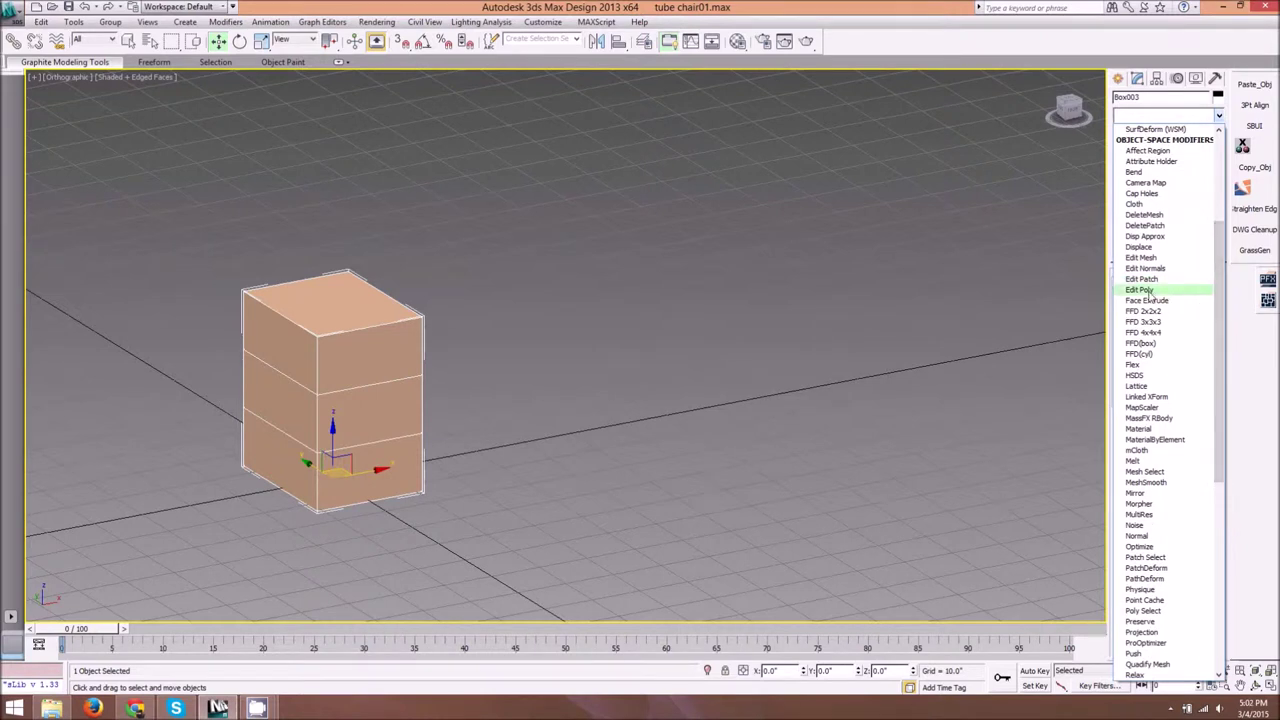
pyautogui.click(1150, 290)
# Step: Move the box's lower horizontal edge loop to an absolute Z height of 18 inches
pyautogui.click(1149, 380)
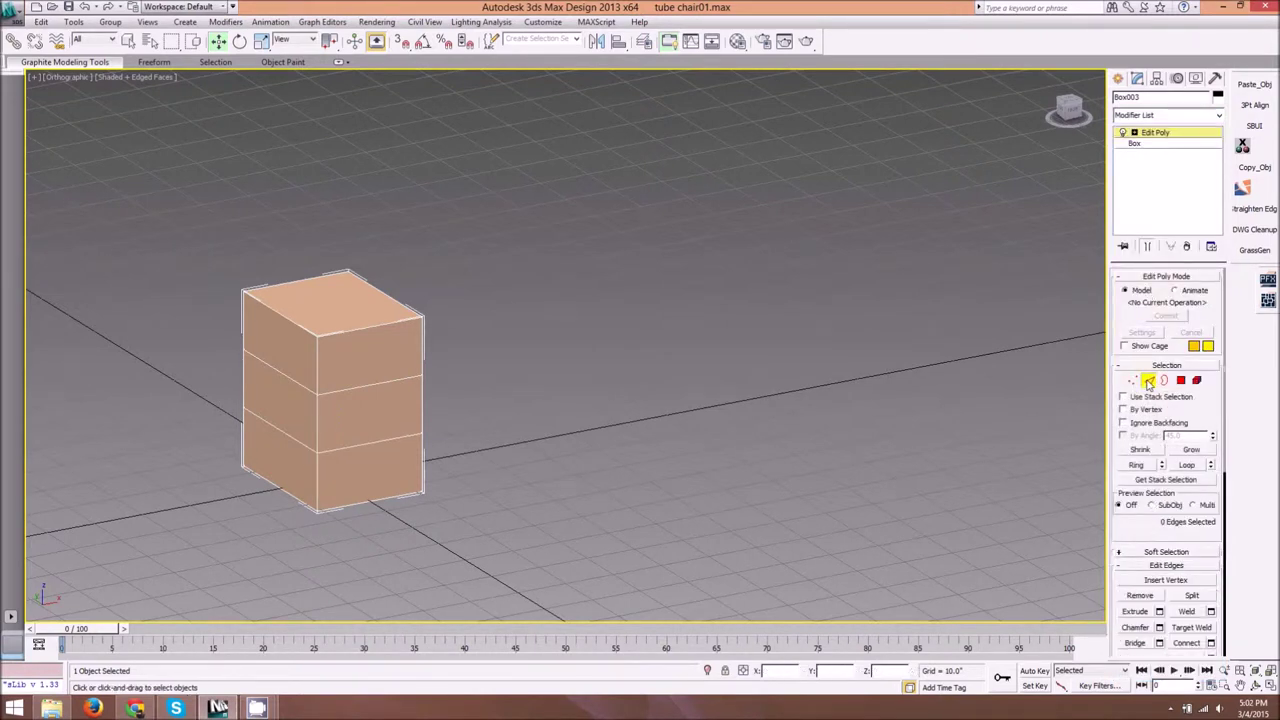
pyautogui.moveTo(517, 391); pyautogui.dragTo(723, 343, button='middle')
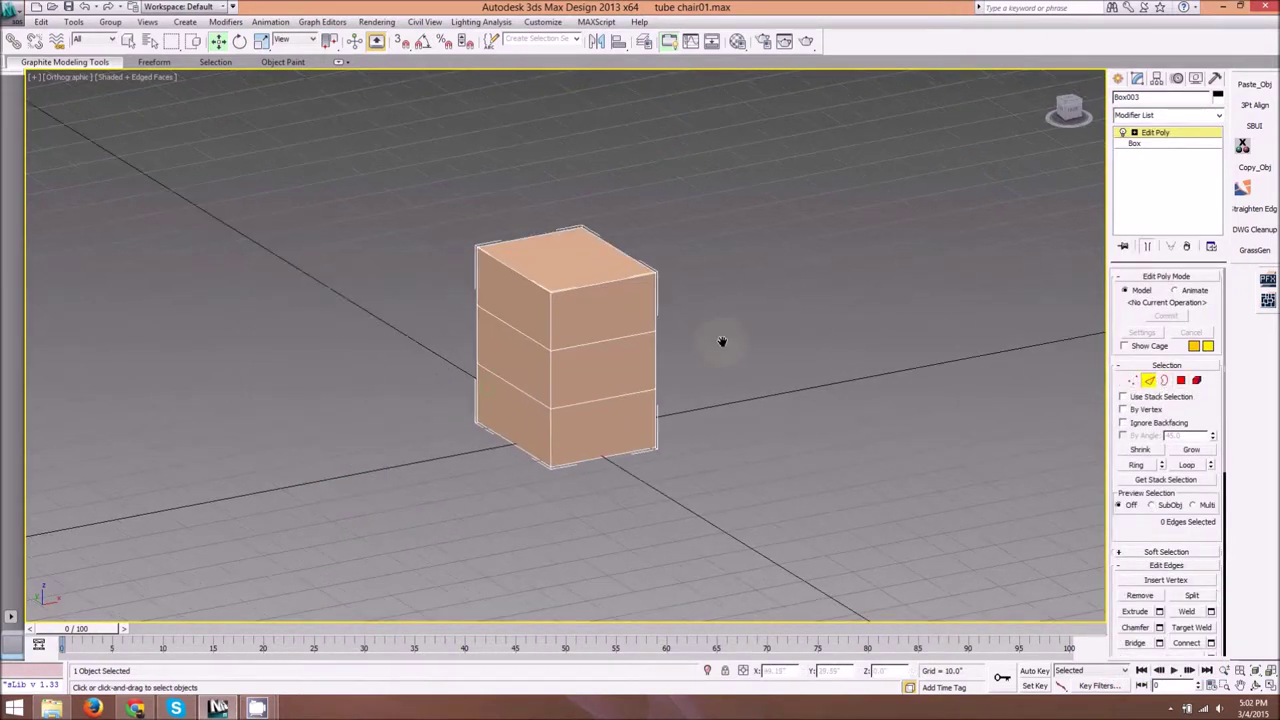
pyautogui.scroll(5, 590, 330)
pyautogui.click(603, 425)
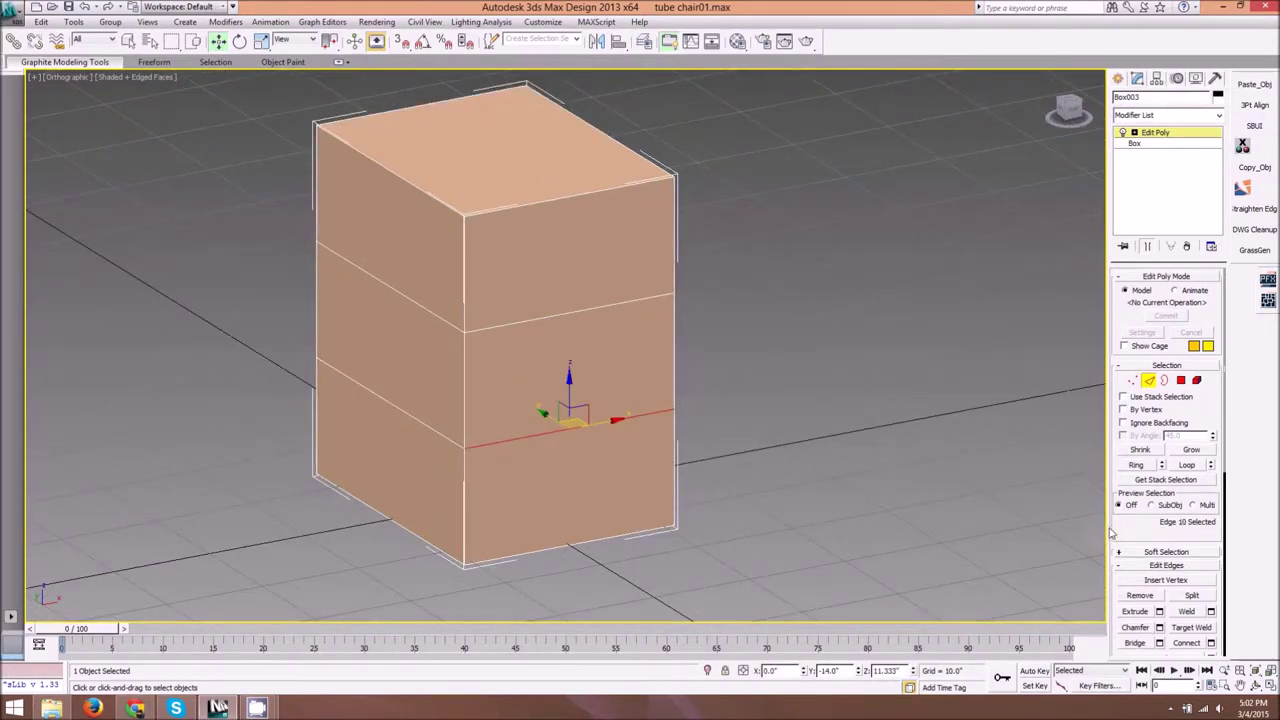
pyautogui.moveTo(1108, 527); pyautogui.dragTo(1055, 517)
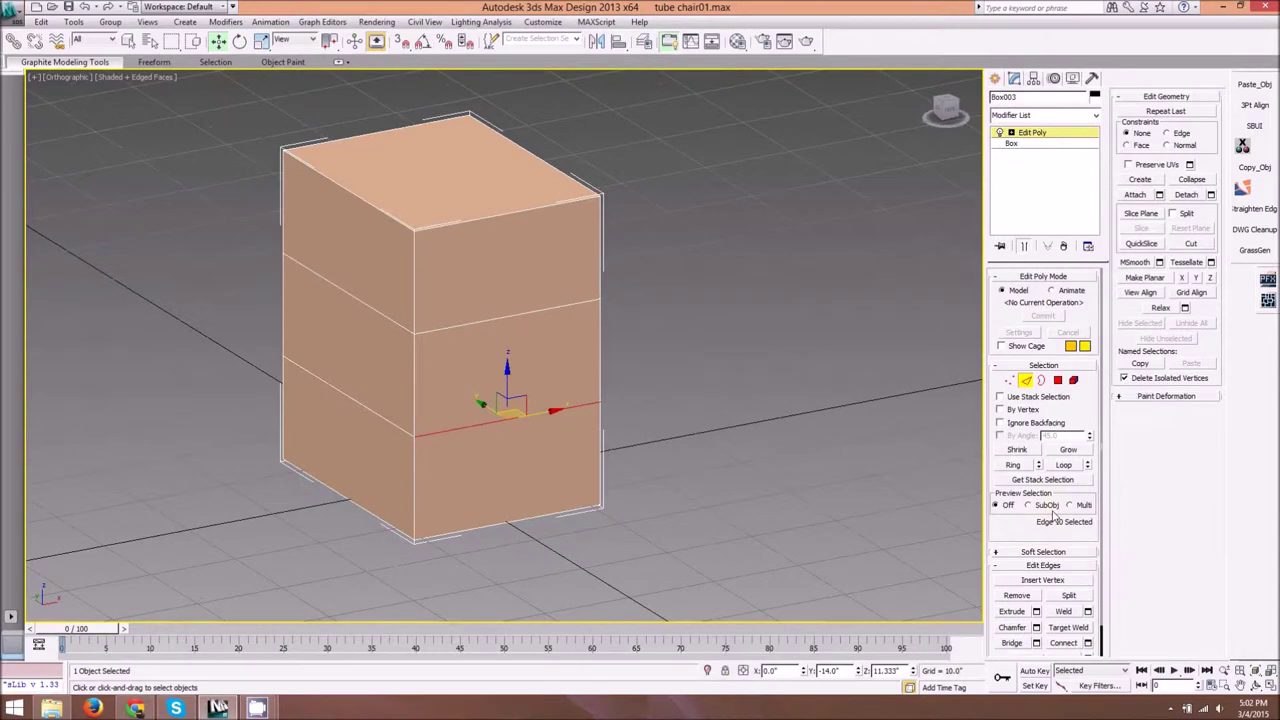
pyautogui.click(1061, 467)
pyautogui.keyDown('alt'); pyautogui.moveTo(578, 390); pyautogui.dragTo(648, 367, button='middle'); pyautogui.keyUp('alt')
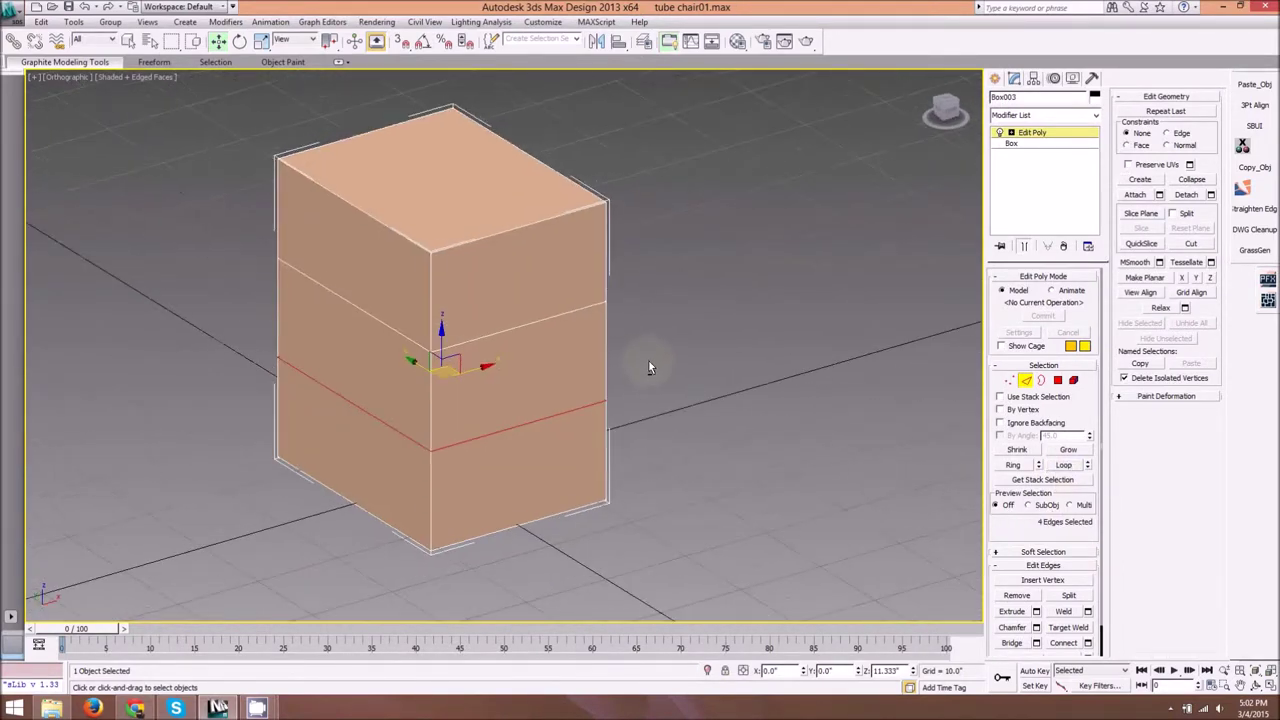
pyautogui.rightClick(218, 41)
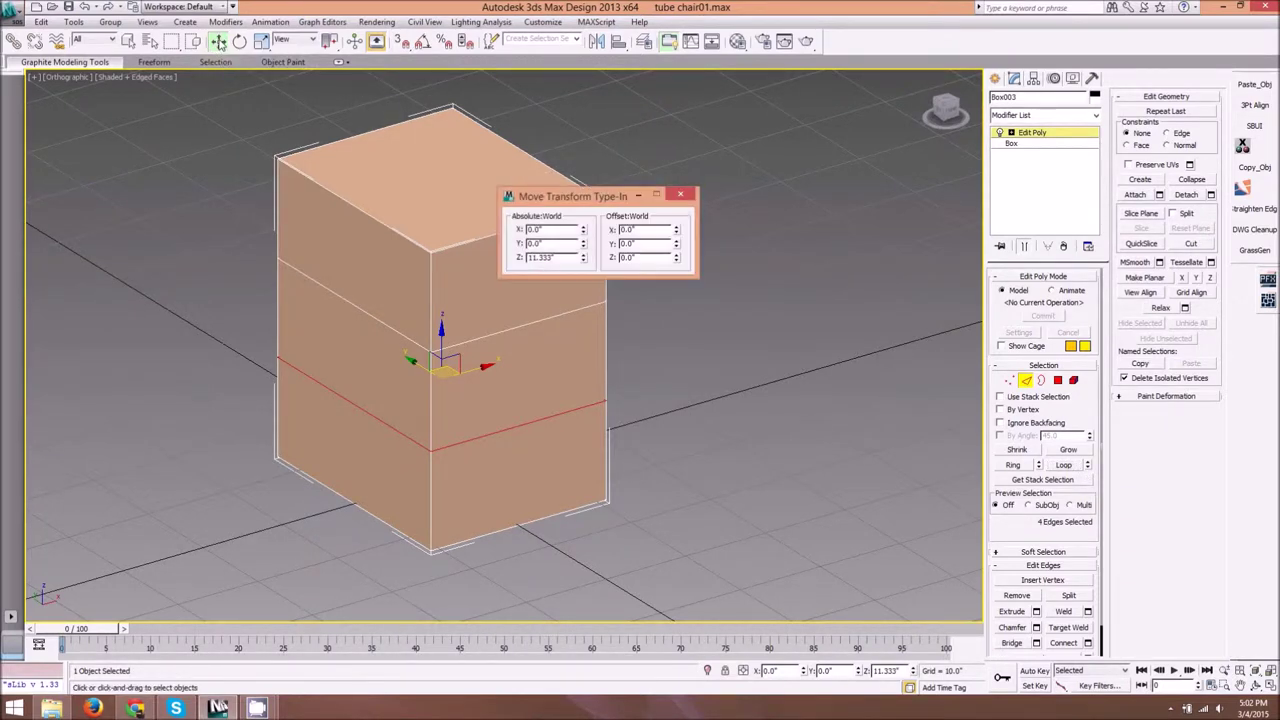
pyautogui.moveTo(593, 200); pyautogui.dragTo(795, 250)
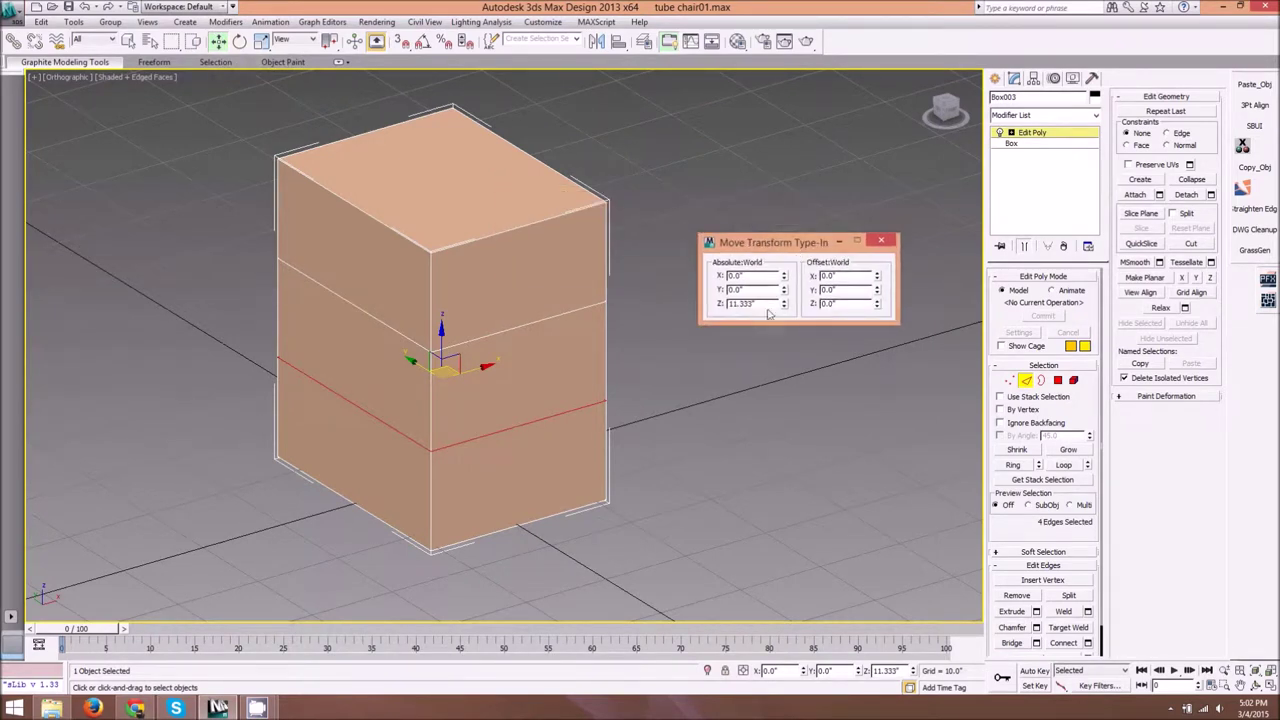
pyautogui.write('18')
pyautogui.press('Return')
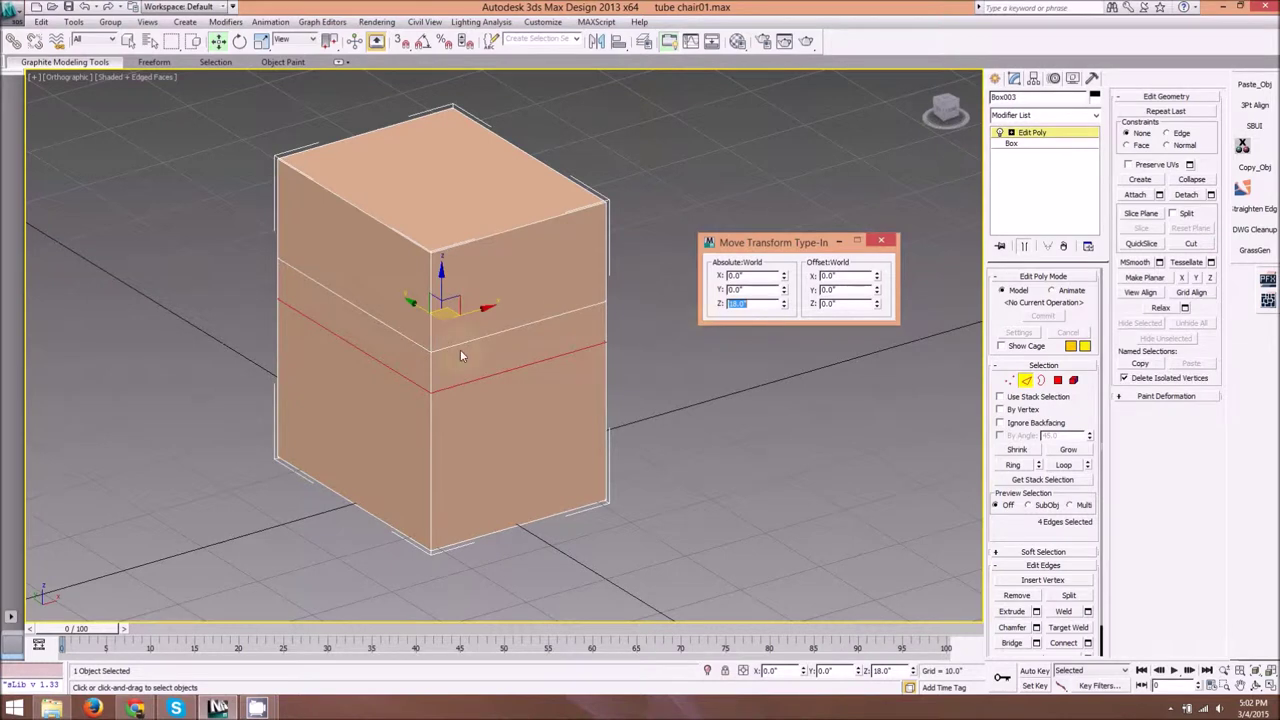
# Step: Move the box's other intermediate edge loop to an absolute Z height of 31 inches
pyautogui.moveTo(509, 324); pyautogui.dragTo(538, 371, button='middle')
pyautogui.click(536, 377)
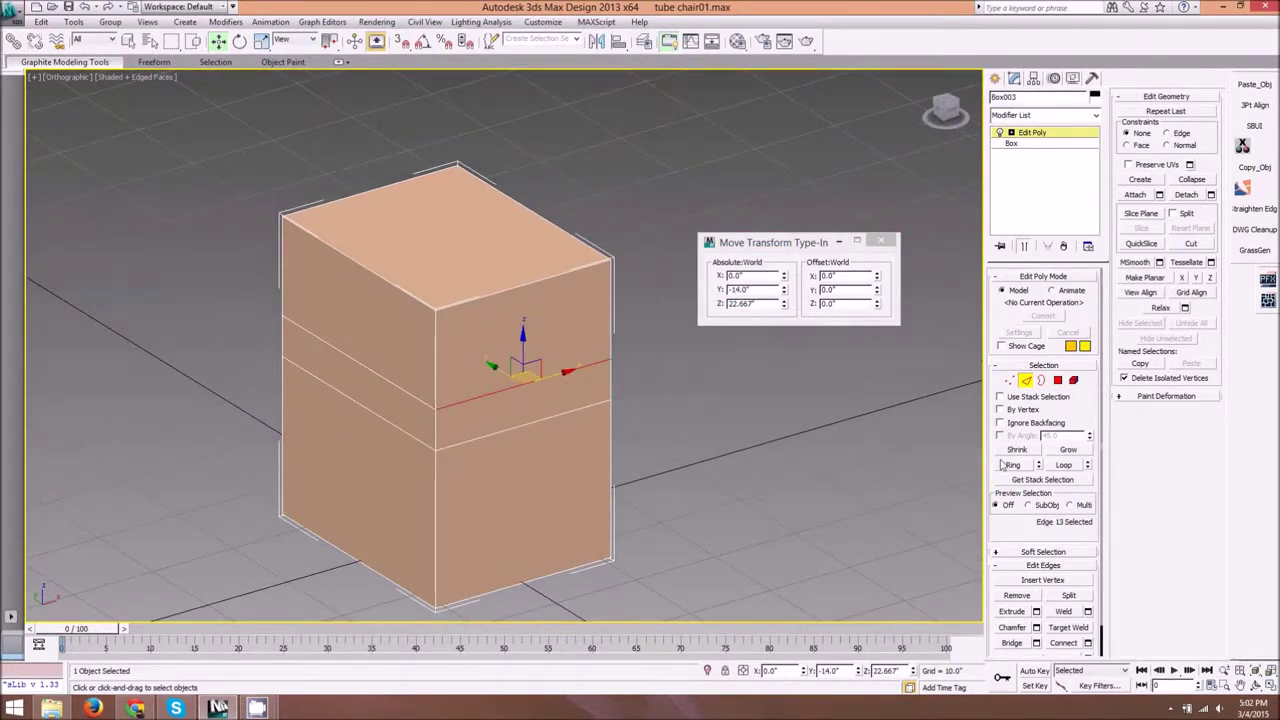
pyautogui.click(1064, 466)
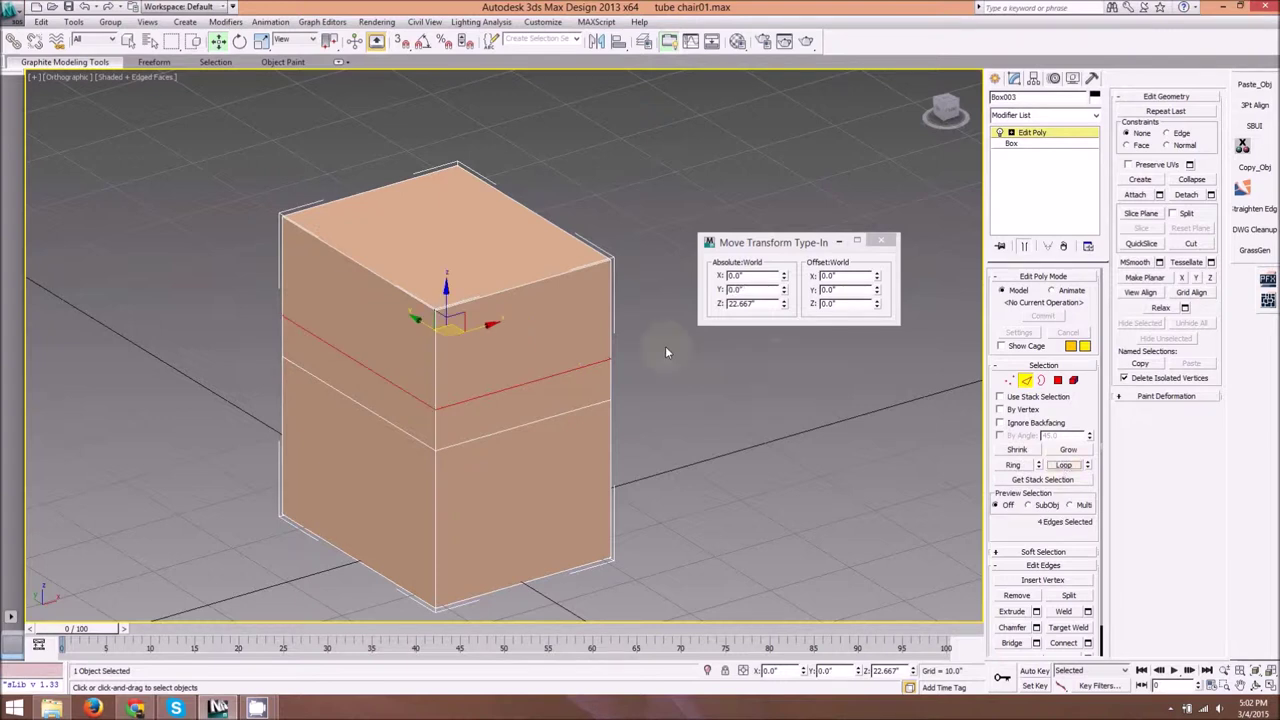
pyautogui.moveTo(632, 346); pyautogui.dragTo(619, 367, button='middle')
pyautogui.doubleClick(768, 304)
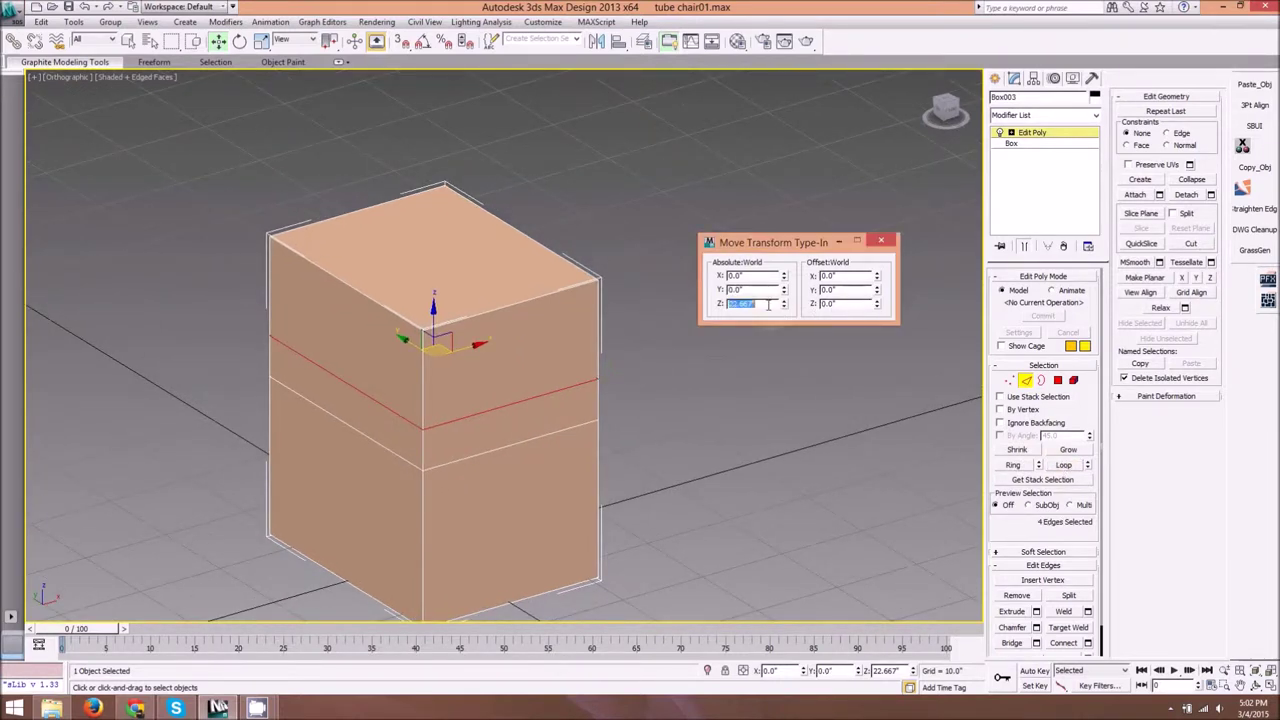
pyautogui.write('31')
pyautogui.press('Return')
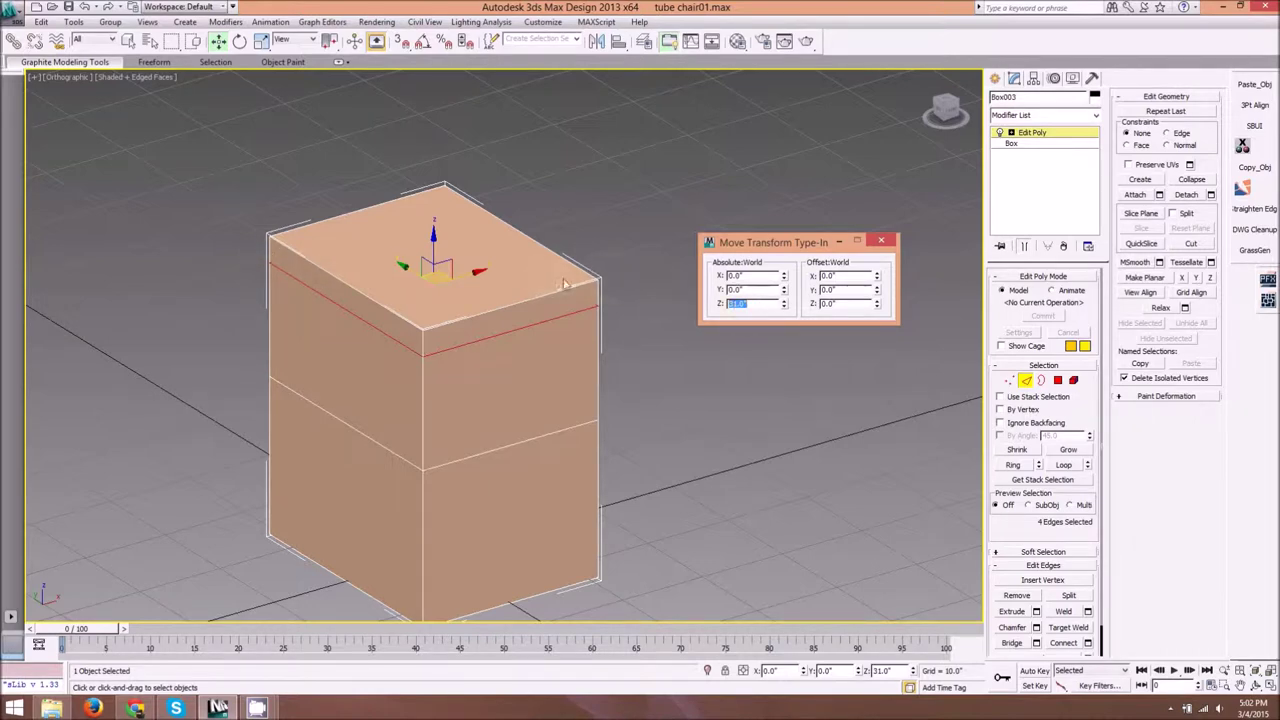
pyautogui.moveTo(550, 301); pyautogui.dragTo(487, 231, button='middle')
pyautogui.keyDown('alt'); pyautogui.moveTo(423, 401); pyautogui.dragTo(488, 452, button='middle'); pyautogui.keyUp('alt')
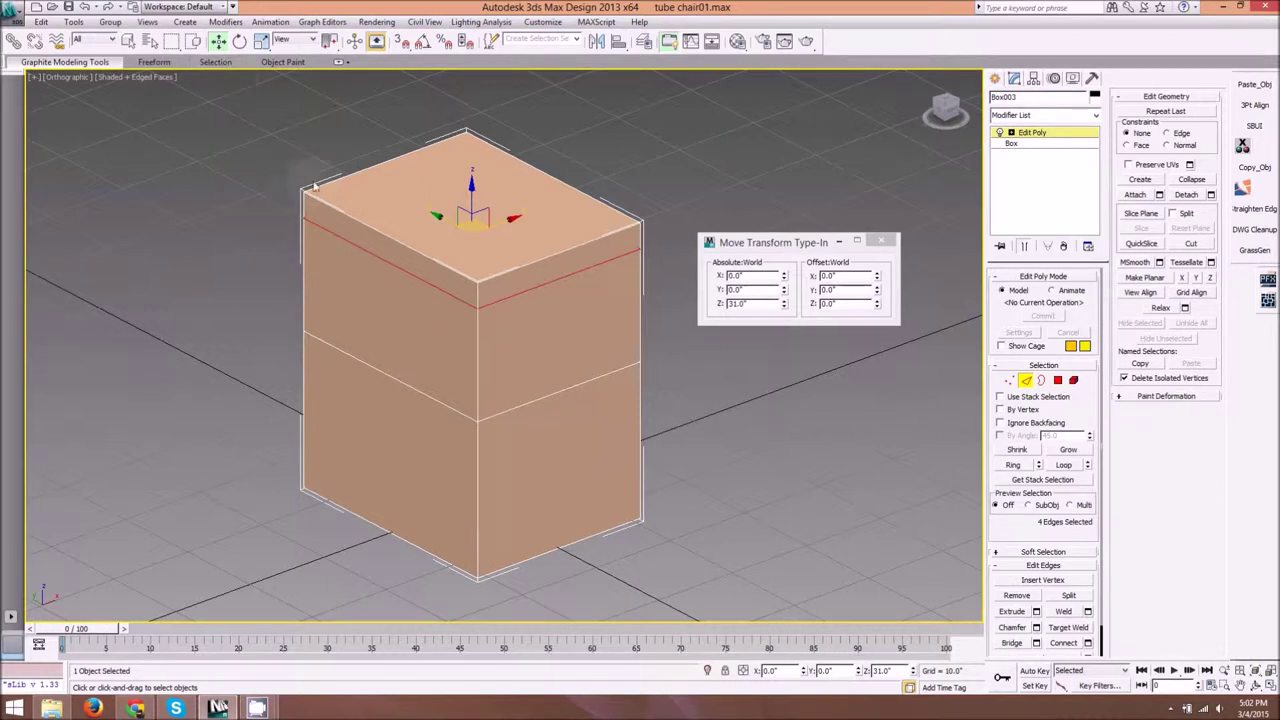
pyautogui.moveTo(403, 217); pyautogui.dragTo(396, 228, button='middle')
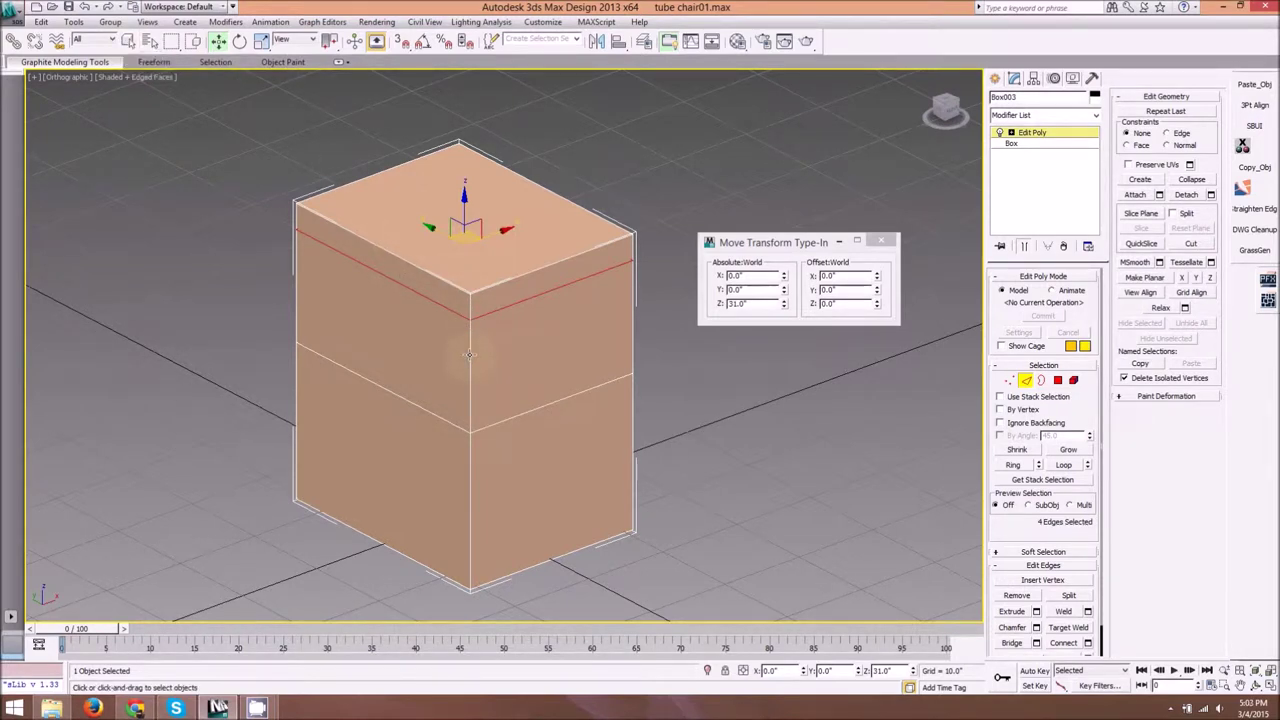
pyautogui.moveTo(469, 354); pyautogui.dragTo(397, 331)
pyautogui.rightClick(397, 331)
pyautogui.moveTo(446, 287); pyautogui.dragTo(425, 302, button='middle')
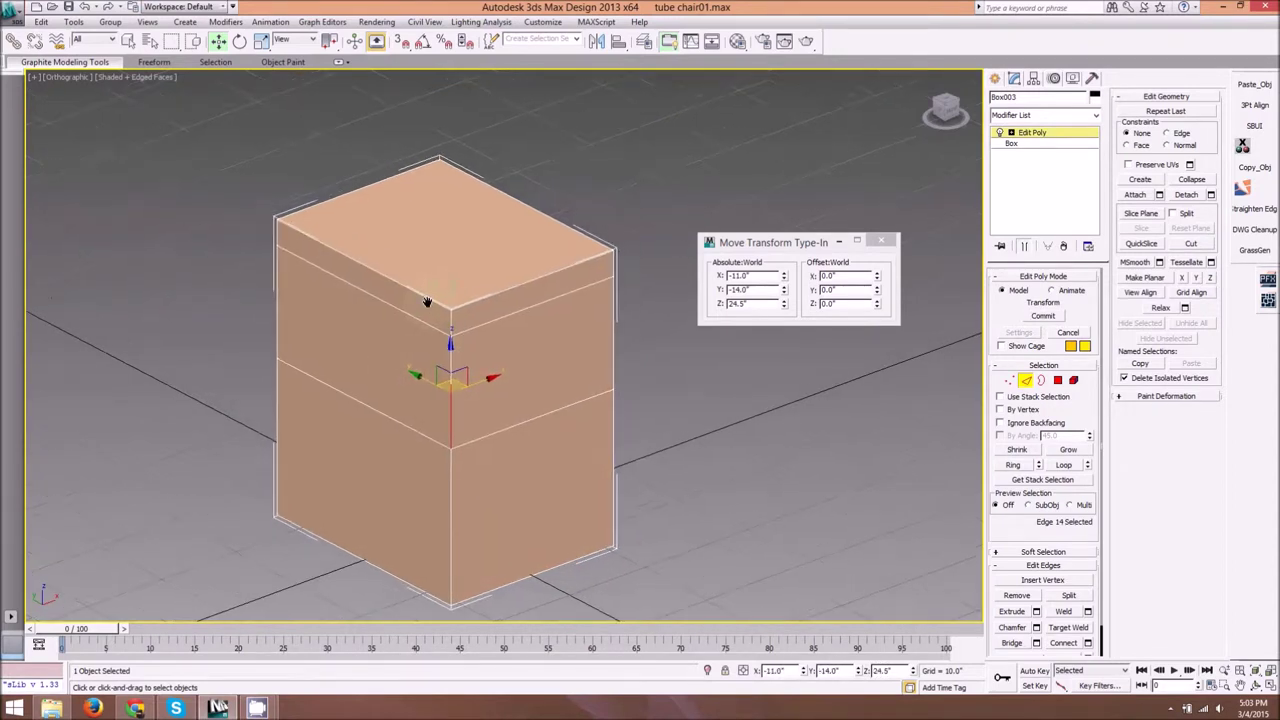
# Step: Select the base's side and rear edges, both lower front vertical edges, and the side and rear edges at seat height
pyautogui.click(128, 41)
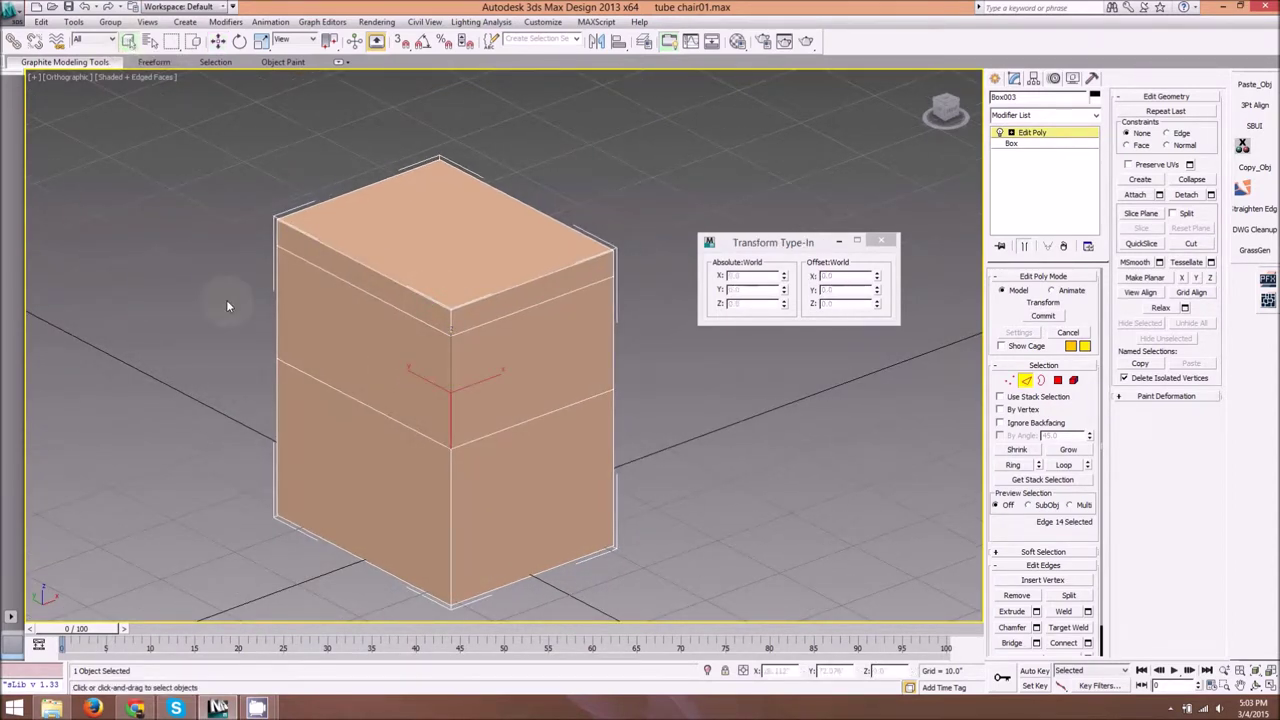
pyautogui.click(320, 541)
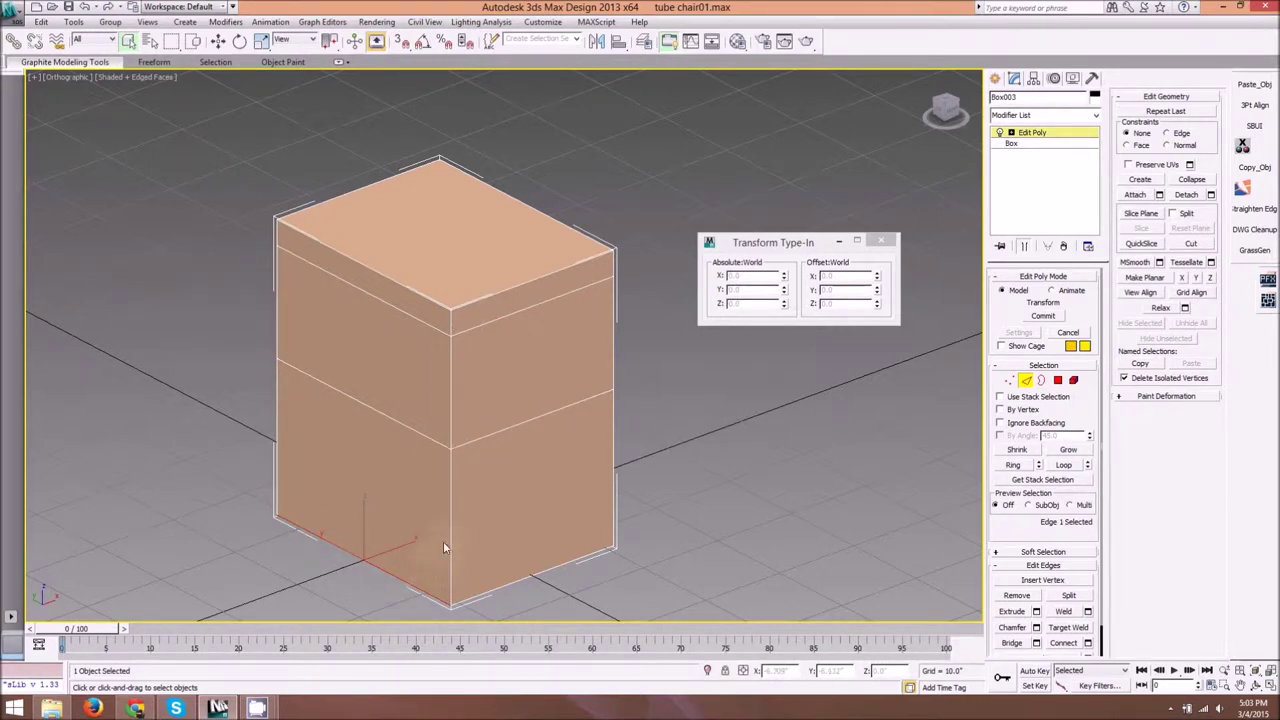
pyautogui.keyDown('ctrl'); pyautogui.click(449, 511); pyautogui.keyUp('ctrl')
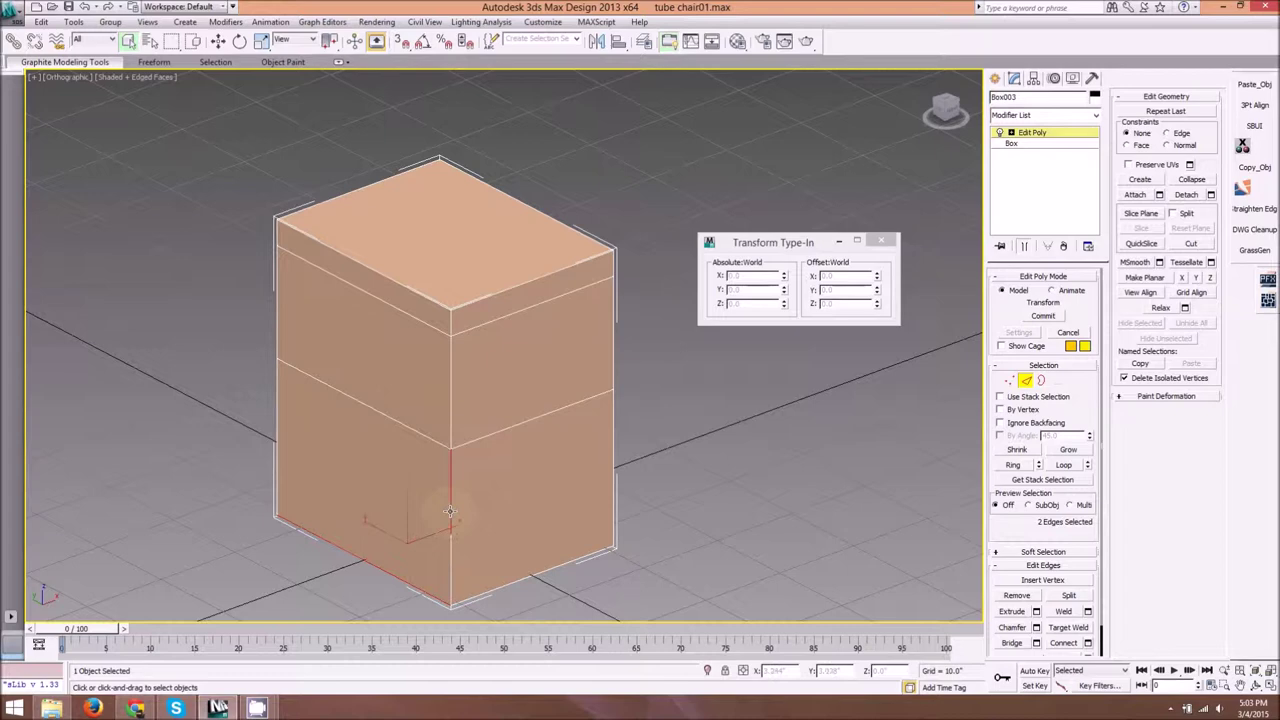
pyautogui.keyDown('ctrl'); pyautogui.click(415, 432); pyautogui.keyUp('ctrl')
pyautogui.keyDown('alt'); pyautogui.moveTo(301, 424); pyautogui.dragTo(437, 418, button='middle'); pyautogui.keyUp('alt')
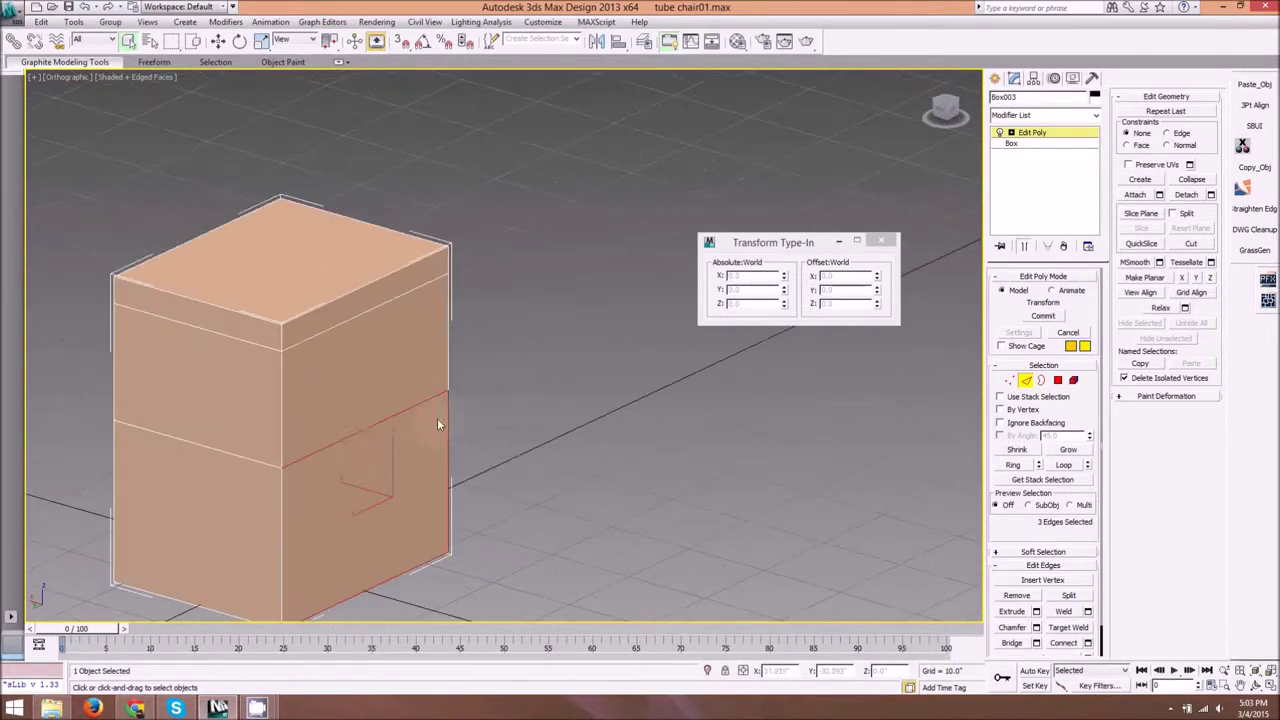
pyautogui.keyDown('ctrl'); pyautogui.click(256, 459); pyautogui.keyUp('ctrl')
pyautogui.keyDown('alt'); pyautogui.moveTo(300, 543); pyautogui.dragTo(431, 492, button='middle'); pyautogui.keyUp('alt')
pyautogui.keyDown('ctrl'); pyautogui.click(354, 470); pyautogui.keyUp('ctrl')
pyautogui.keyDown('ctrl'); pyautogui.click(422, 512); pyautogui.keyUp('ctrl')
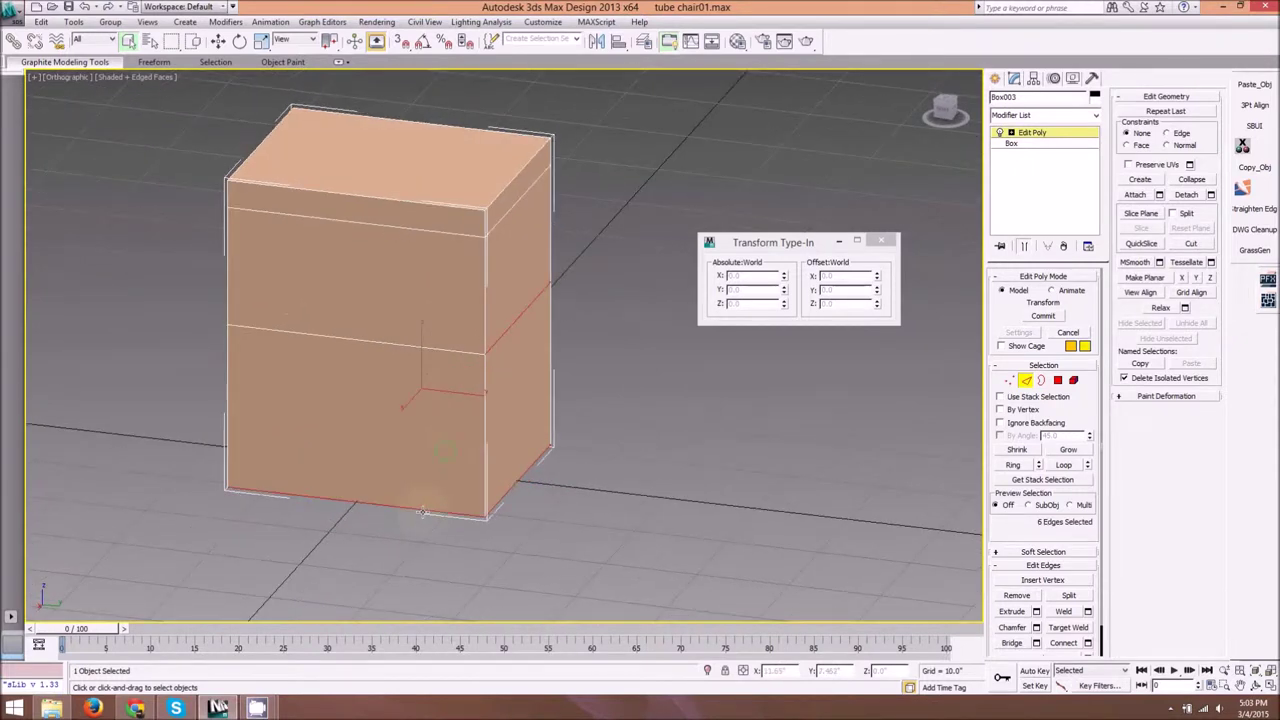
pyautogui.keyDown('ctrl'); pyautogui.click(413, 347); pyautogui.keyUp('ctrl')
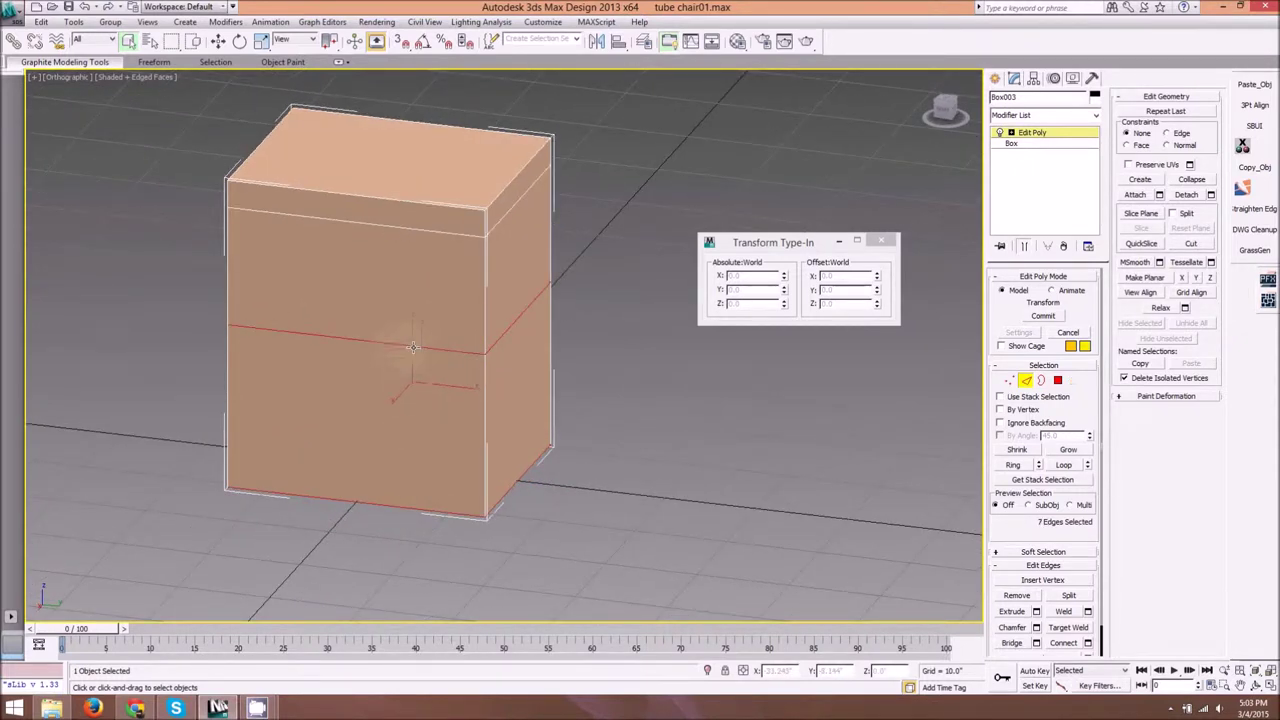
pyautogui.keyDown('ctrl'); pyautogui.click(228, 376); pyautogui.keyUp('ctrl')
# Step: Add the backrest's four vertical edges and top rear edge to the selection, and deselect the rear edge at seat height
pyautogui.keyDown('ctrl'); pyautogui.click(488, 300); pyautogui.keyUp('ctrl')
pyautogui.keyDown('ctrl'); pyautogui.click(485, 229); pyautogui.keyUp('ctrl')
pyautogui.keyDown('ctrl'); pyautogui.click(497, 197); pyautogui.keyUp('ctrl')
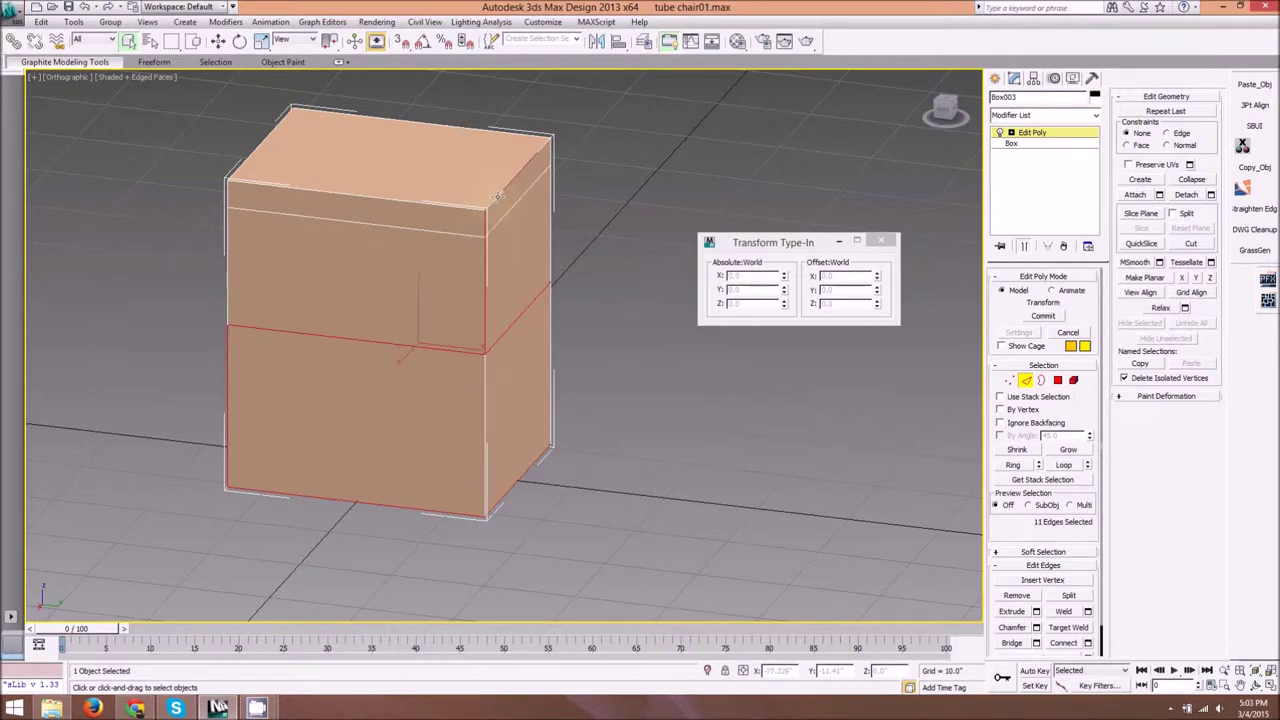
pyautogui.keyDown('ctrl'); pyautogui.click(551, 154); pyautogui.keyUp('ctrl')
pyautogui.keyDown('ctrl'); pyautogui.click(551, 236); pyautogui.keyUp('ctrl')
pyautogui.keyDown('alt'); pyautogui.moveTo(562, 240); pyautogui.dragTo(512, 281, button='middle'); pyautogui.keyUp('alt')
pyautogui.press('F3')
pyautogui.moveTo(374, 342)
pyautogui.keyDown('alt'); pyautogui.mouseDown(button='middle')
pyautogui.moveTo(381, 373)
pyautogui.moveTo(536, 367)
pyautogui.mouseUp(button='middle'); pyautogui.keyUp('alt')
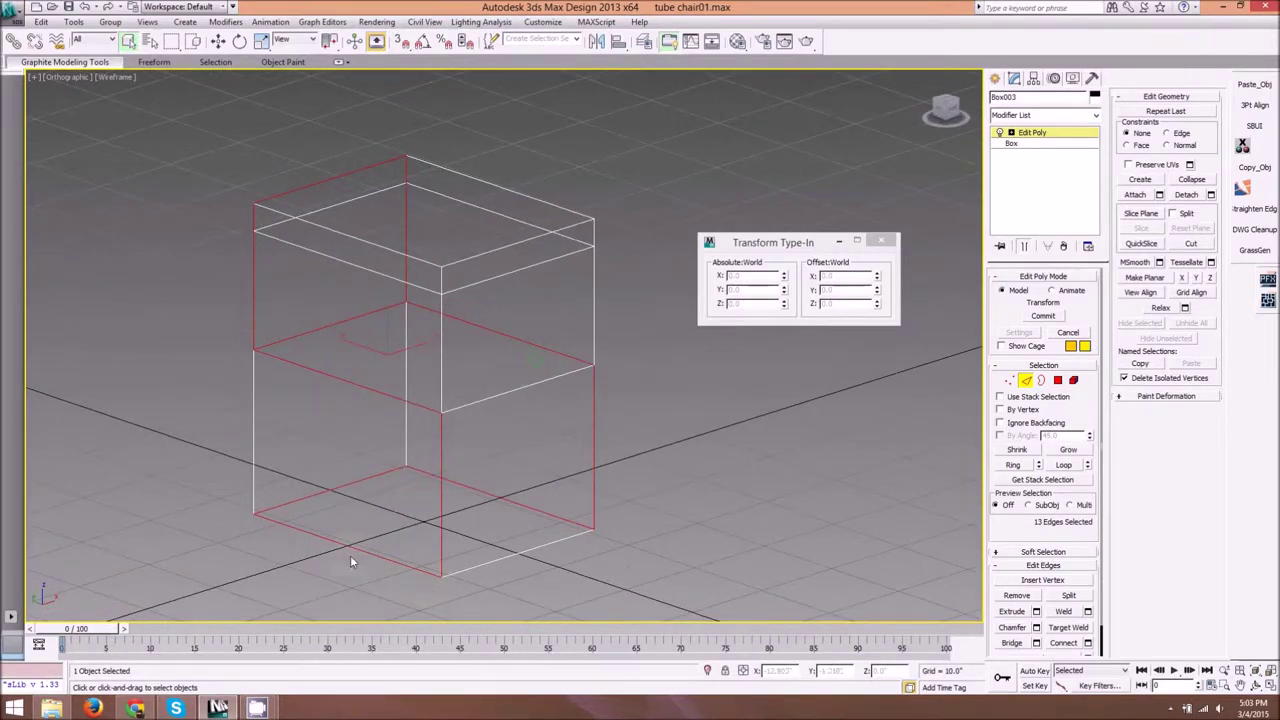
pyautogui.keyDown('alt'); pyautogui.click(326, 331); pyautogui.keyUp('alt')
# Step: Create a linear shape named chair_tubing from the selected edges
pyautogui.moveTo(451, 305); pyautogui.dragTo(428, 229, button='middle')
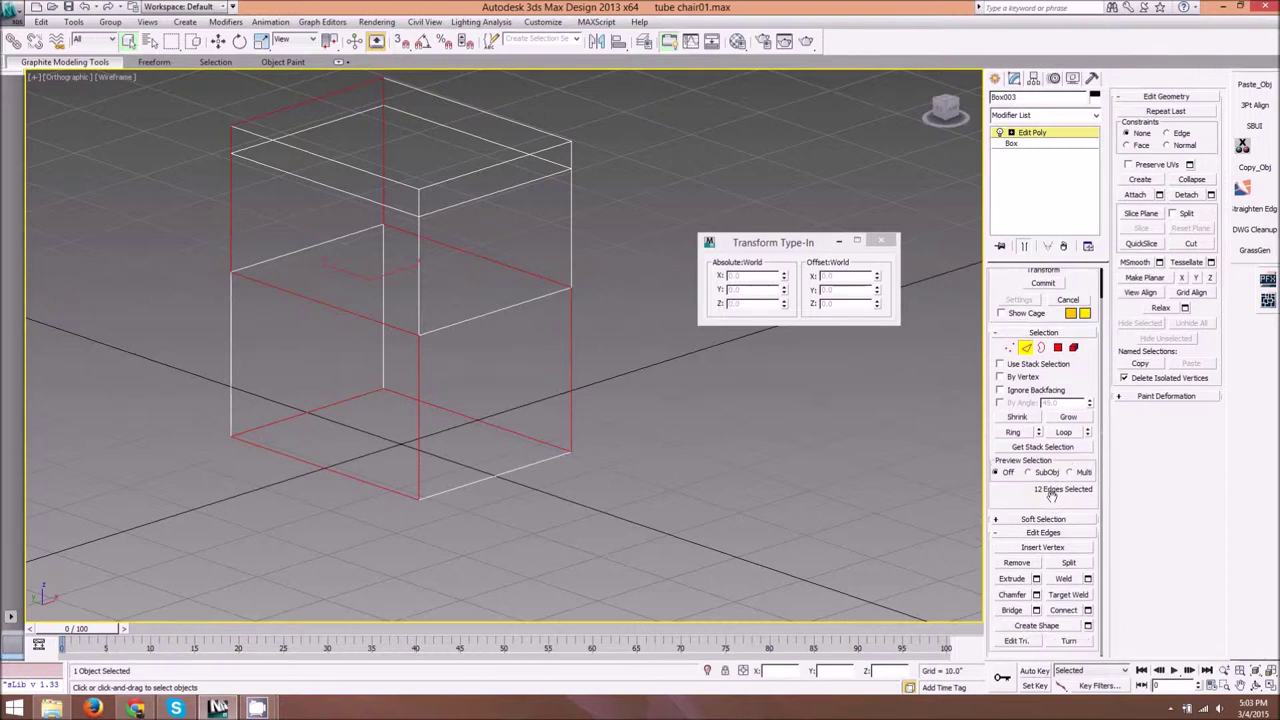
pyautogui.click(1088, 626)
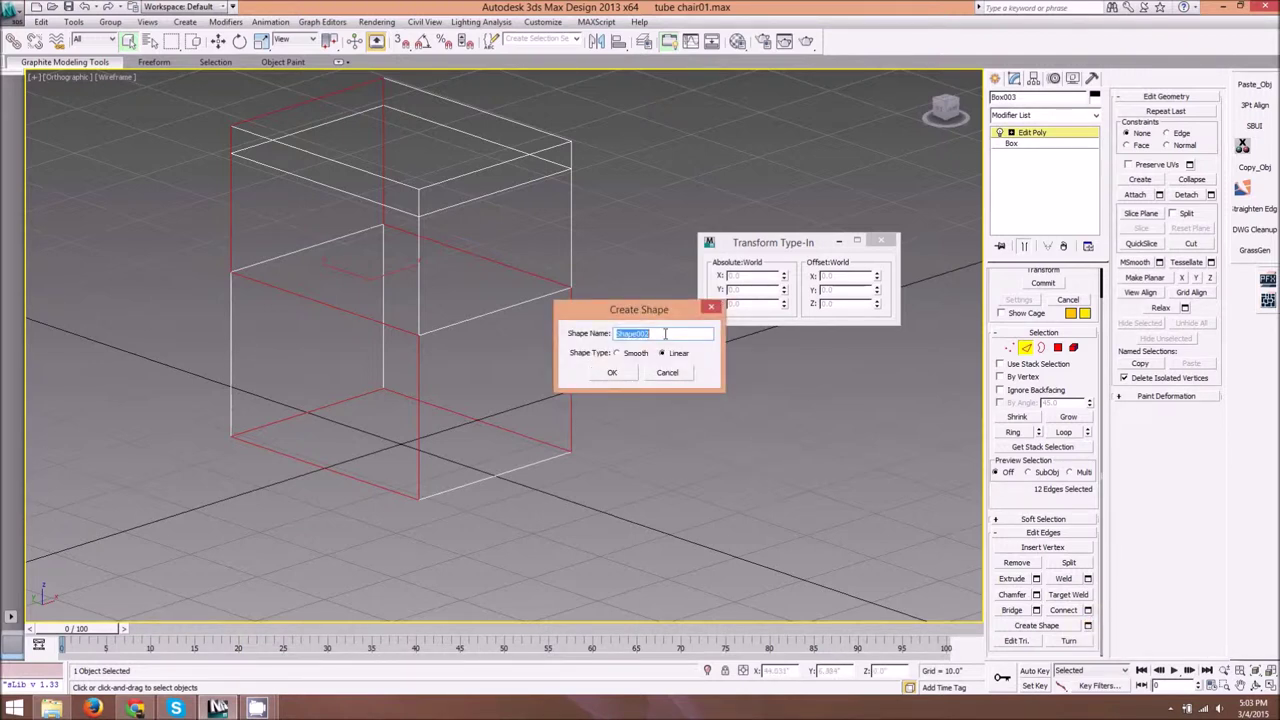
pyautogui.write('chair_tubing')
pyautogui.click(611, 374)
# Step: Leave edge editing, hide the box, and select the extracted tubing spline
pyautogui.moveTo(580, 291); pyautogui.dragTo(648, 370, button='middle')
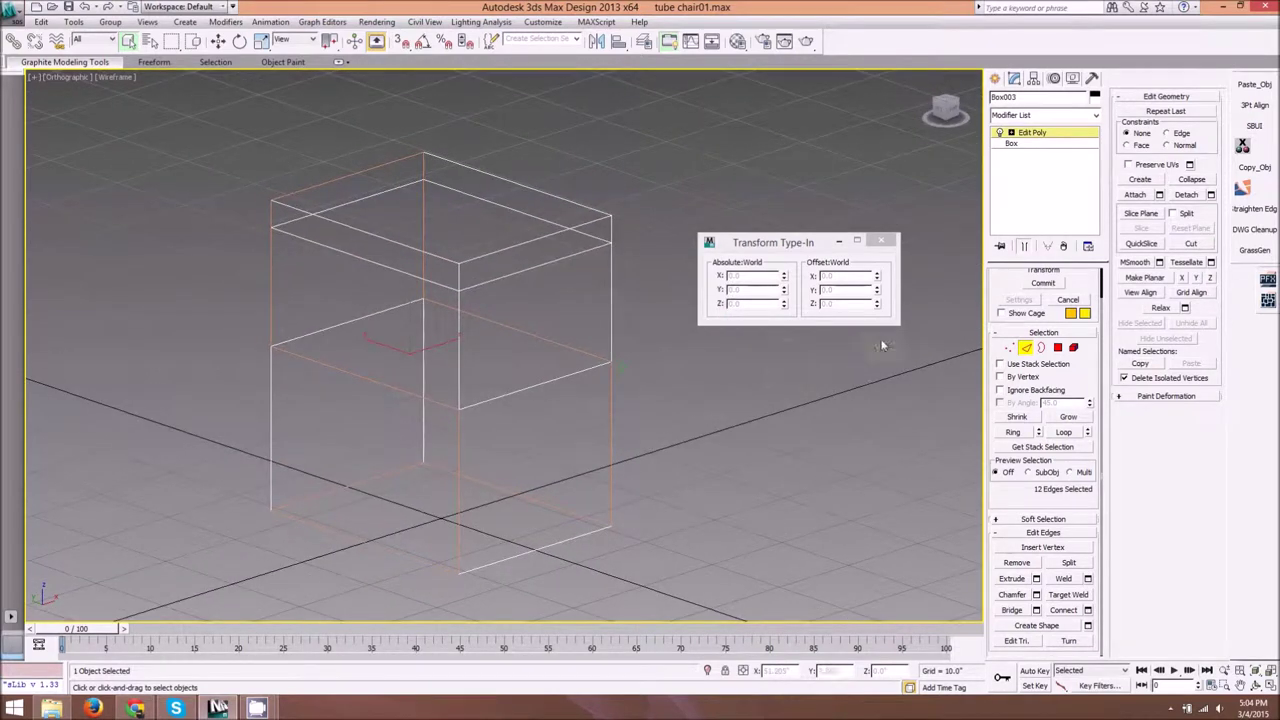
pyautogui.click(1027, 350)
pyautogui.moveTo(556, 338); pyautogui.dragTo(494, 306, button='middle')
pyautogui.rightClick(494, 306)
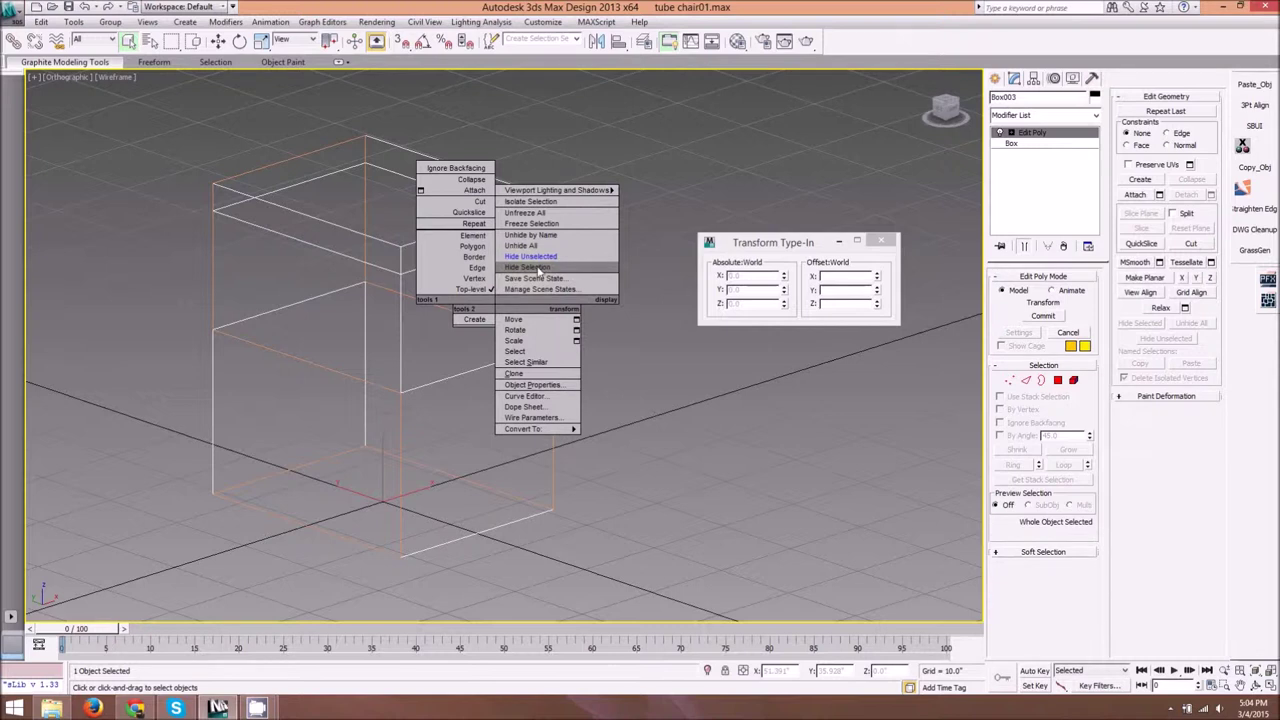
pyautogui.click(540, 268)
pyautogui.click(426, 304)
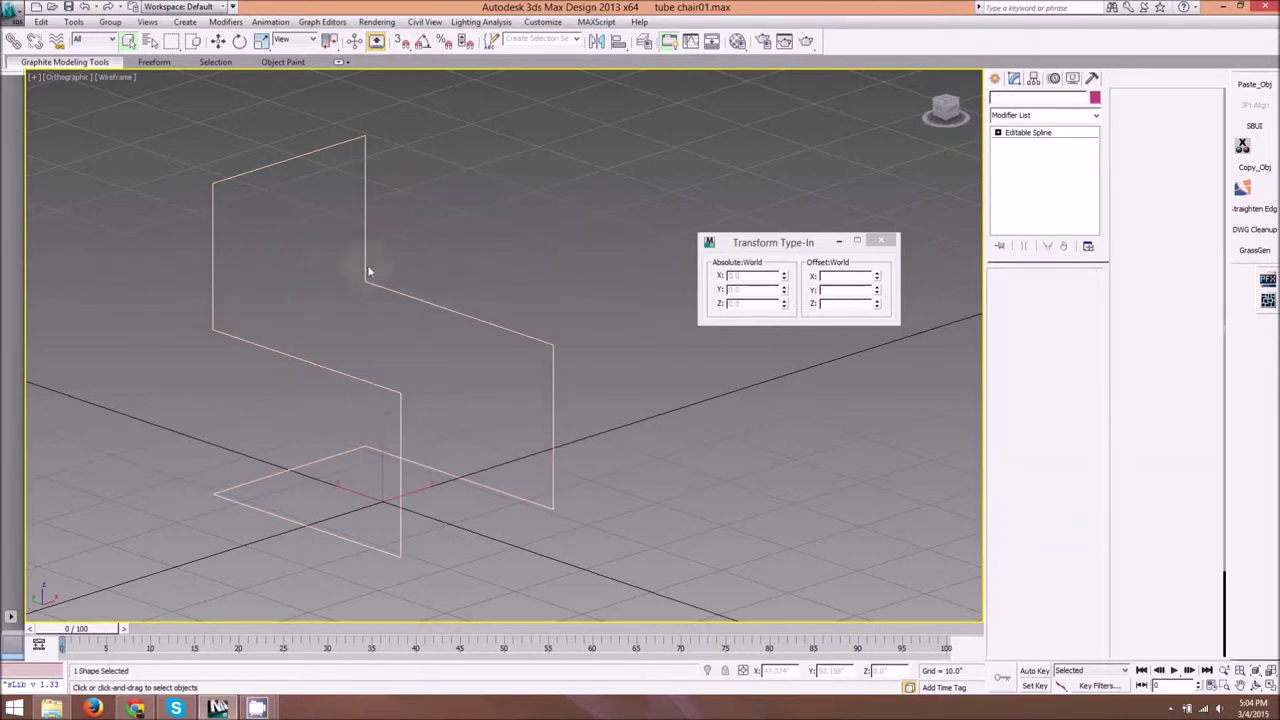
# Step: In the Left view, move the spline's two rear seat vertices toward the front by an X offset of 8 inches
pyautogui.moveTo(442, 299); pyautogui.dragTo(534, 324, button='middle')
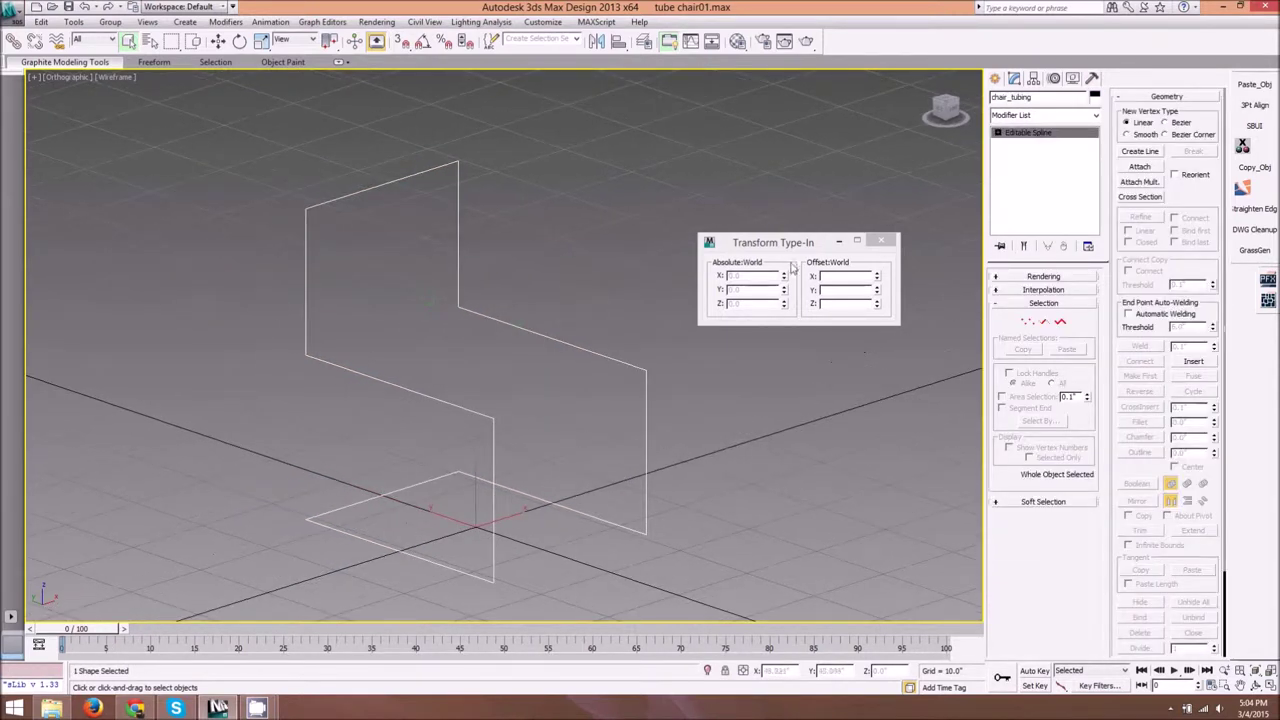
pyautogui.click(1029, 325)
pyautogui.moveTo(565, 245); pyautogui.dragTo(474, 240, button='middle')
pyautogui.click(940, 116)
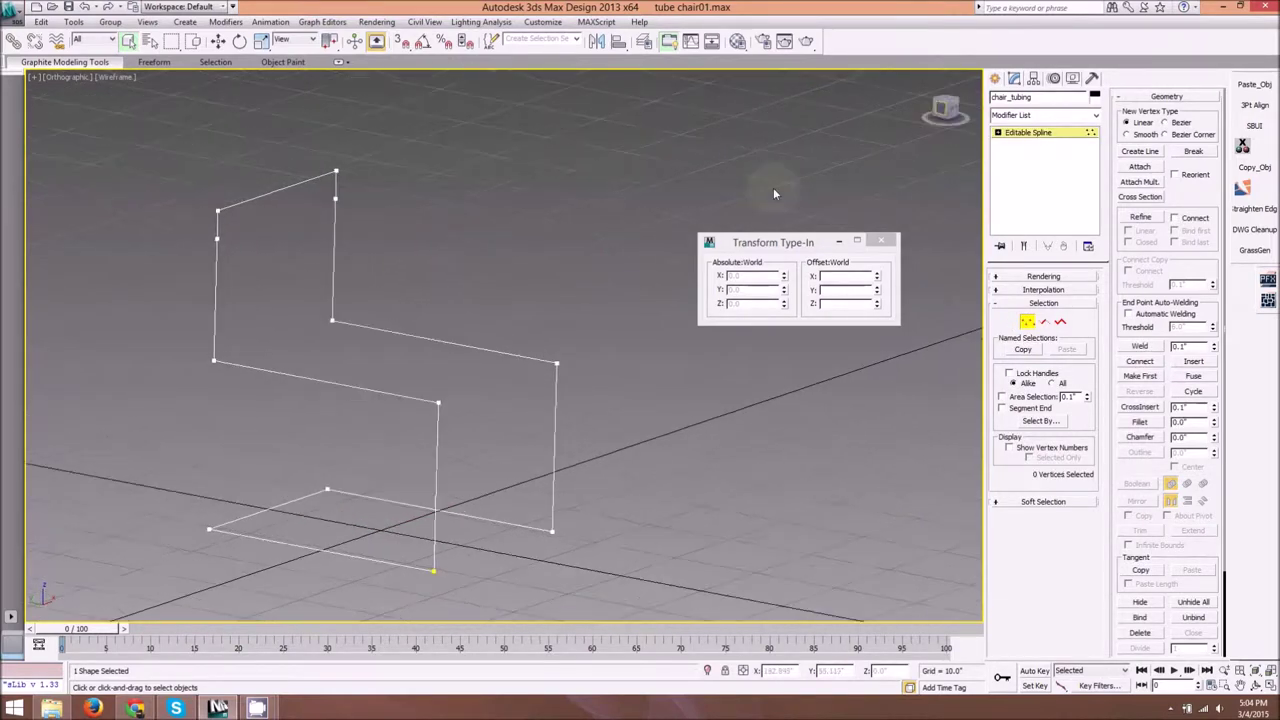
pyautogui.moveTo(269, 366); pyautogui.dragTo(270, 367)
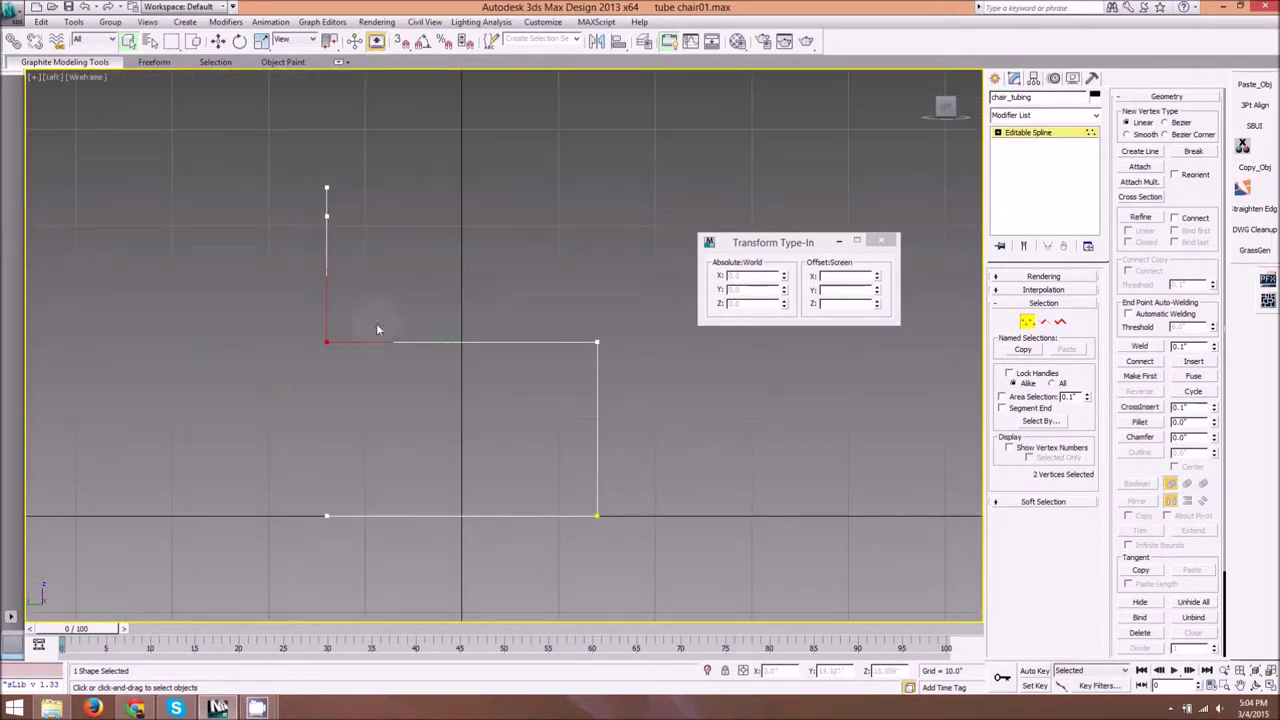
pyautogui.click(217, 41)
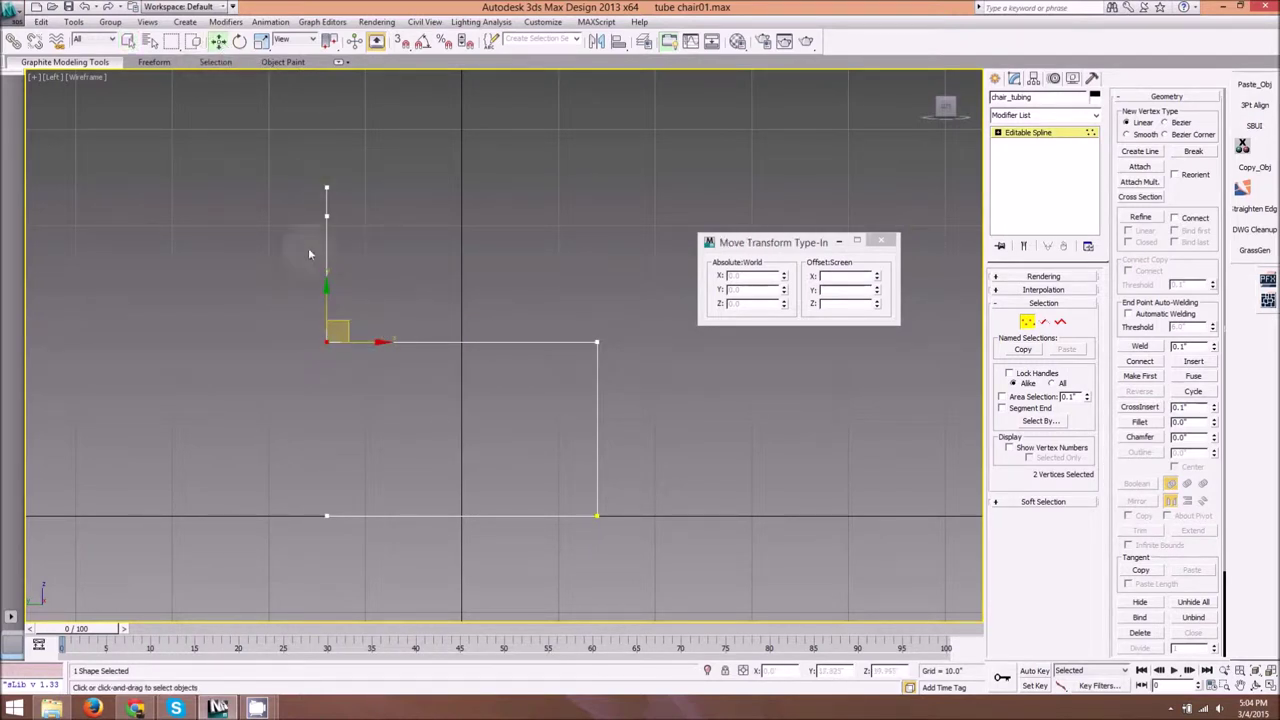
pyautogui.moveTo(382, 341); pyautogui.dragTo(449, 328)
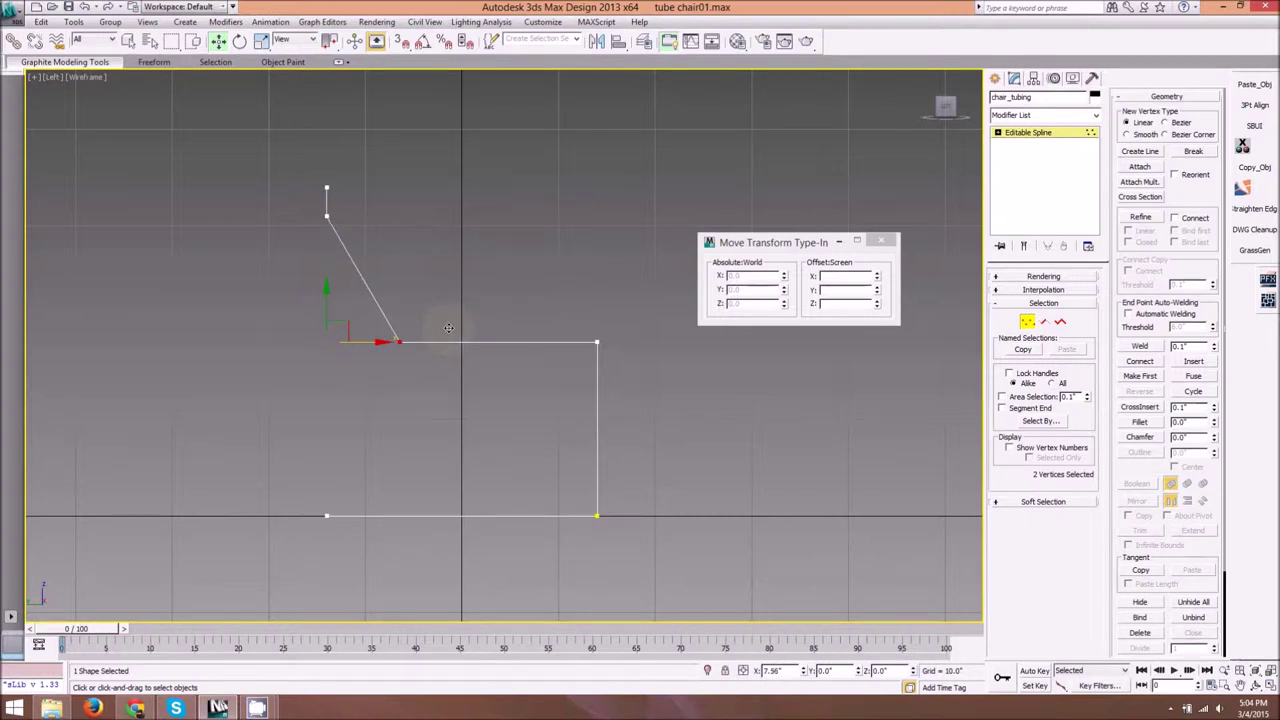
pyautogui.rightClick(449, 328)
pyautogui.click(845, 278)
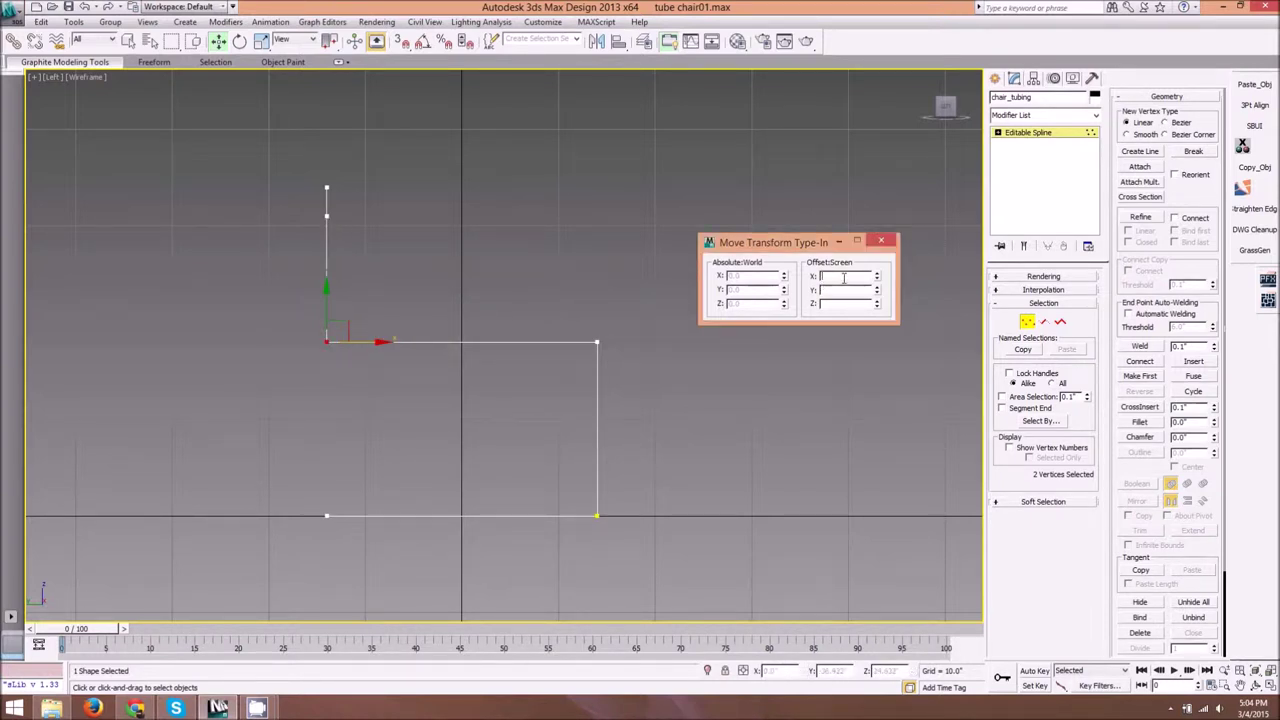
pyautogui.write('8')
pyautogui.press('Return')
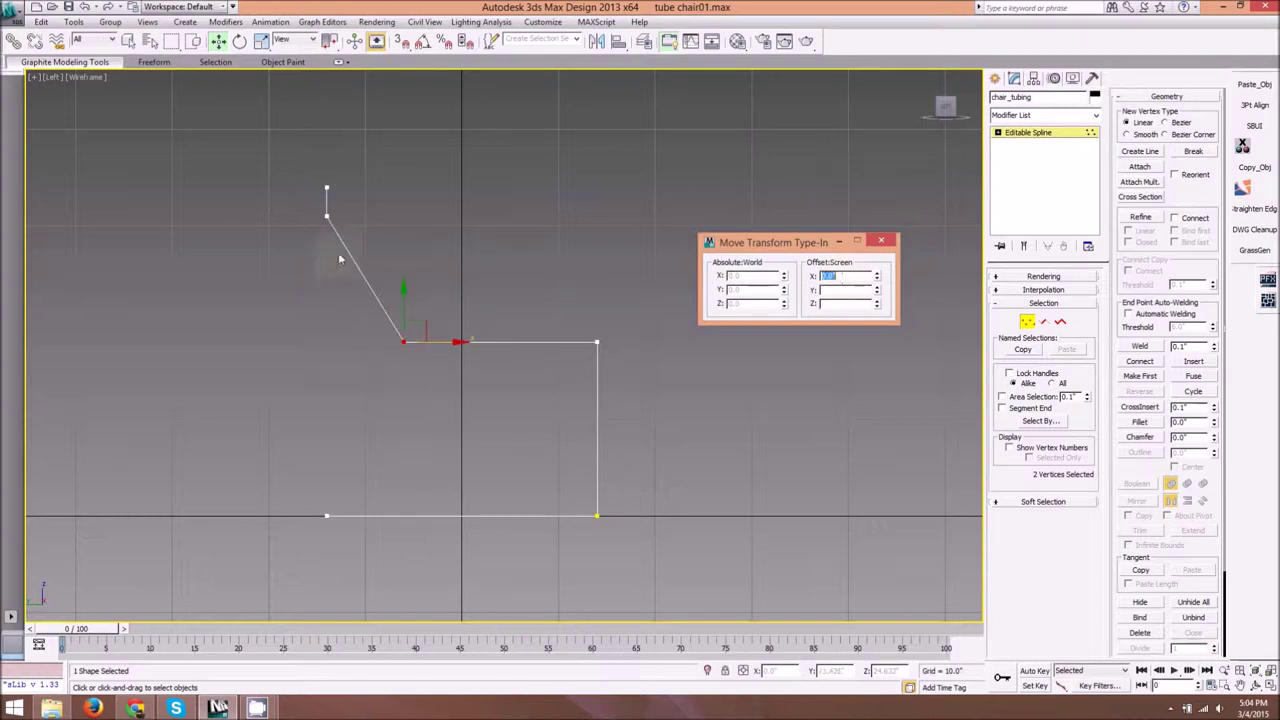
# Step: Select the two backrest vertices just below the top rail, one on each side of the tubing spline
pyautogui.moveTo(347, 199); pyautogui.dragTo(257, 240)
pyautogui.keyDown('alt'); pyautogui.moveTo(452, 233); pyautogui.dragTo(380, 235, button='middle'); pyautogui.keyUp('alt')
pyautogui.click(385, 208)
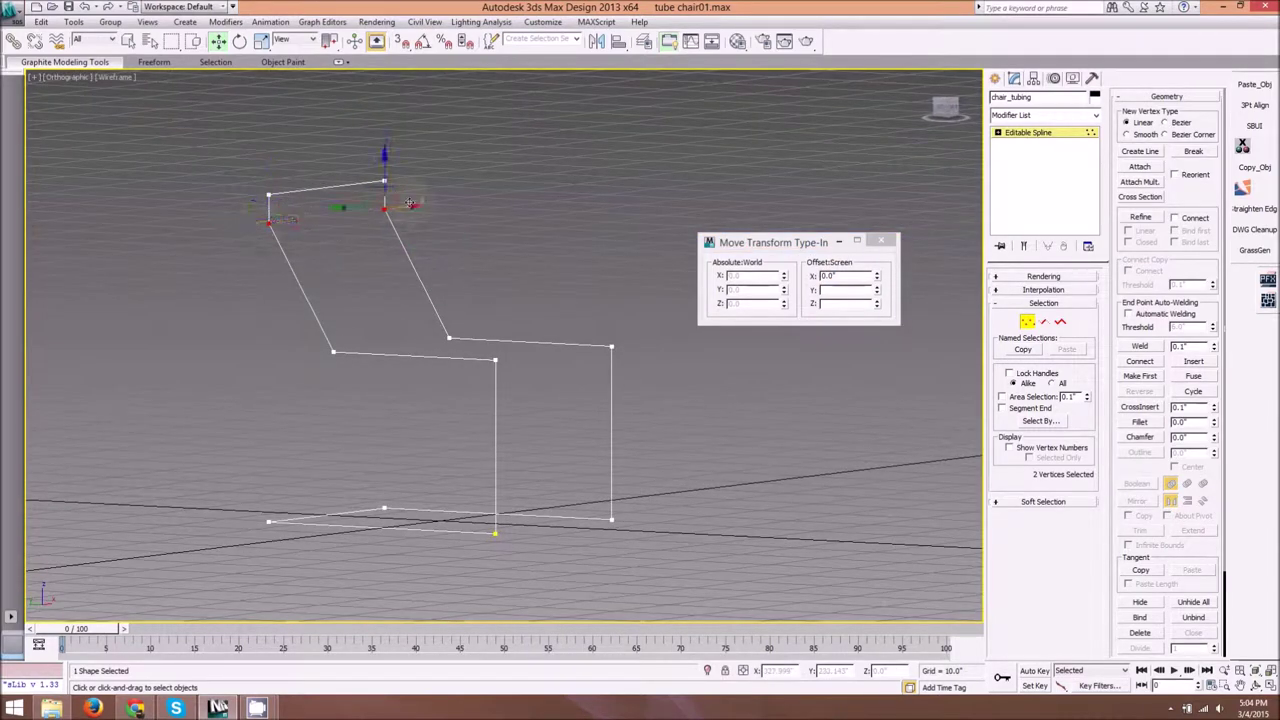
pyautogui.keyDown('alt'); pyautogui.moveTo(356, 258); pyautogui.dragTo(394, 248, button='middle'); pyautogui.keyUp('alt')
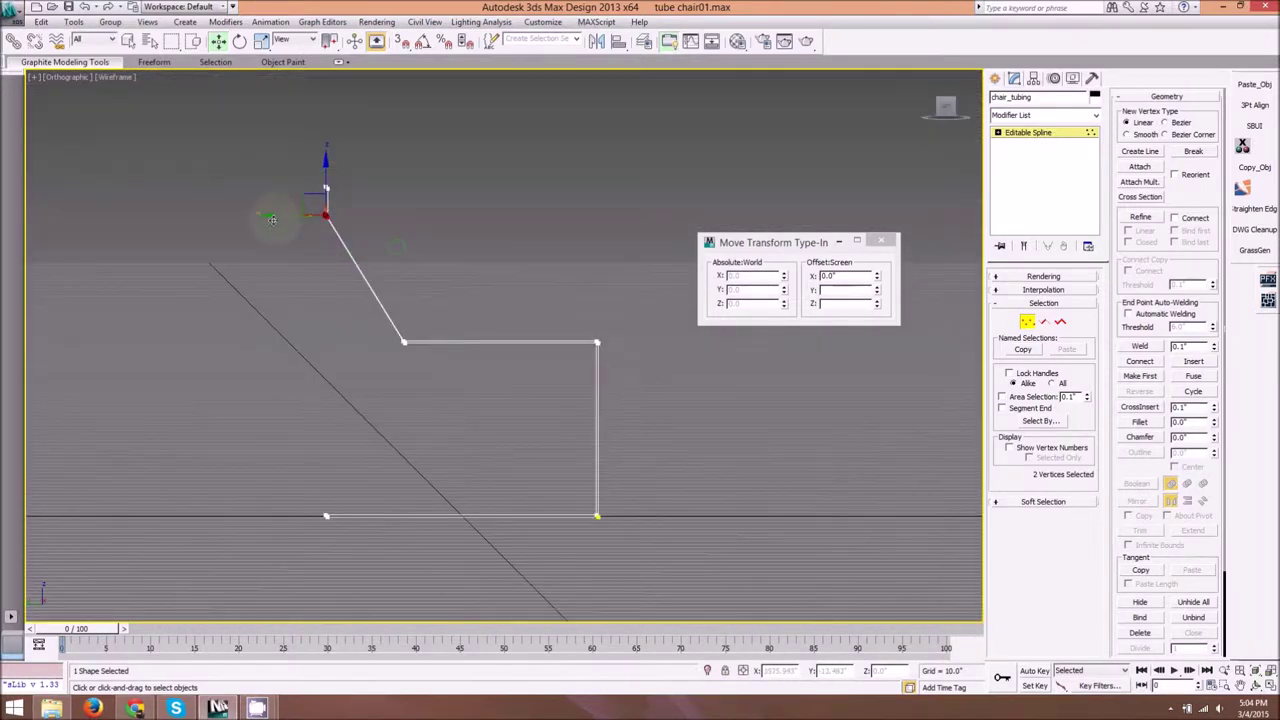
pyautogui.moveTo(282, 216); pyautogui.dragTo(303, 213)
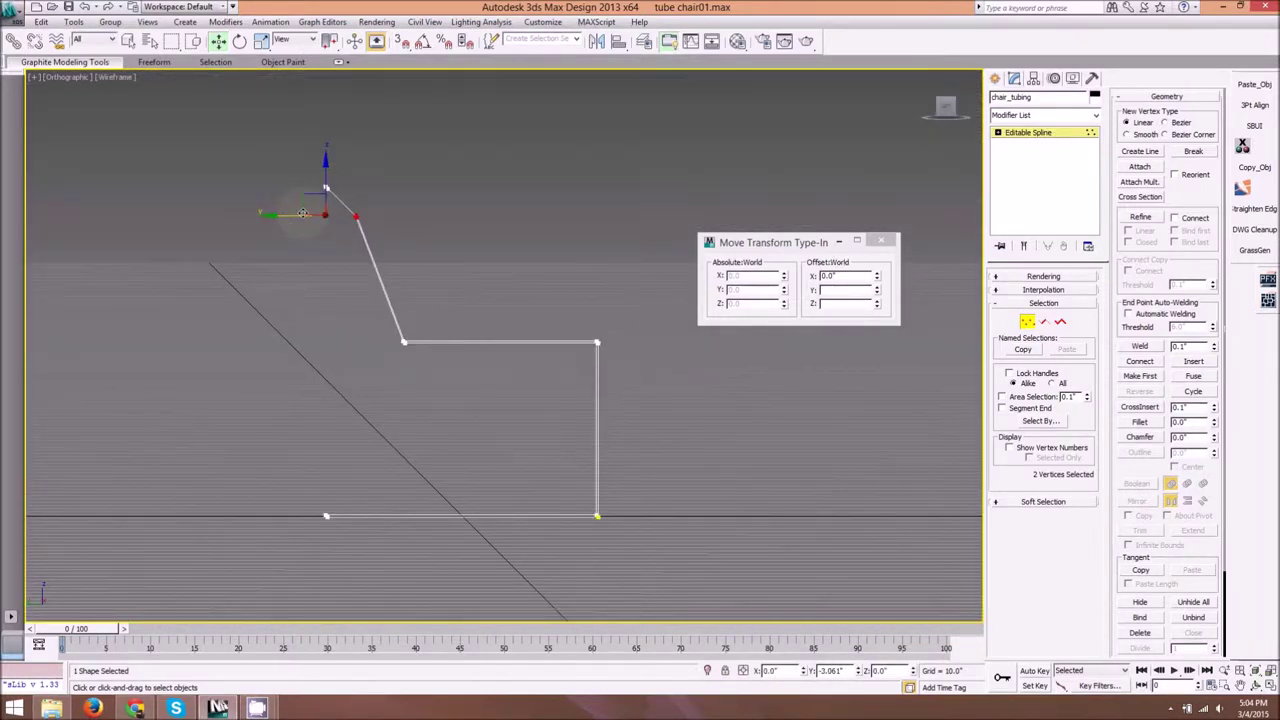
pyautogui.moveTo(303, 213); pyautogui.dragTo(345, 488)
pyautogui.rightClick(345, 488)
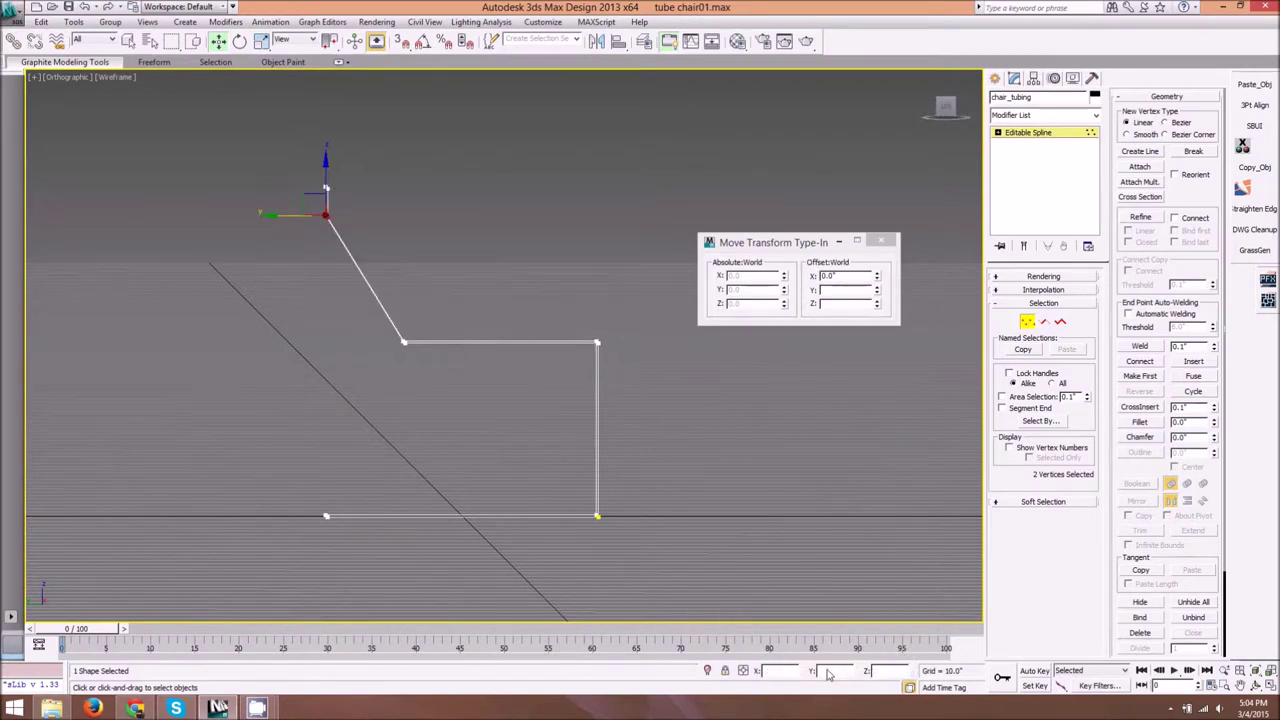
pyautogui.moveTo(280, 214); pyautogui.dragTo(312, 214)
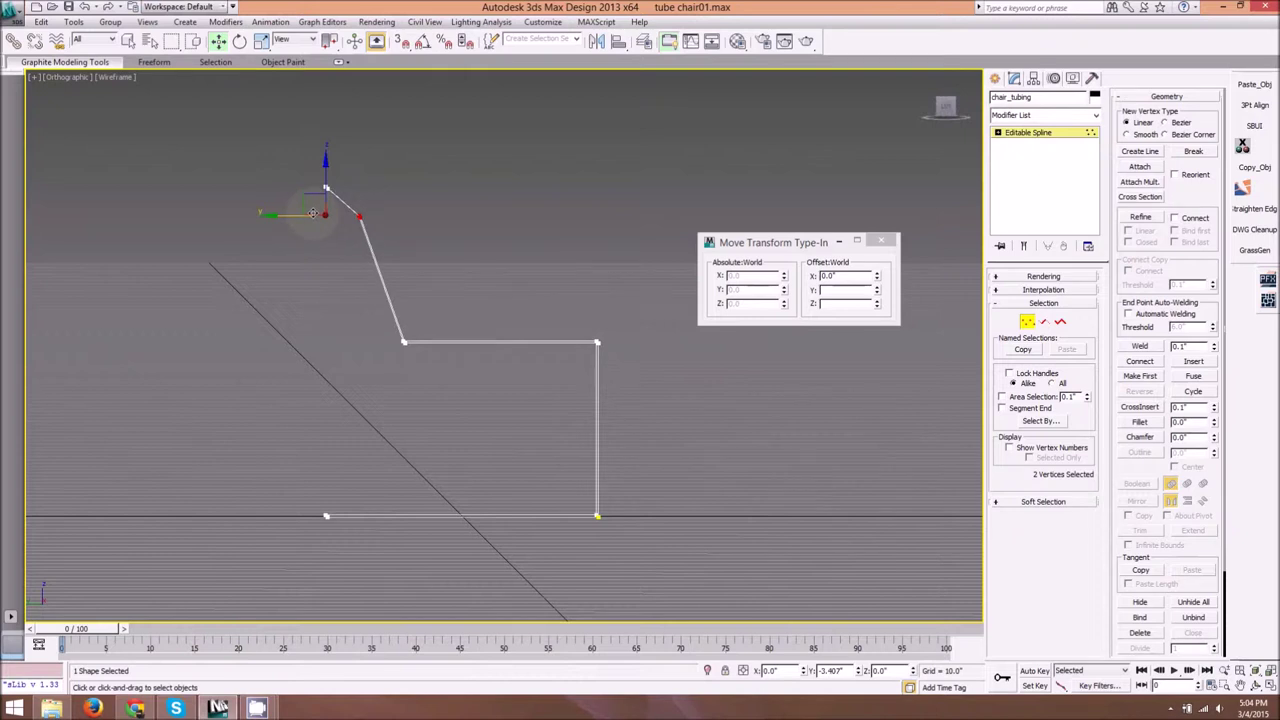
pyautogui.rightClick(313, 213)
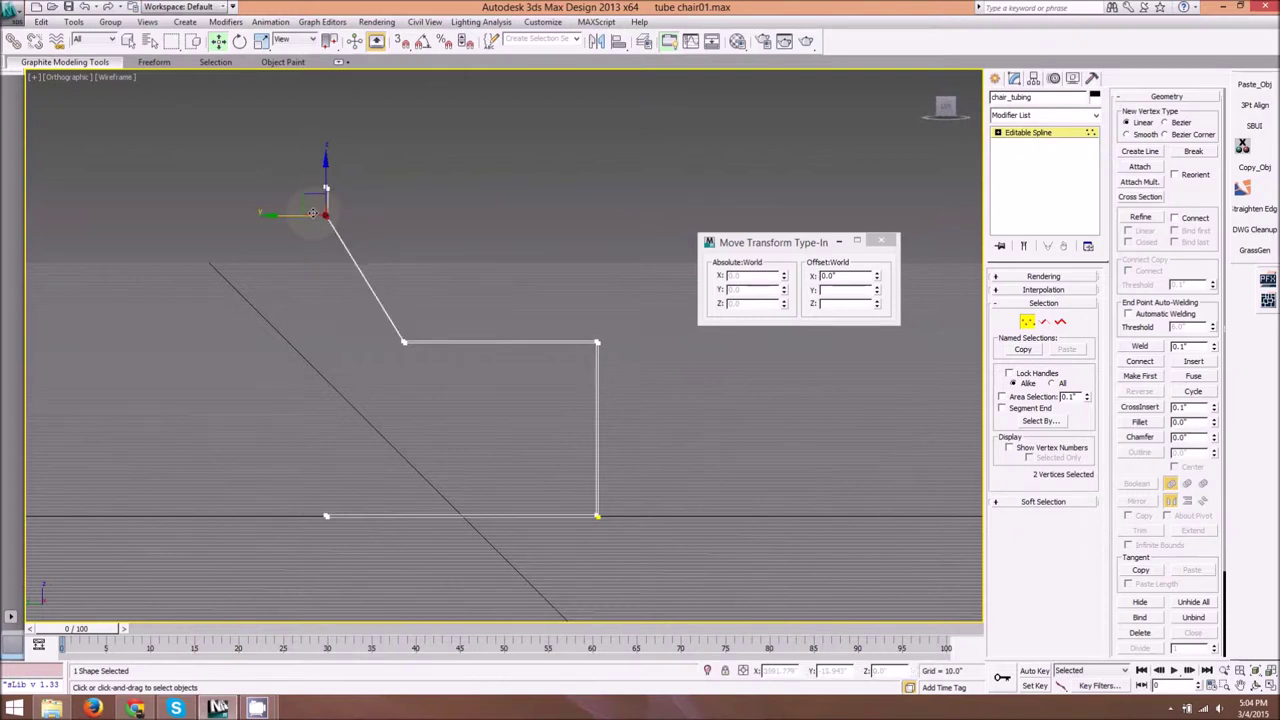
# Step: Move the two selected backrest vertices toward the front by a Y offset of -3 inches
pyautogui.click(845, 289)
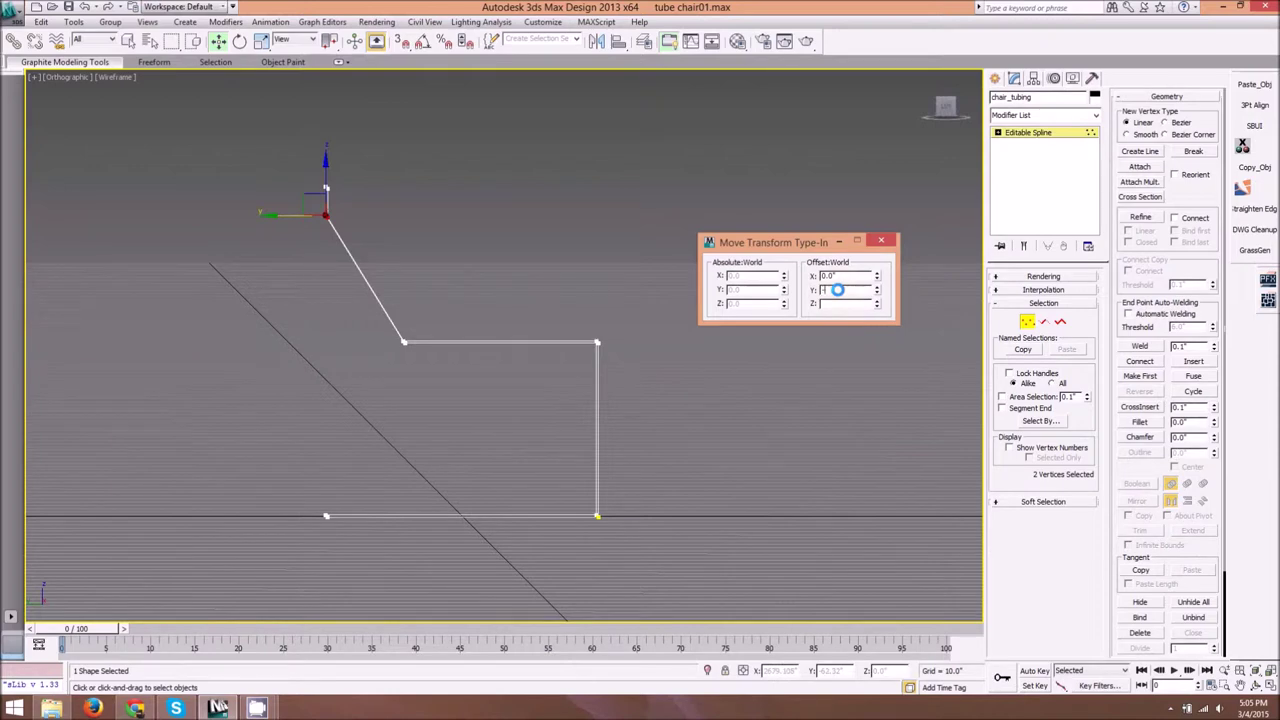
pyautogui.write('-3')
pyautogui.press('Return')
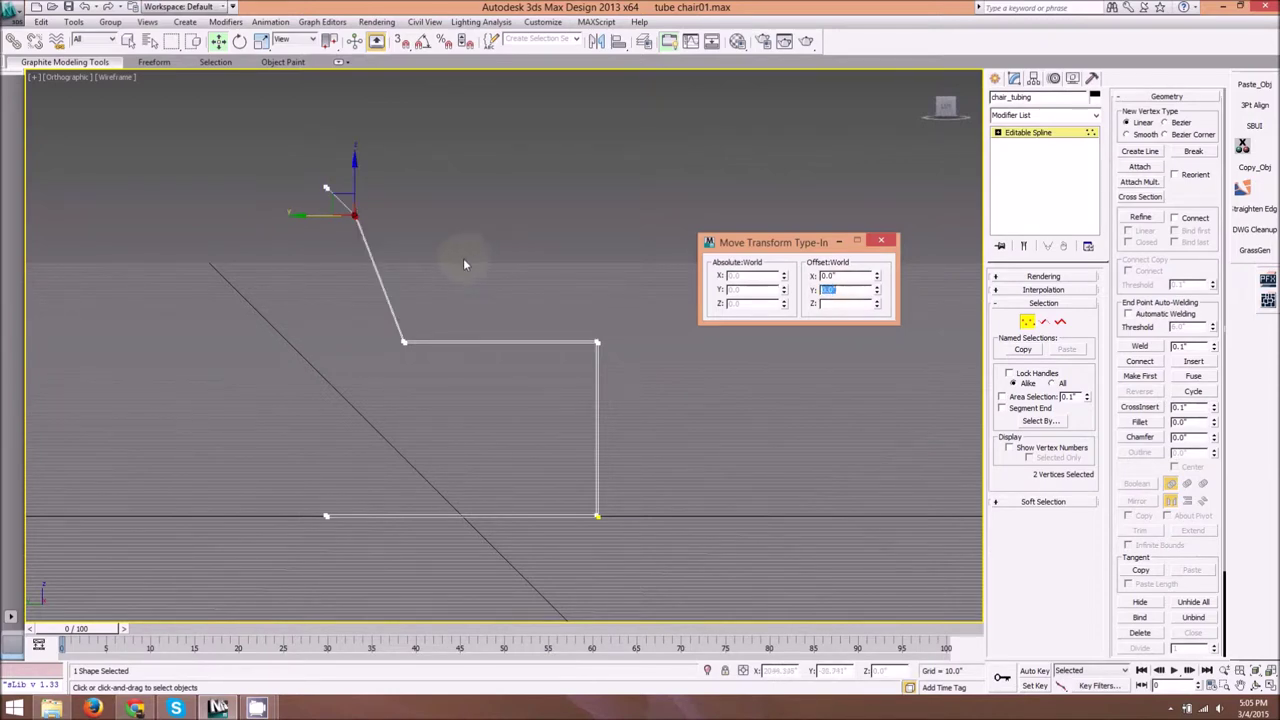
pyautogui.keyDown('alt'); pyautogui.moveTo(463, 258); pyautogui.dragTo(440, 272, button='middle'); pyautogui.keyUp('alt')
pyautogui.moveTo(637, 235); pyautogui.dragTo(584, 252, button='middle')
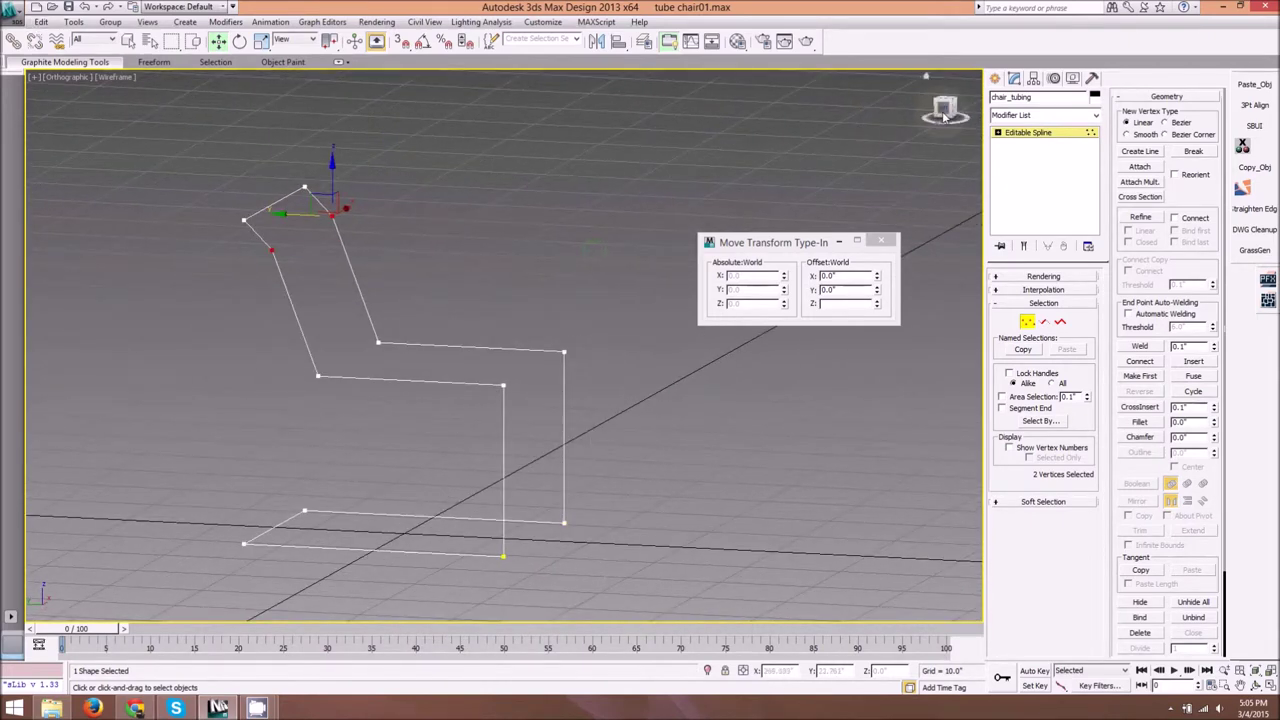
# Step: Shift the same two backrest vertices slightly further toward the front with another Y offset
pyautogui.click(944, 117)
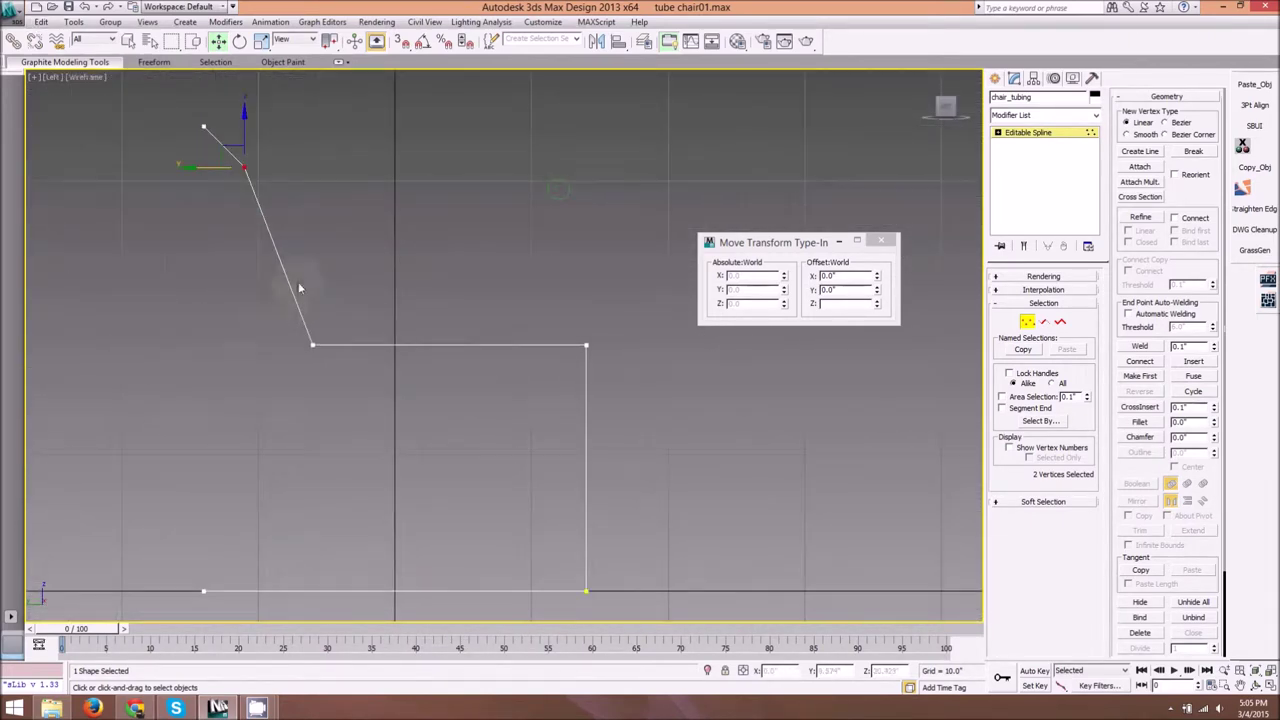
pyautogui.scroll(-2, 365, 162)
pyautogui.moveTo(334, 211)
pyautogui.mouseDown(button='middle')
pyautogui.moveTo(365, 162)
pyautogui.moveTo(354, 213)
pyautogui.mouseUp(button='middle')
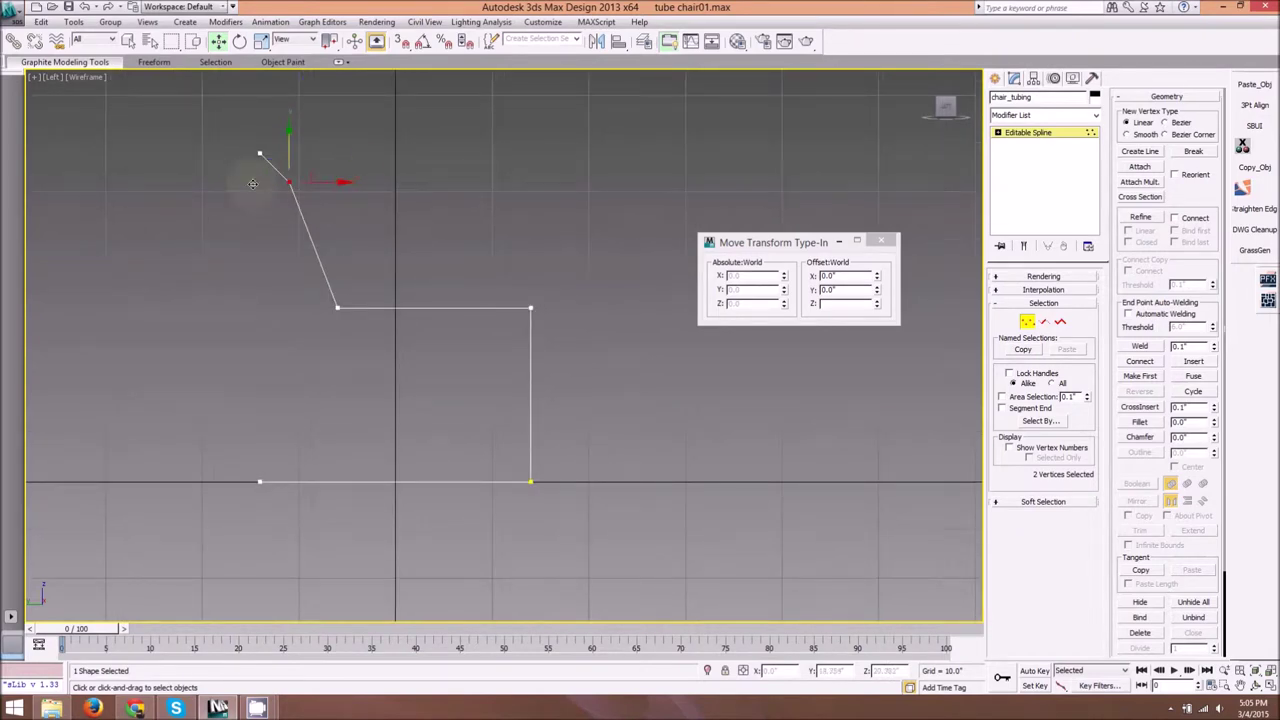
pyautogui.click(848, 289)
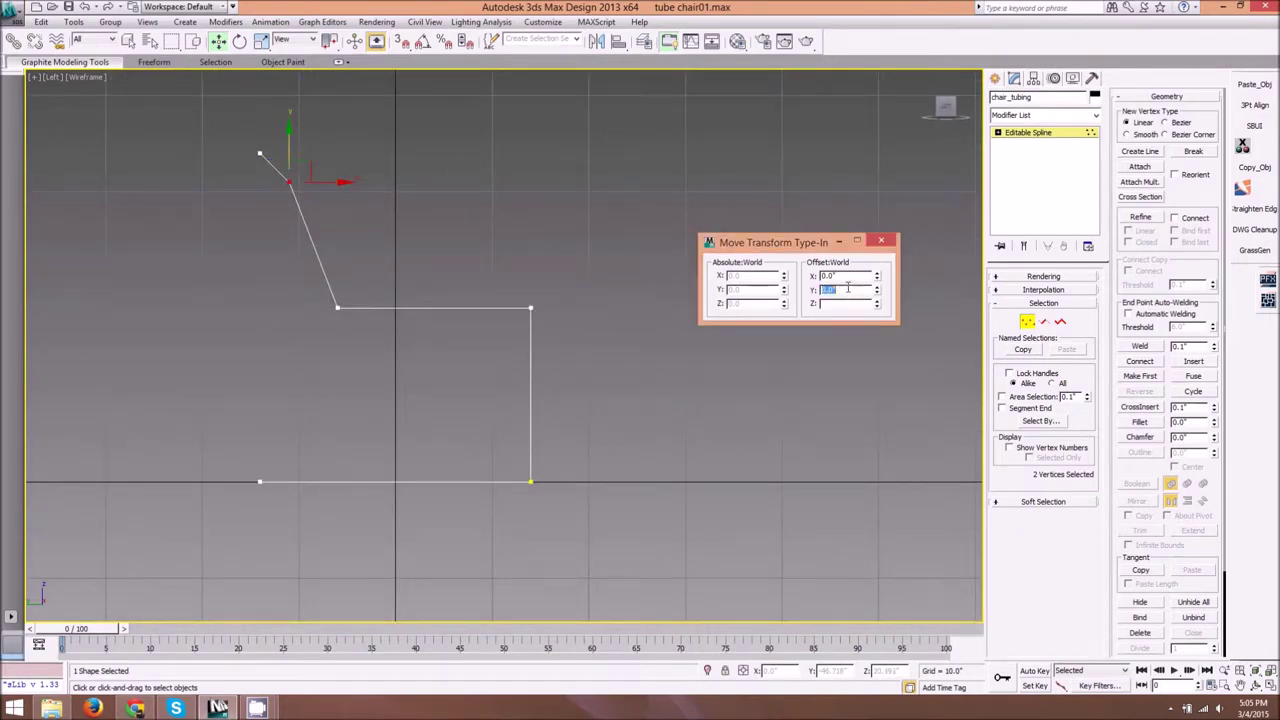
pyautogui.keyDown('alt'); pyautogui.moveTo(593, 240); pyautogui.dragTo(473, 218, button='middle'); pyautogui.keyUp('alt')
pyautogui.scroll(2, 394, 176)
pyautogui.scroll(-2, 472, 215)
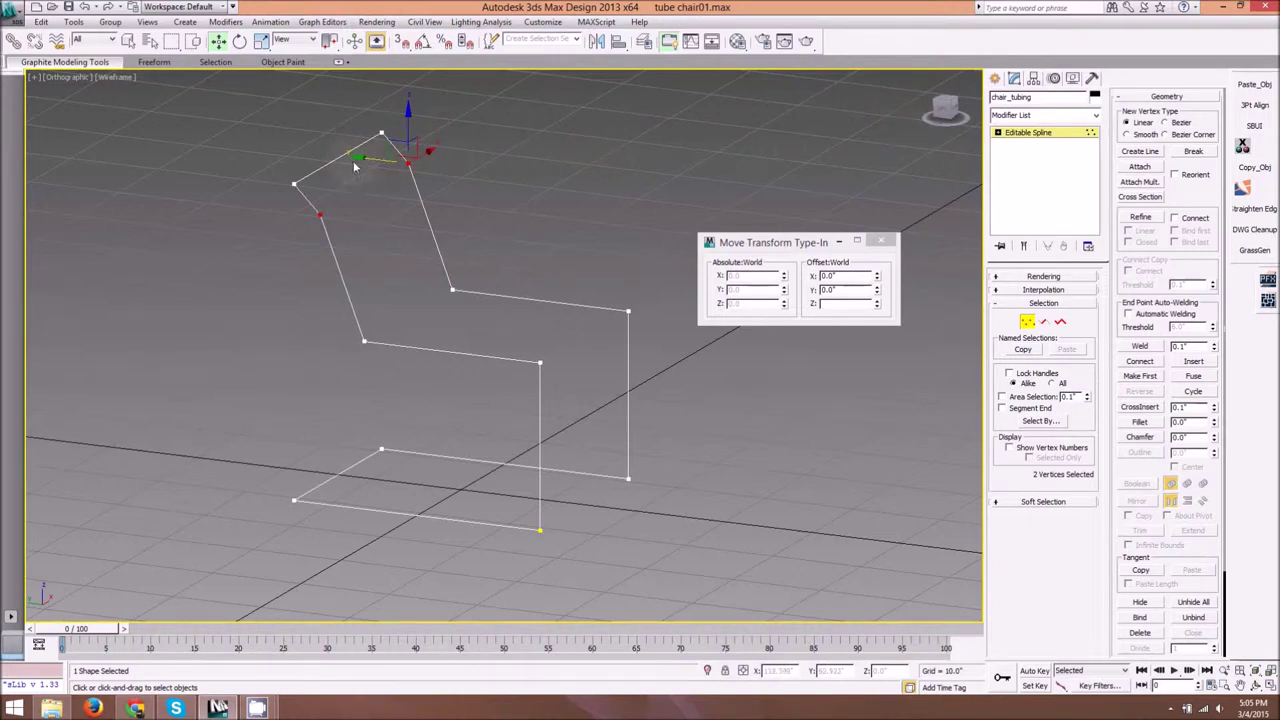
pyautogui.doubleClick(856, 290)
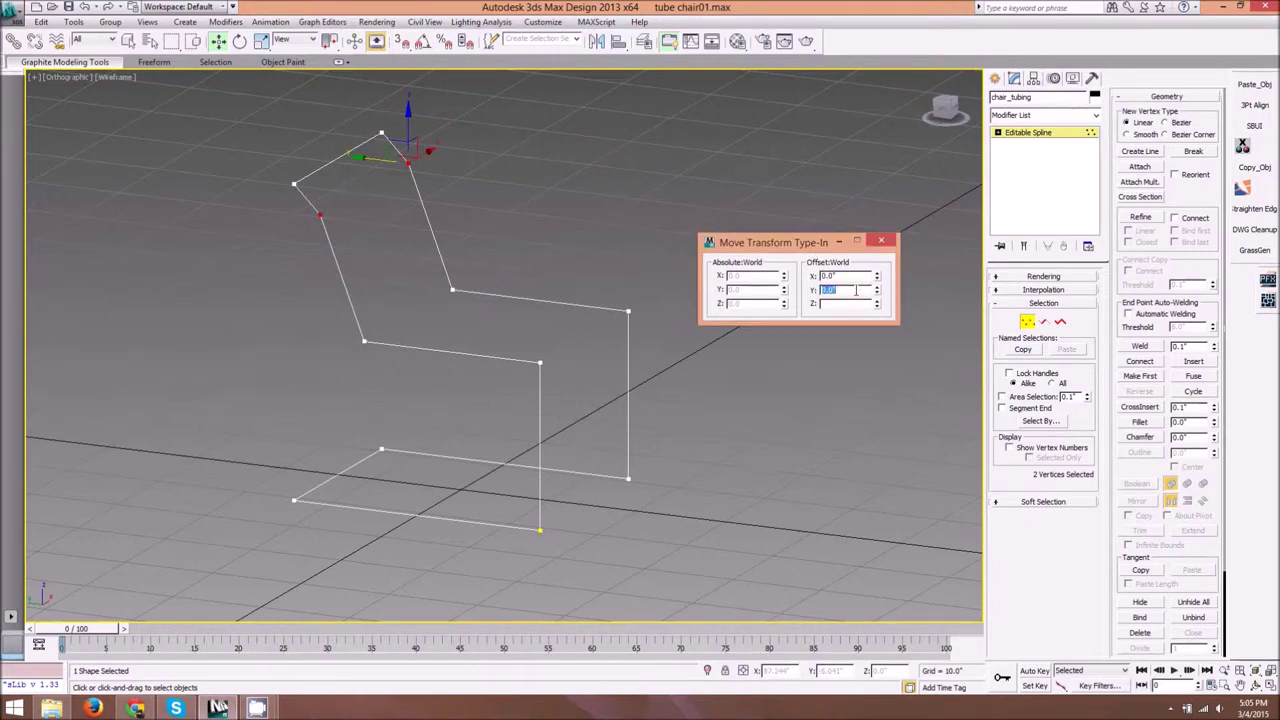
pyautogui.press('Return')
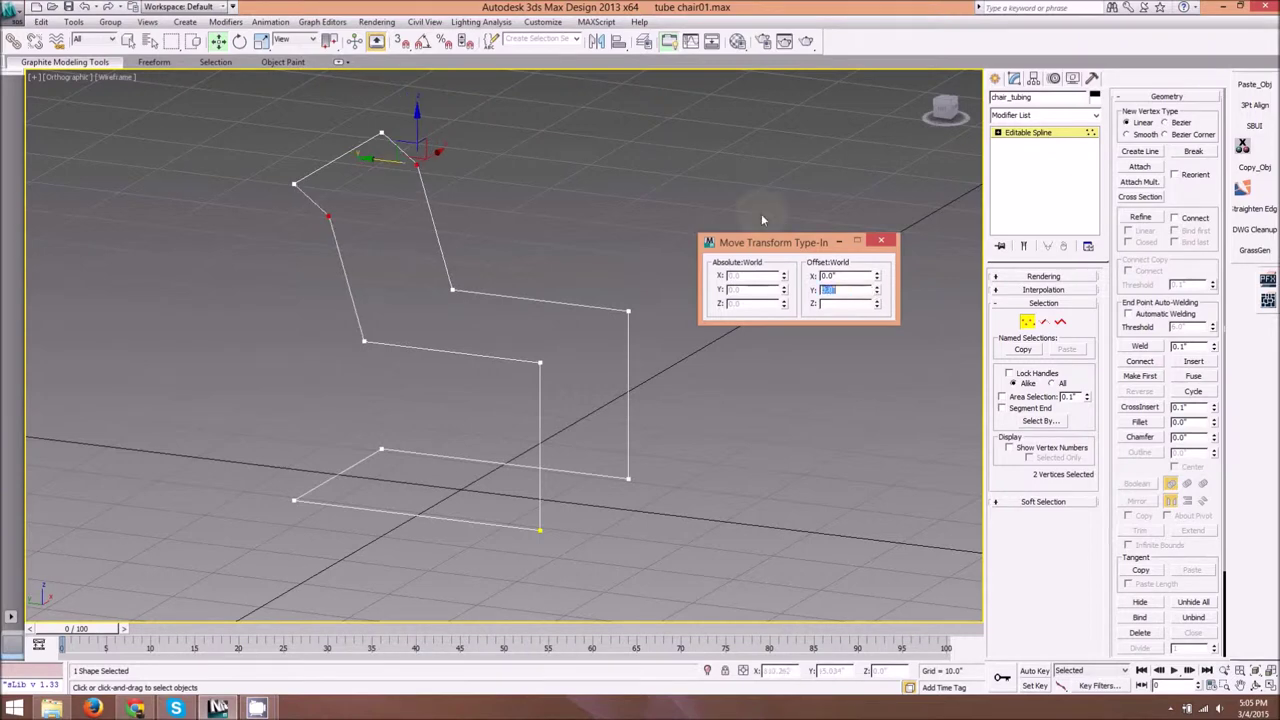
# Step: Try filleting all of the tubing spline's vertices at once, and undo the fillet
pyautogui.moveTo(395, 335)
pyautogui.keyDown('alt'); pyautogui.mouseDown(button='middle')
pyautogui.moveTo(430, 330)
pyautogui.moveTo(414, 323)
pyautogui.mouseUp(button='middle'); pyautogui.keyUp('alt')
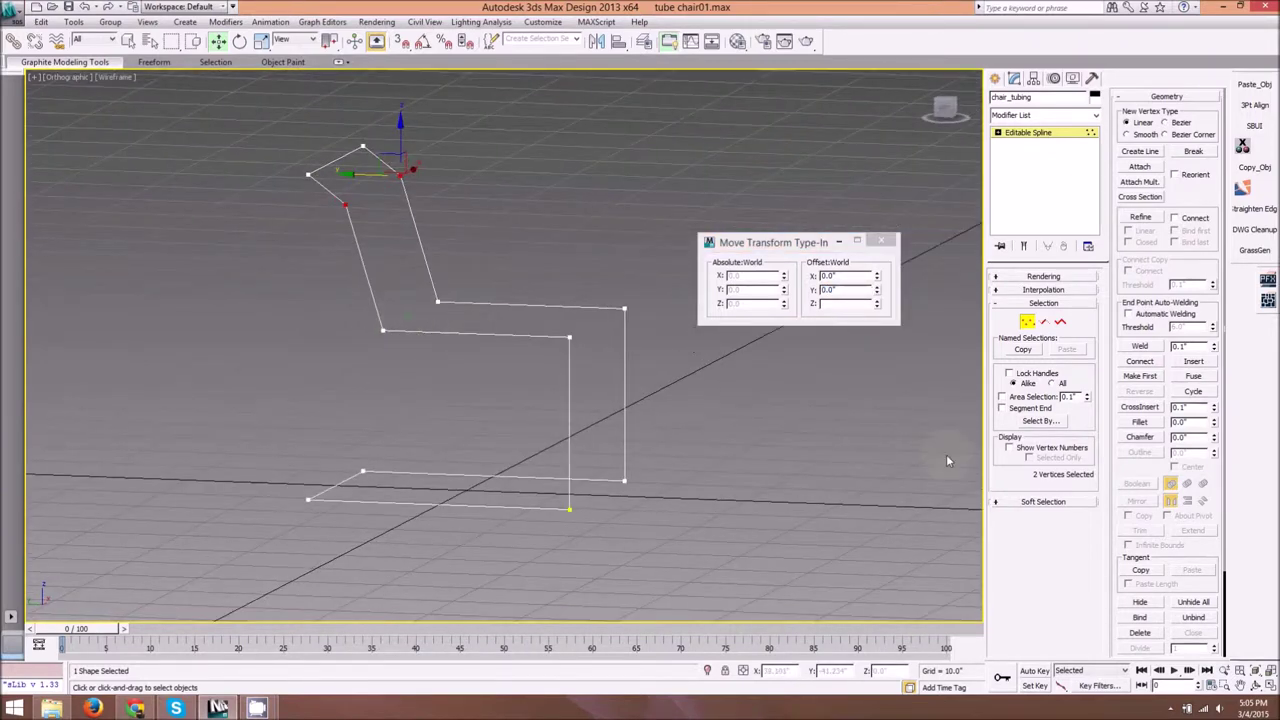
pyautogui.moveTo(604, 349); pyautogui.dragTo(534, 349, button='middle')
pyautogui.hotkey('ctrl', 'a')
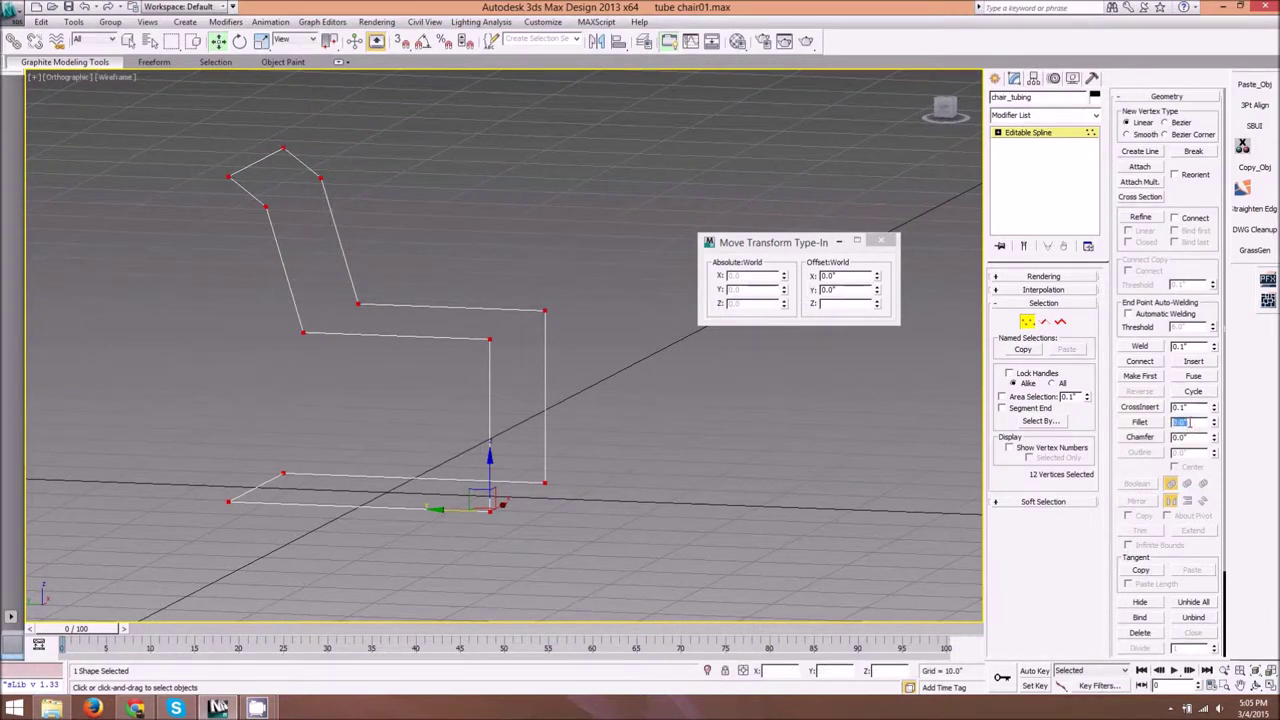
pyautogui.press('Return')
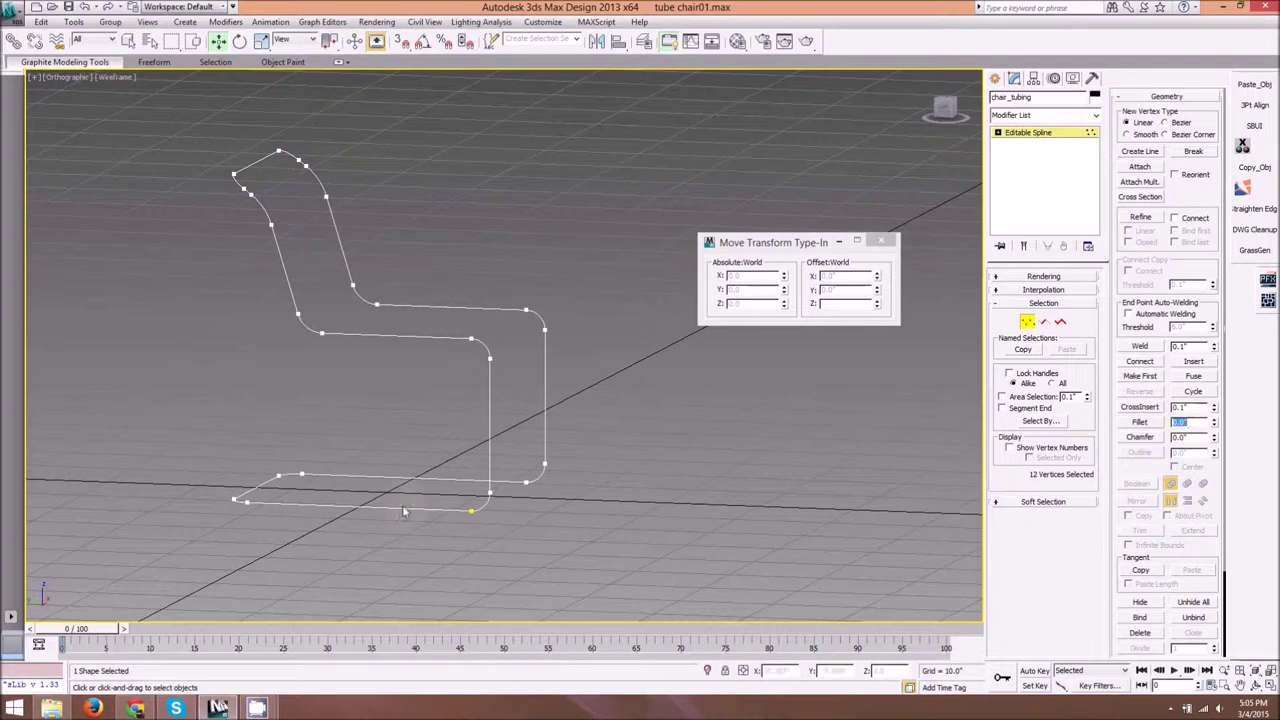
pyautogui.keyDown('alt'); pyautogui.moveTo(514, 420); pyautogui.dragTo(467, 420, button='middle'); pyautogui.keyUp('alt')
pyautogui.hotkey('shift', 'z')
pyautogui.hotkey('ctrl', 'z')
pyautogui.moveTo(455, 332); pyautogui.dragTo(505, 351, button='middle')
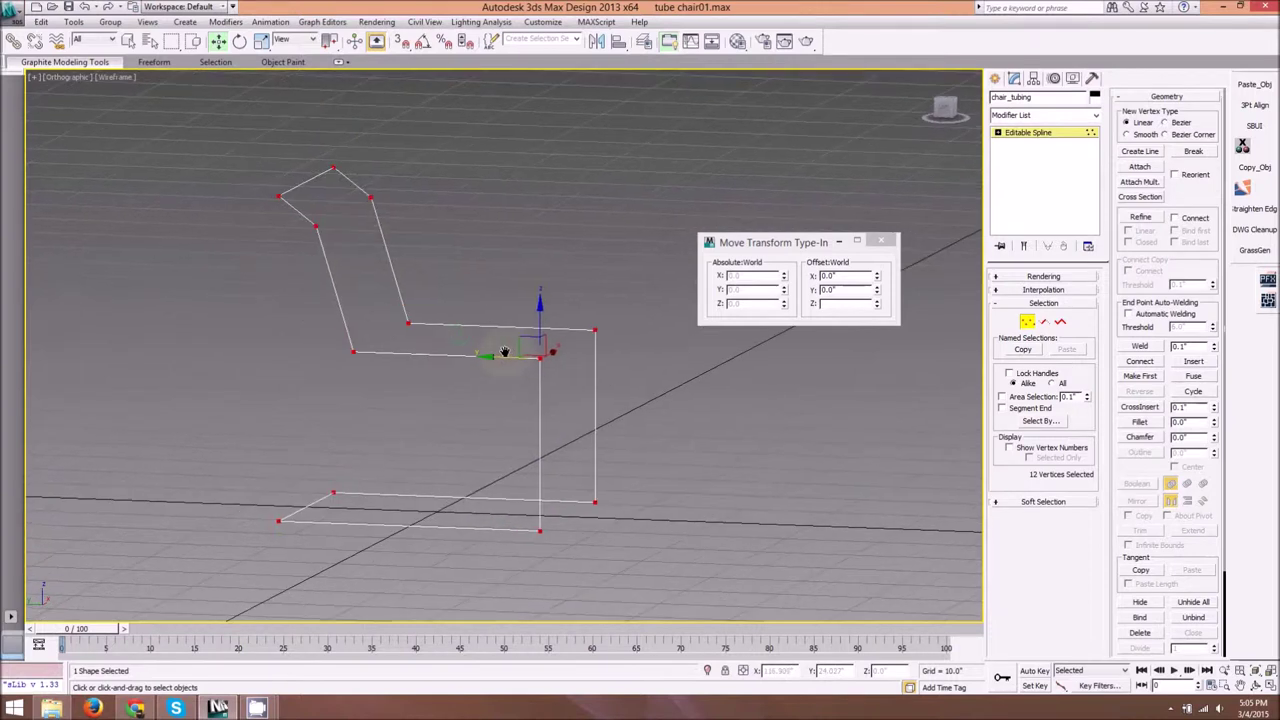
# Step: Select all vertices of the tubing spline again and fillet them by 2 inches
pyautogui.click(635, 173)
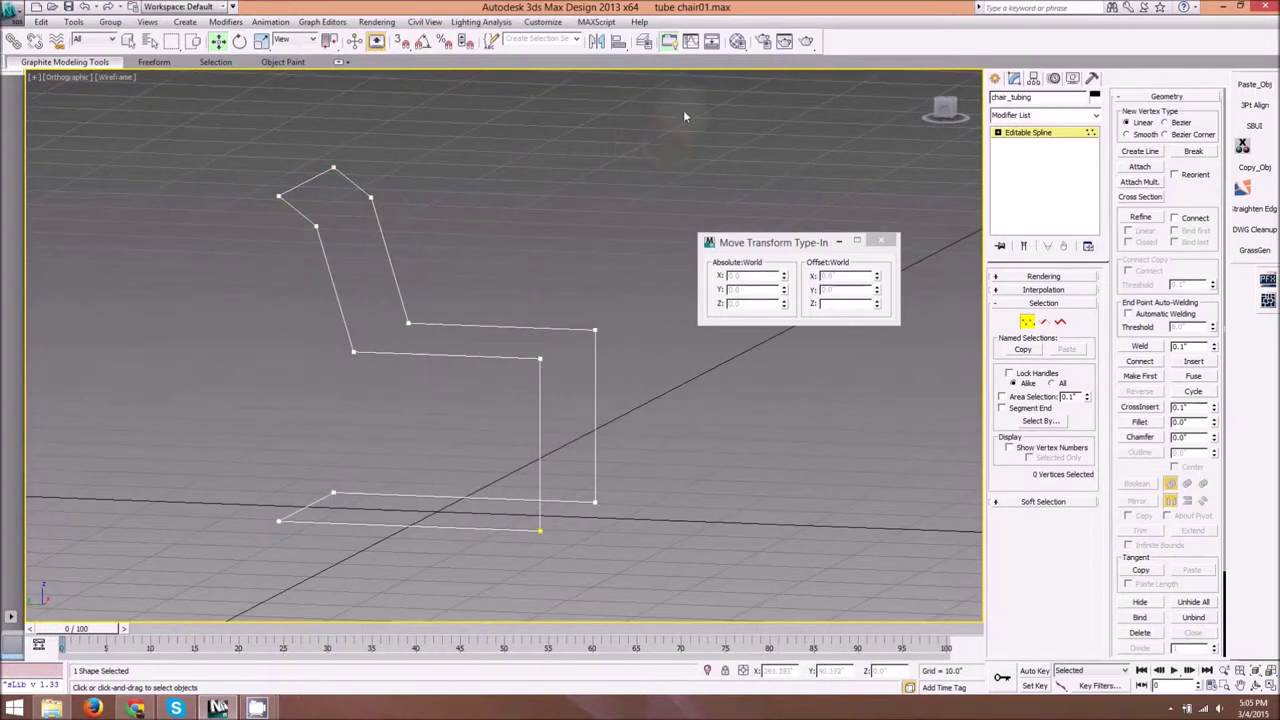
pyautogui.moveTo(683, 106); pyautogui.dragTo(254, 410)
pyautogui.moveTo(213, 538); pyautogui.dragTo(214, 567)
pyautogui.click(310, 406)
pyautogui.moveTo(307, 410); pyautogui.dragTo(347, 416, button='middle')
pyautogui.hotkey('ctrl', 'a')
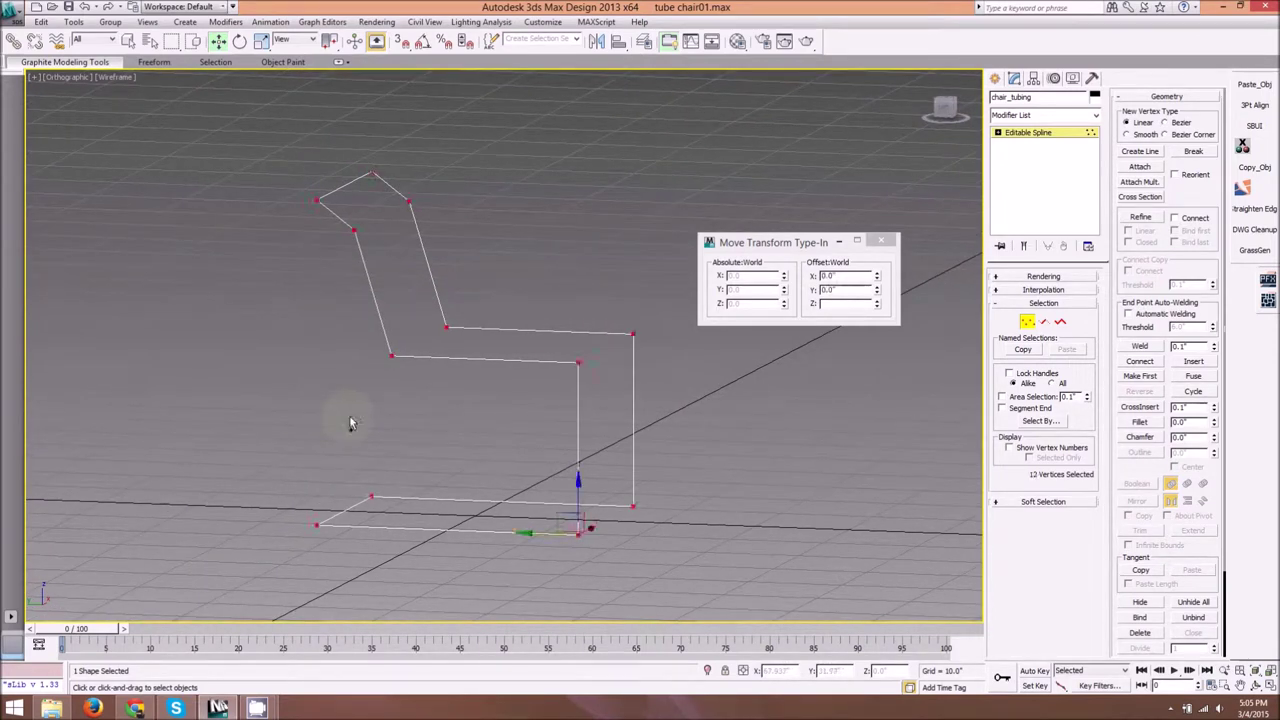
pyautogui.moveTo(509, 390); pyautogui.dragTo(535, 347, button='middle')
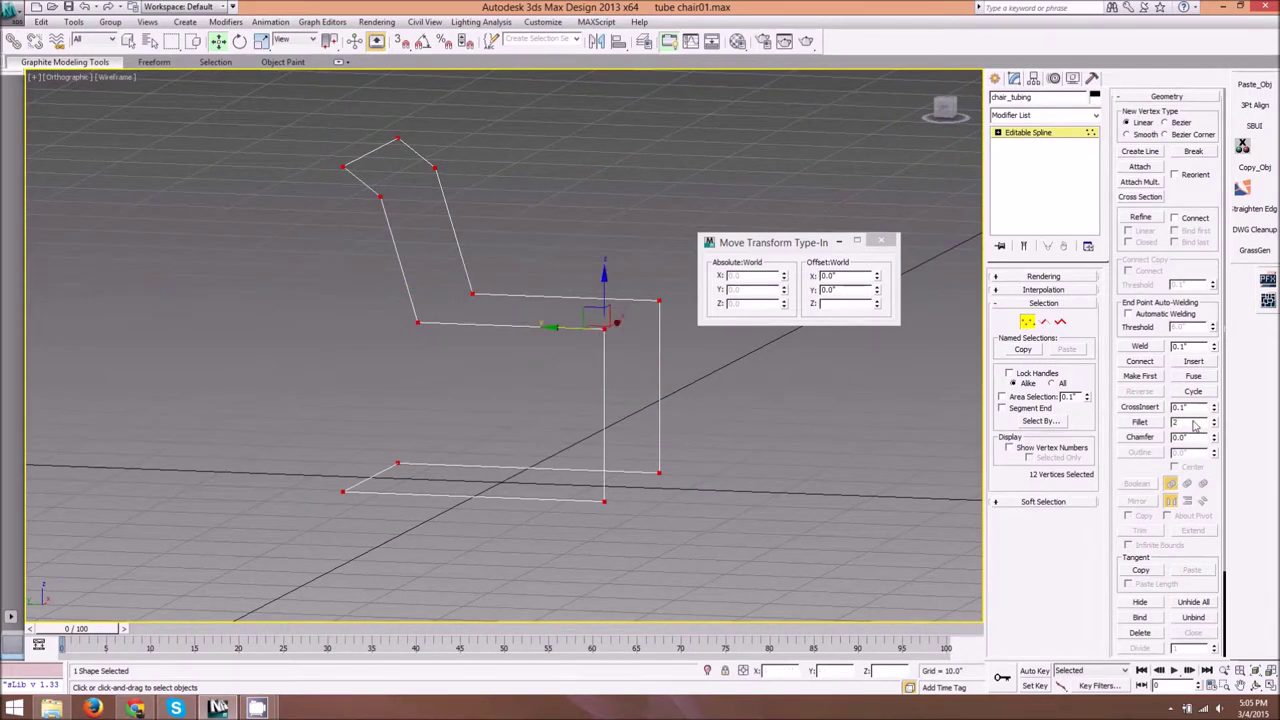
pyautogui.click(1194, 425)
pyautogui.write('2')
pyautogui.press('Return')
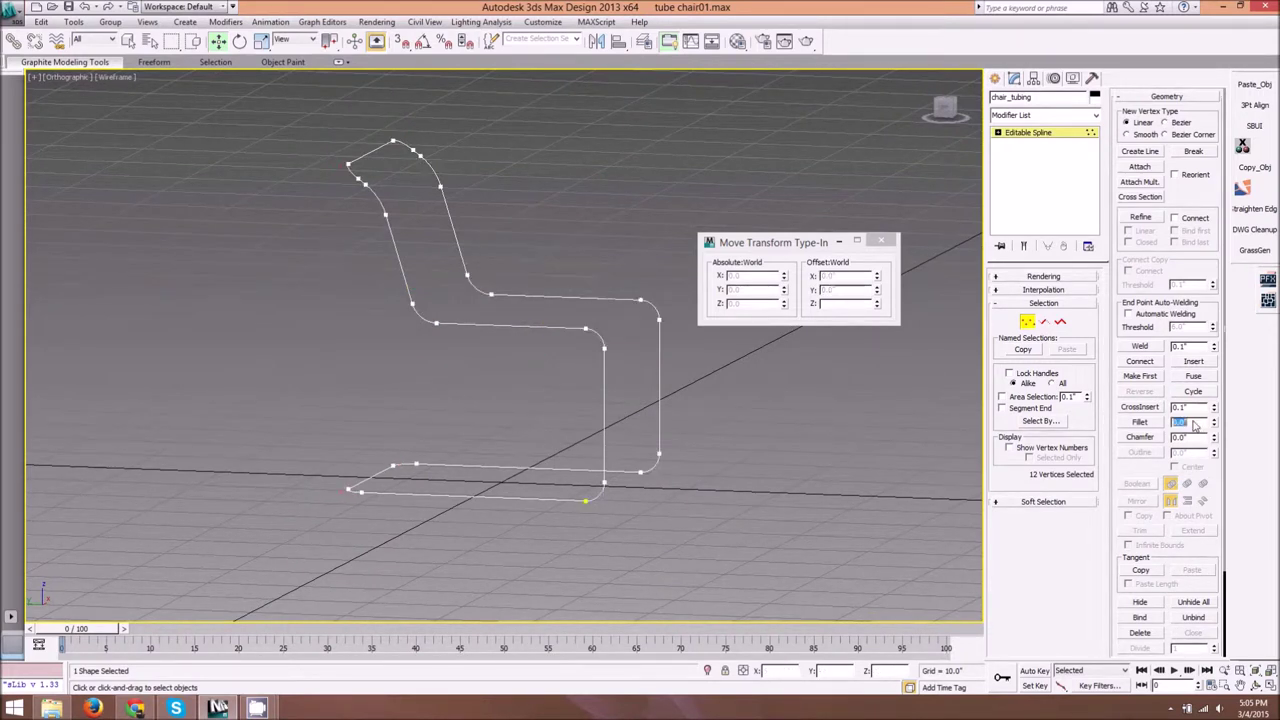
# Step: Leave vertex editing and enable the spline's thickness in both the renderer and the viewport
pyautogui.click(1030, 322)
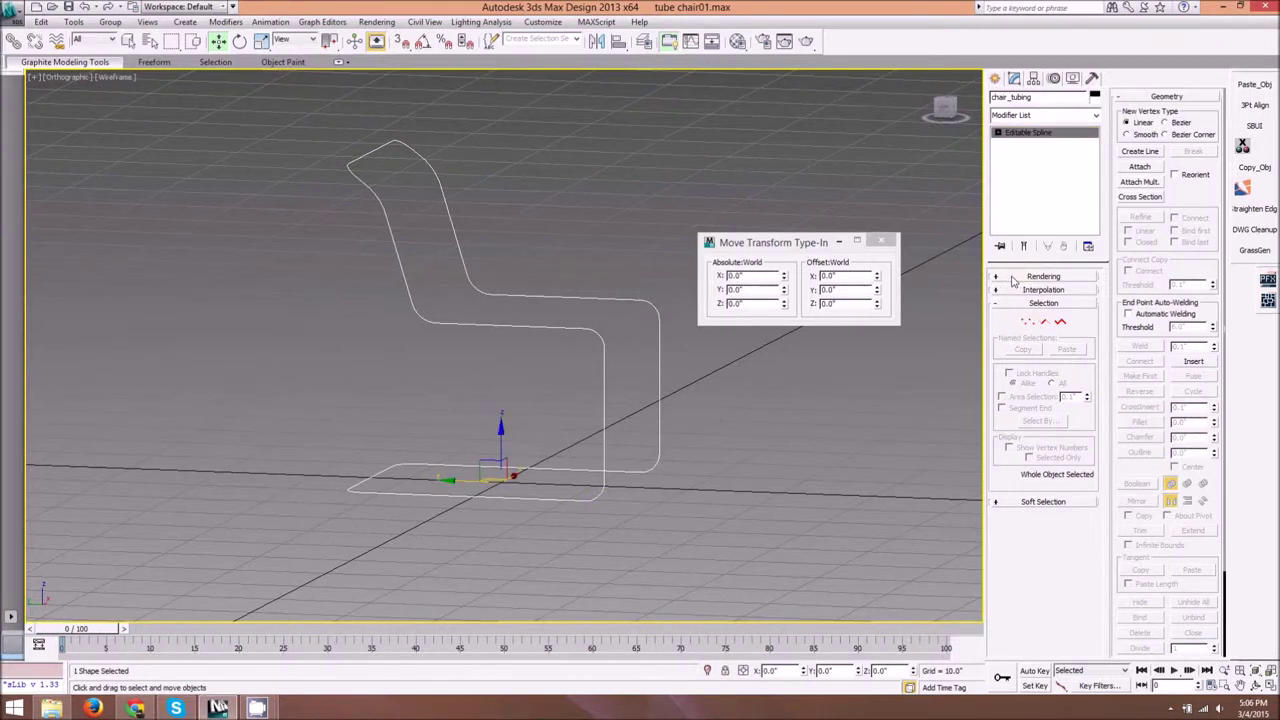
pyautogui.click(1040, 276)
pyautogui.click(997, 289)
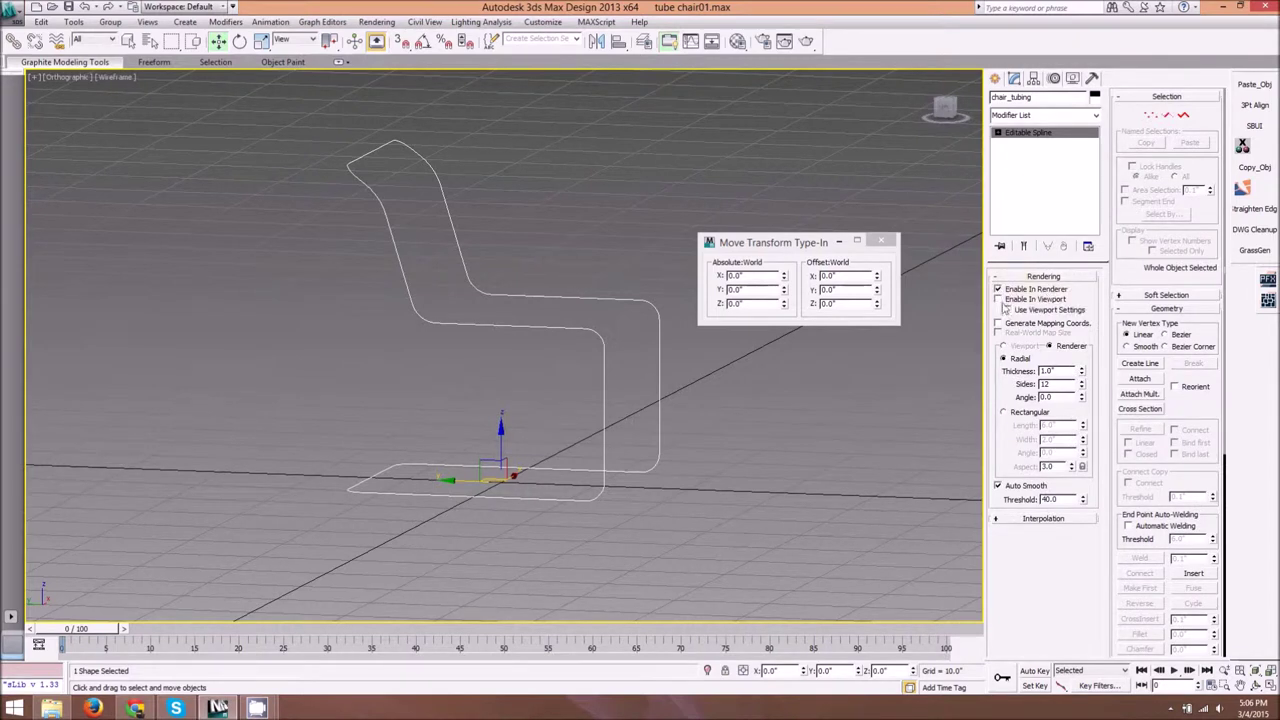
pyautogui.click(997, 299)
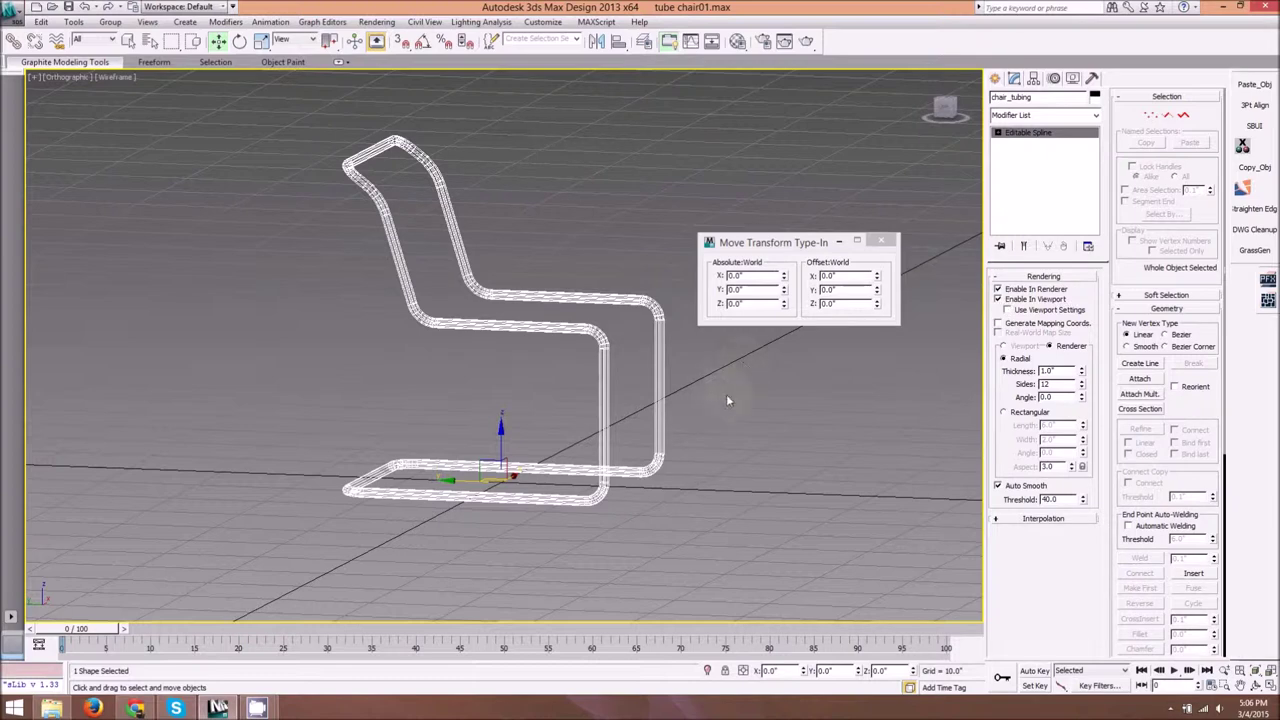
# Step: Switch the viewport from wireframe to shaded display and close the Move Transform Type-In dialog
pyautogui.keyDown('alt'); pyautogui.moveTo(727, 396); pyautogui.dragTo(674, 402, button='middle'); pyautogui.keyUp('alt')
pyautogui.press('F3')
pyautogui.moveTo(550, 333); pyautogui.dragTo(551, 400, button='middle')
pyautogui.scroll(4, 592, 362)
pyautogui.scroll(-3, 634, 414)
pyautogui.moveTo(636, 412); pyautogui.dragTo(595, 352, button='middle')
pyautogui.scroll(-3, 570, 348)
pyautogui.click(881, 242)
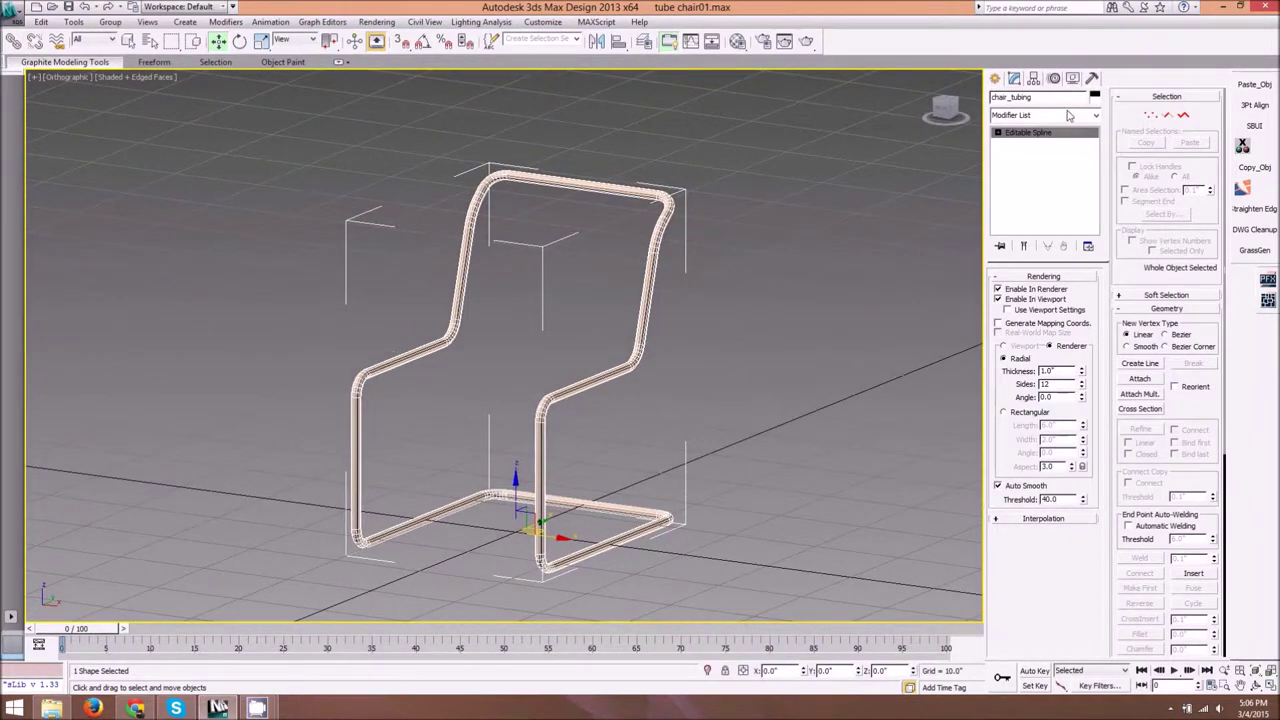
# Step: Add an Edit Poly modifier to chair_tubing and enter polygon editing
pyautogui.click(1070, 116)
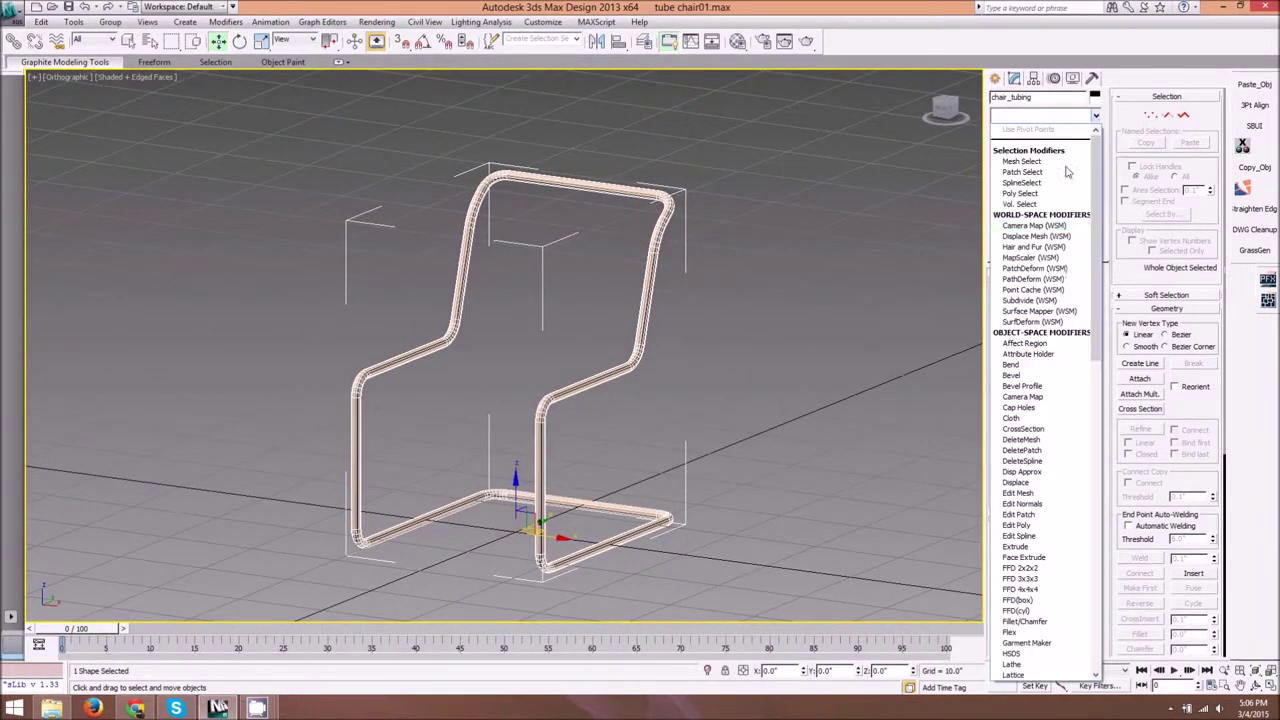
pyautogui.click(1019, 88)
pyautogui.click(1022, 115)
pyautogui.click(1025, 526)
pyautogui.click(1058, 381)
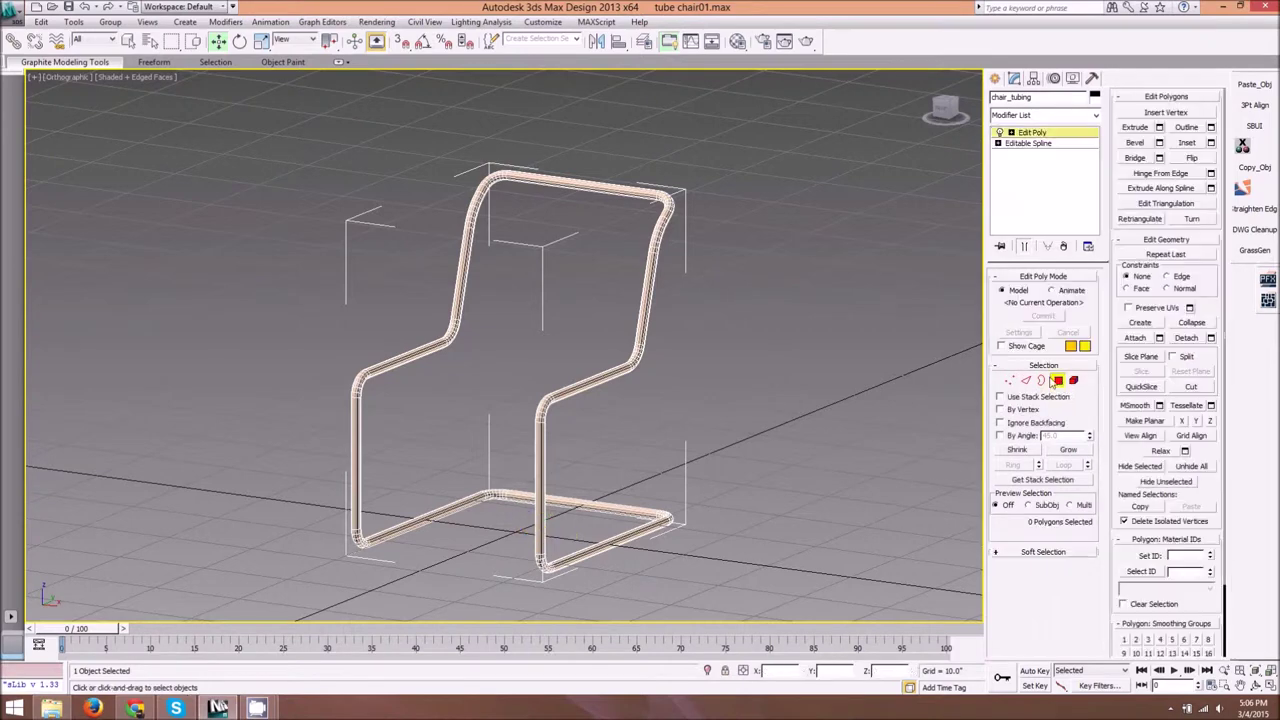
# Step: In the Right view, select the polygons of both straight backrest tubes and the first two bend segments above them, with selected faces shaded
pyautogui.click(943, 110)
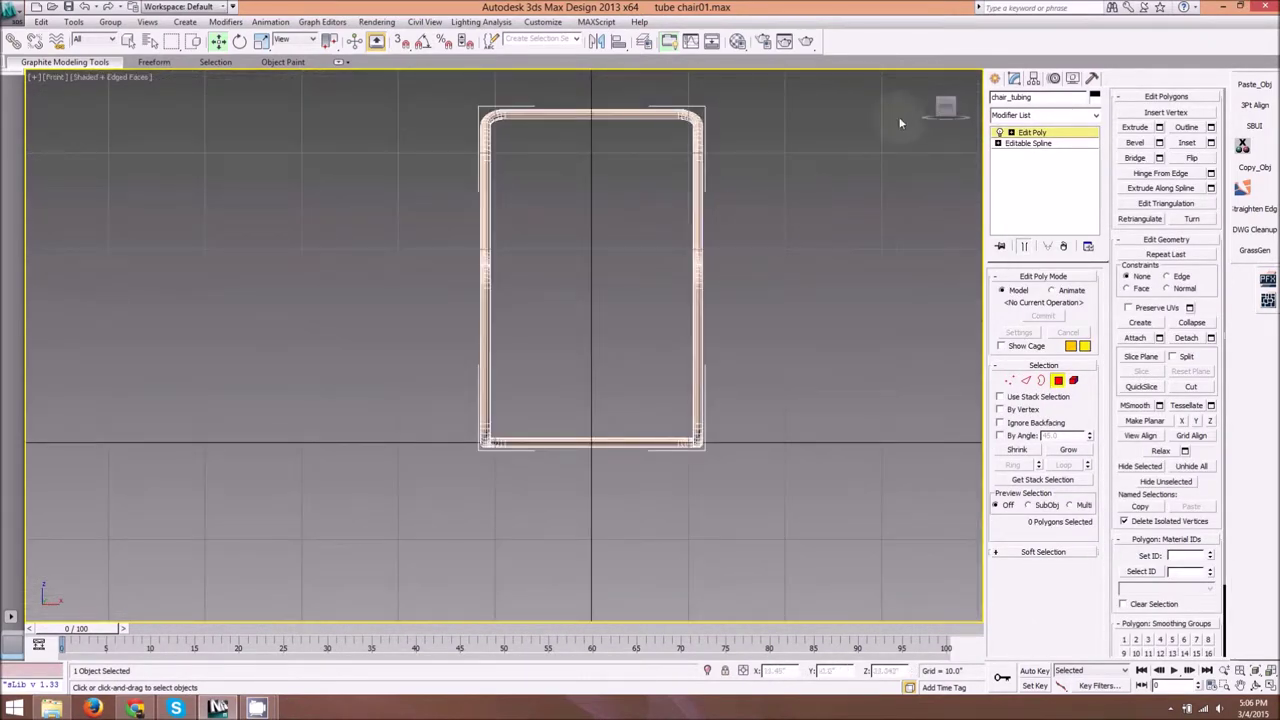
pyautogui.click(958, 110)
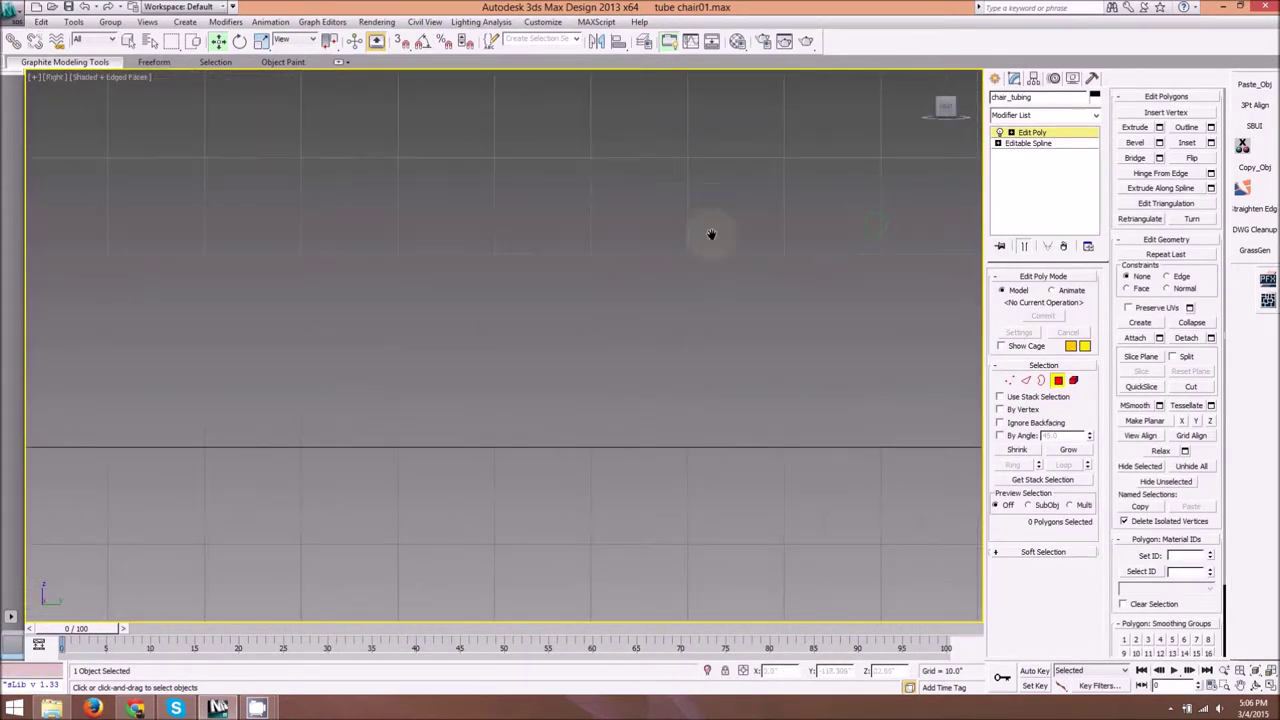
pyautogui.moveTo(743, 274); pyautogui.dragTo(620, 283, button='middle')
pyautogui.scroll(10, 686, 237)
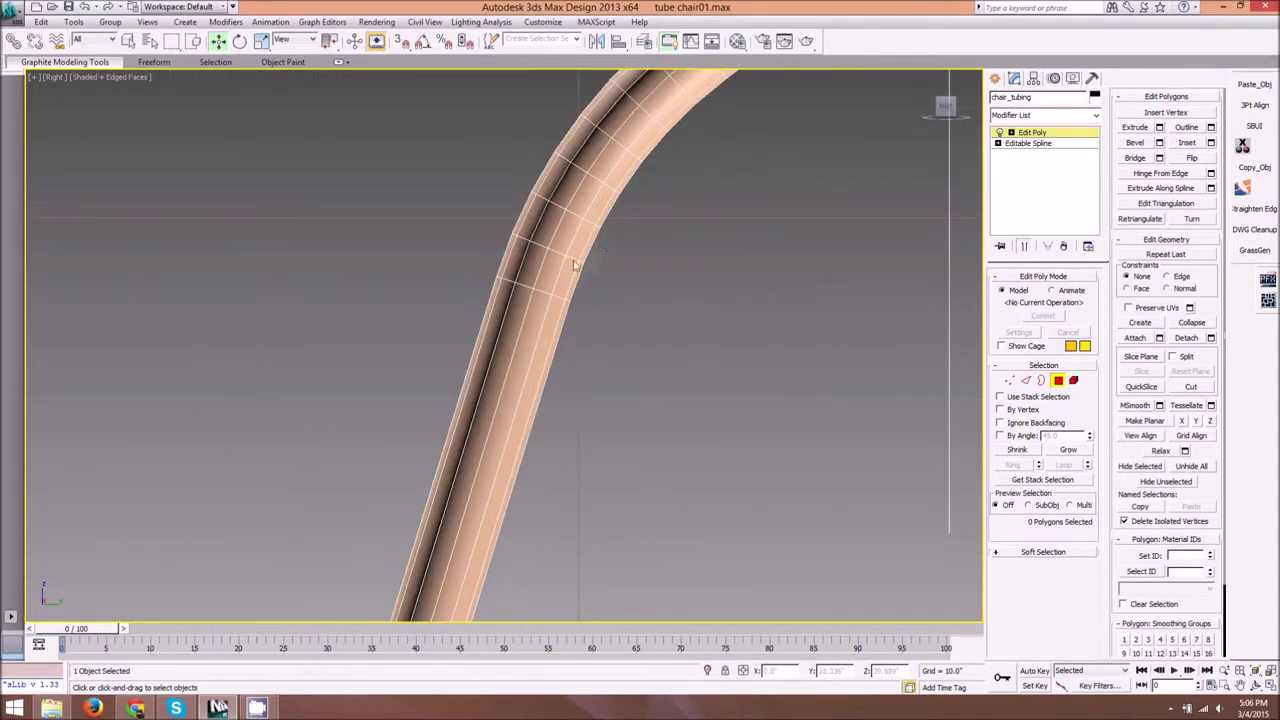
pyautogui.moveTo(575, 265); pyautogui.dragTo(367, 361)
pyautogui.press('F2')
pyautogui.keyDown('ctrl'); pyautogui.moveTo(481, 219); pyautogui.dragTo(557, 260); pyautogui.keyUp('ctrl')
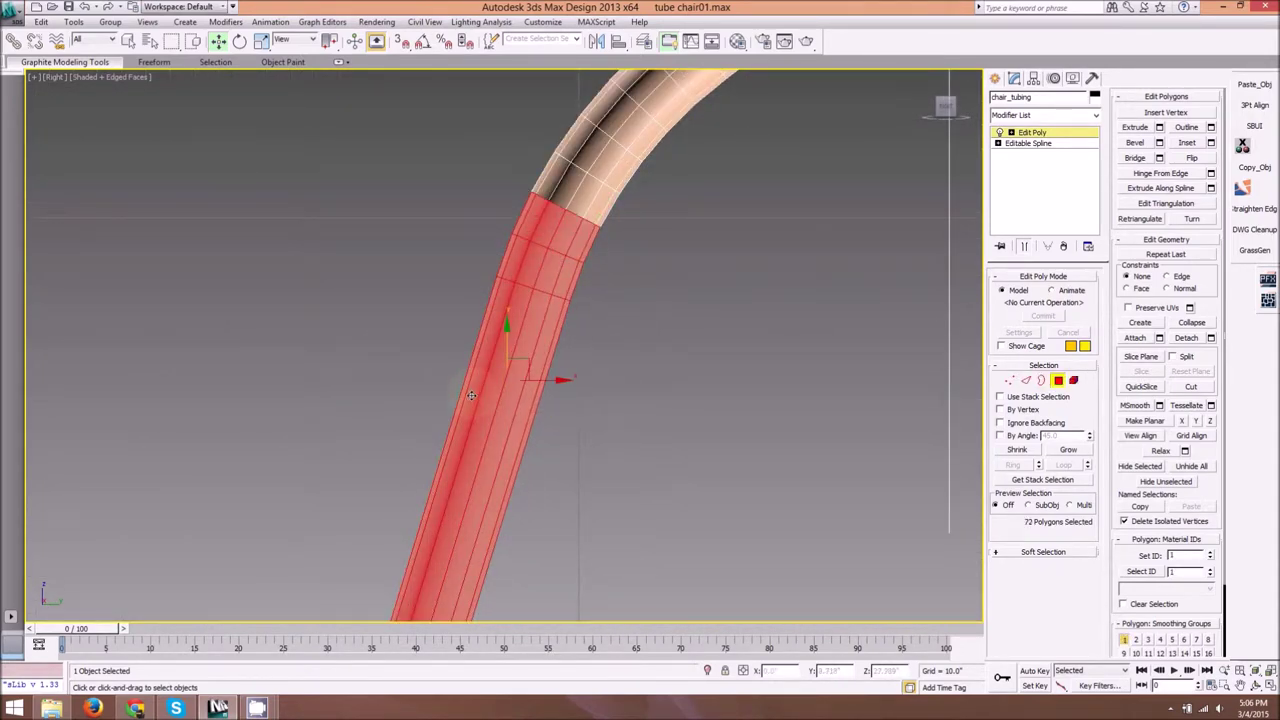
# Step: Examine the extent of the polygon selection along both backrest tubes
pyautogui.scroll(-3, 471, 440)
pyautogui.moveTo(471, 493); pyautogui.dragTo(553, 149, button='middle')
pyautogui.scroll(-3, 588, 297)
pyautogui.moveTo(588, 297); pyautogui.dragTo(583, 348, button='middle')
pyautogui.scroll(2, 592, 215)
pyautogui.moveTo(592, 215); pyautogui.dragTo(594, 254, button='middle')
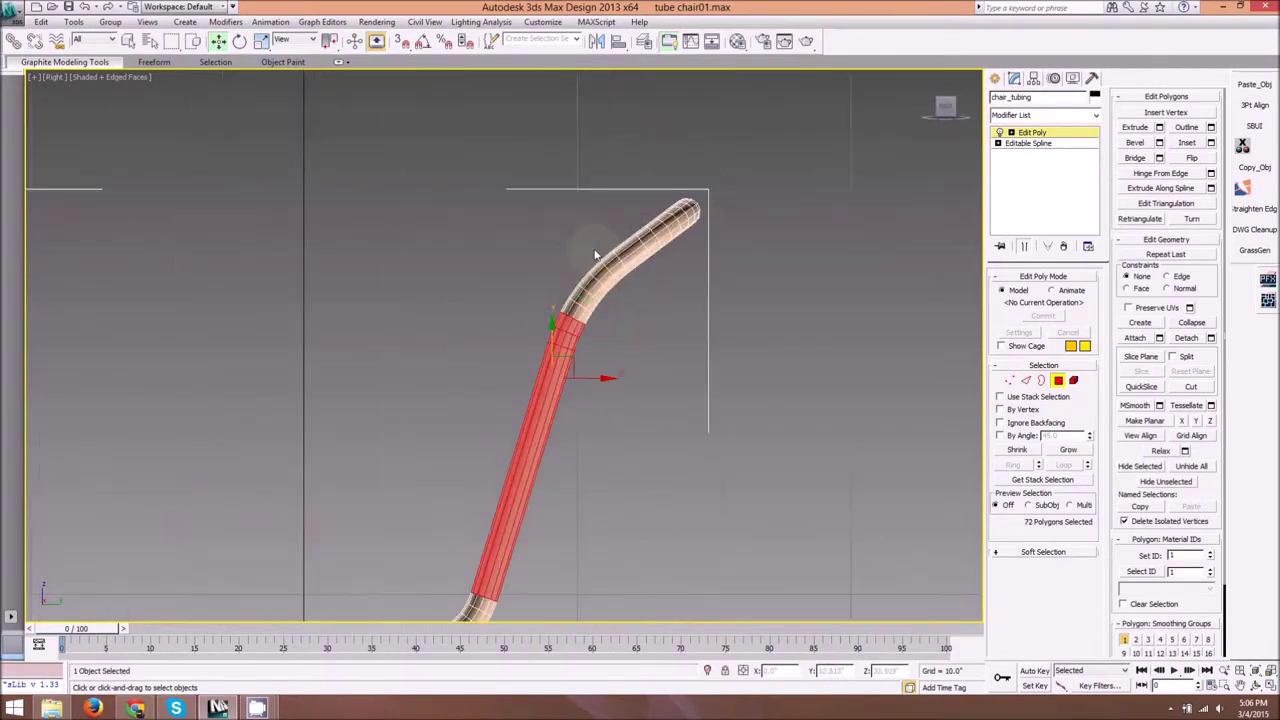
pyautogui.scroll(1, 598, 256)
pyautogui.scroll(-2, 592, 318)
pyautogui.keyDown('alt'); pyautogui.moveTo(591, 318); pyautogui.dragTo(569, 425, button='middle'); pyautogui.keyUp('alt')
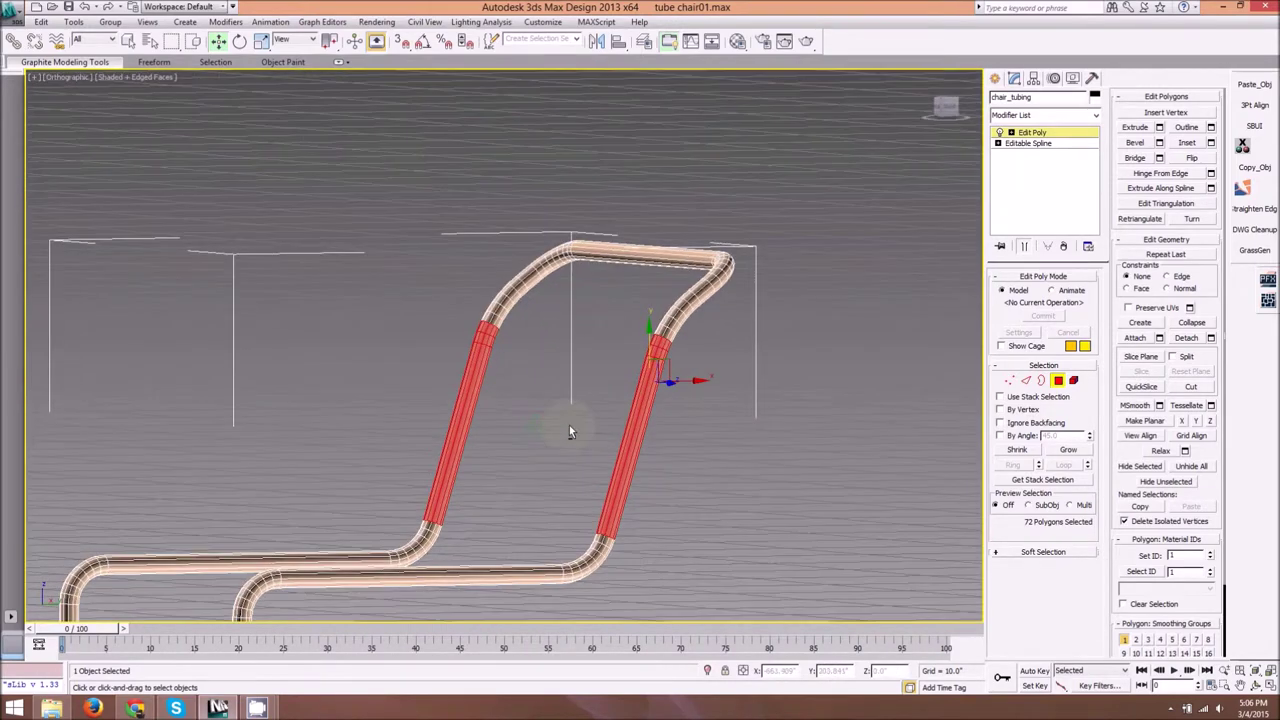
# Step: Add the polygons of both straight seat tubes to the selected backrest polygons
pyautogui.hotkey('shift', 'z')
pyautogui.moveTo(437, 489); pyautogui.dragTo(556, 316, button='middle')
pyautogui.keyDown('ctrl'); pyautogui.moveTo(549, 351); pyautogui.dragTo(266, 457); pyautogui.keyUp('ctrl')
pyautogui.keyDown('alt'); pyautogui.moveTo(462, 365); pyautogui.dragTo(430, 380, button='middle'); pyautogui.keyUp('alt')
pyautogui.keyDown('alt'); pyautogui.moveTo(612, 400); pyautogui.dragTo(701, 334, button='middle'); pyautogui.keyUp('alt')
pyautogui.scroll(-5, 664, 394)
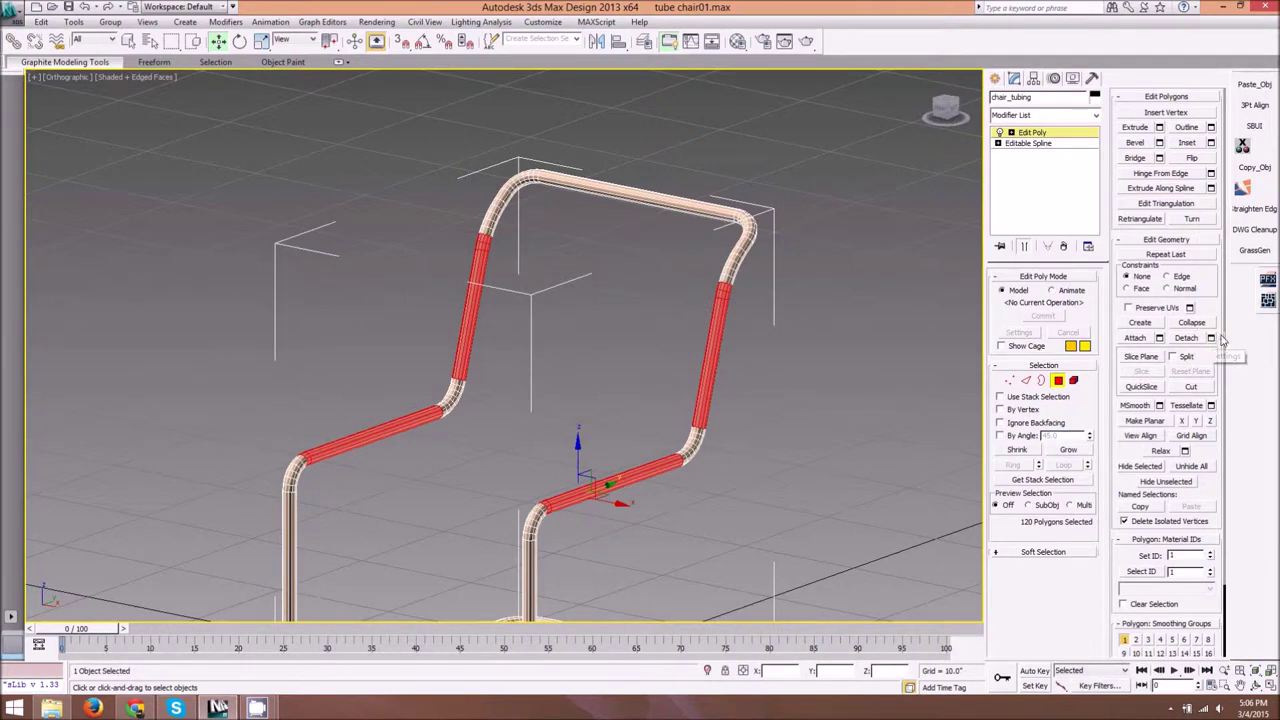
# Step: Detach the selected polygons as a clone named fabric and leave polygon editing
pyautogui.click(1211, 339)
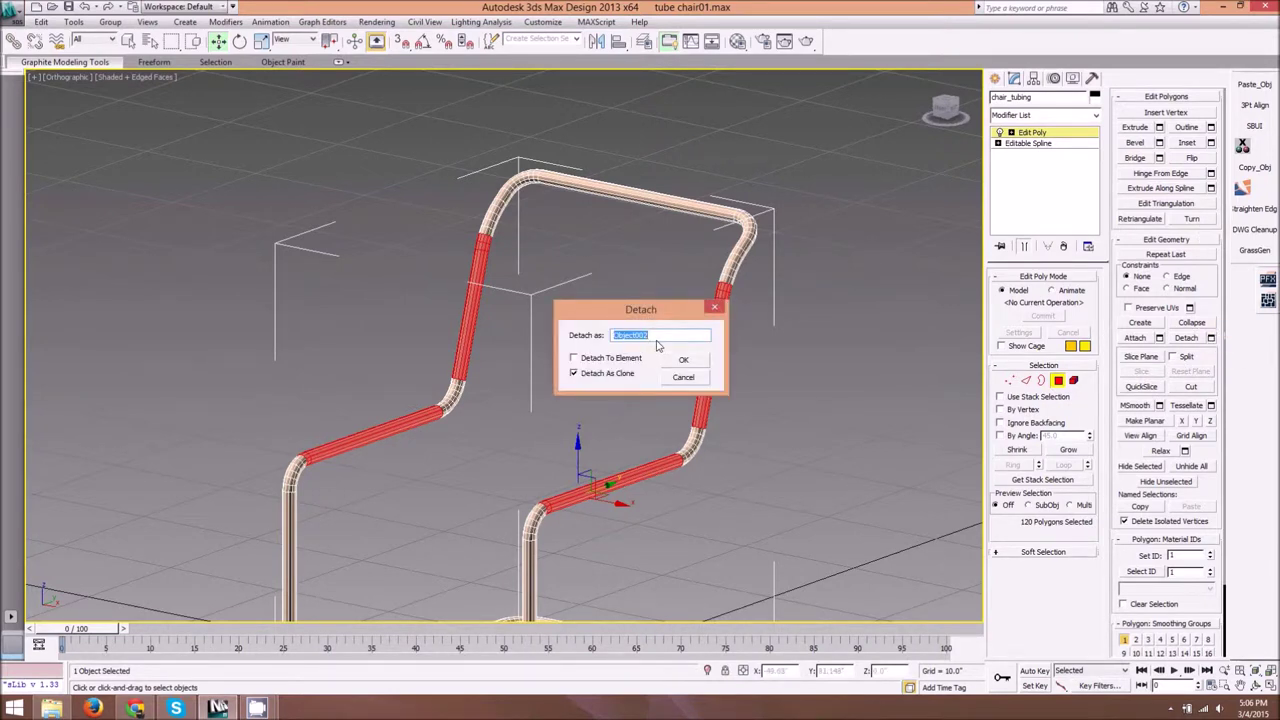
pyautogui.write('fabric')
pyautogui.click(670, 362)
pyautogui.click(1058, 381)
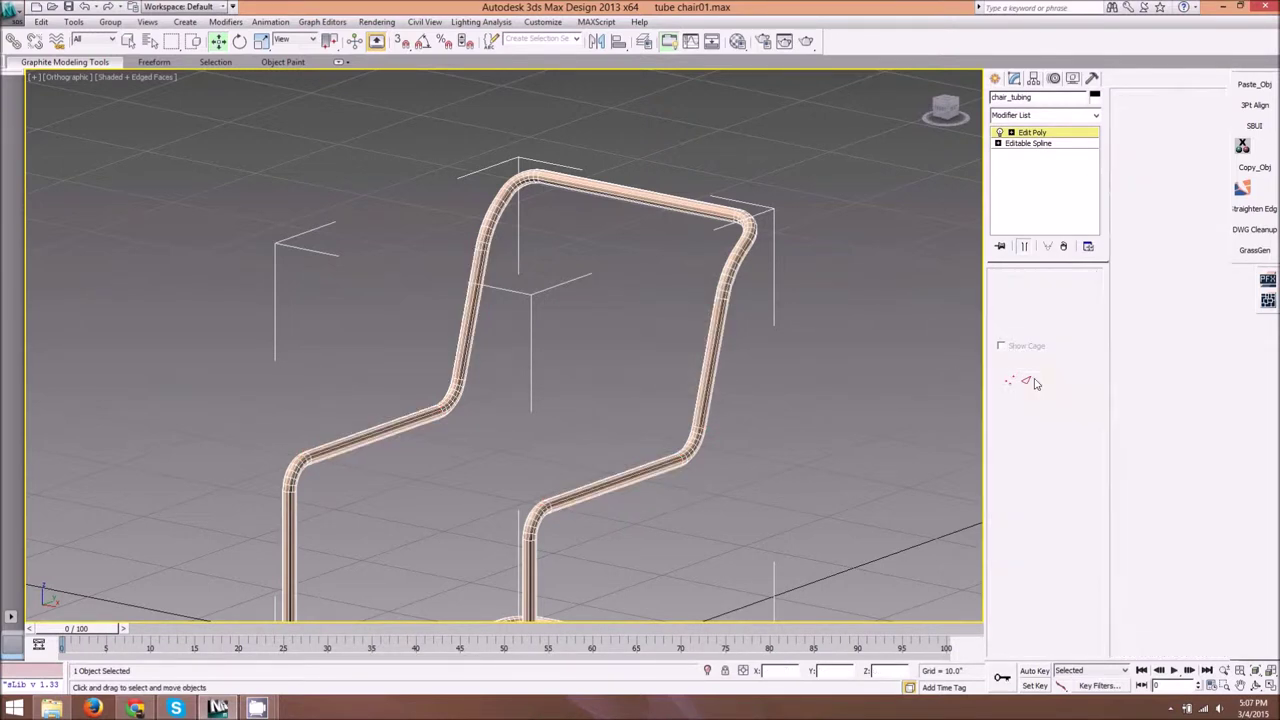
# Step: Select the detached fabric object instead of the chair tubing
pyautogui.moveTo(723, 325); pyautogui.dragTo(683, 322, button='middle')
pyautogui.click(678, 323)
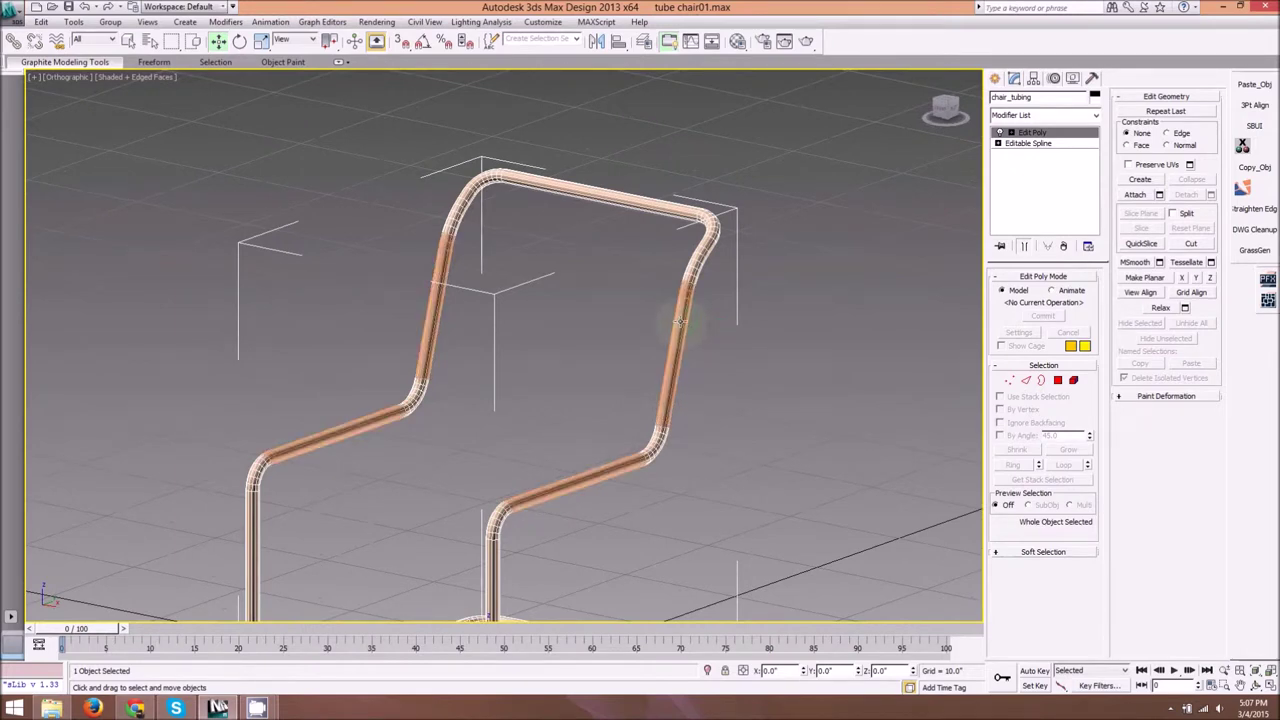
pyautogui.click(681, 320)
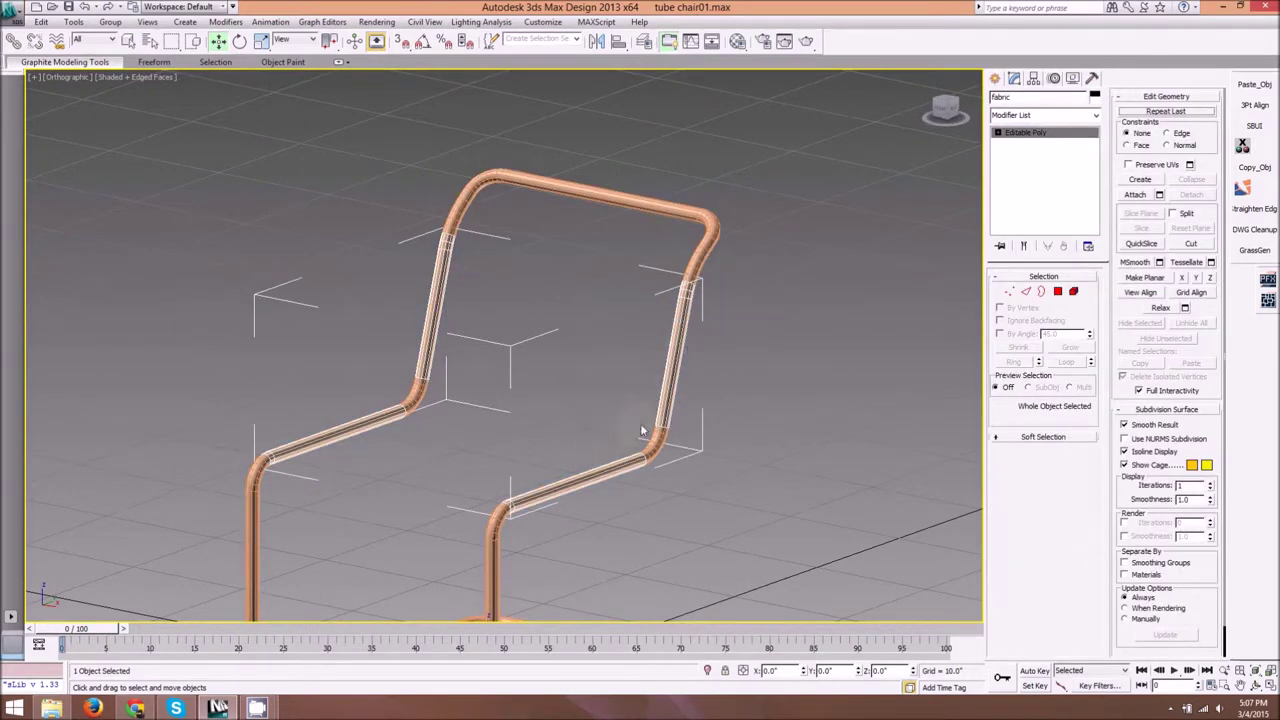
pyautogui.scroll(-5, 643, 397)
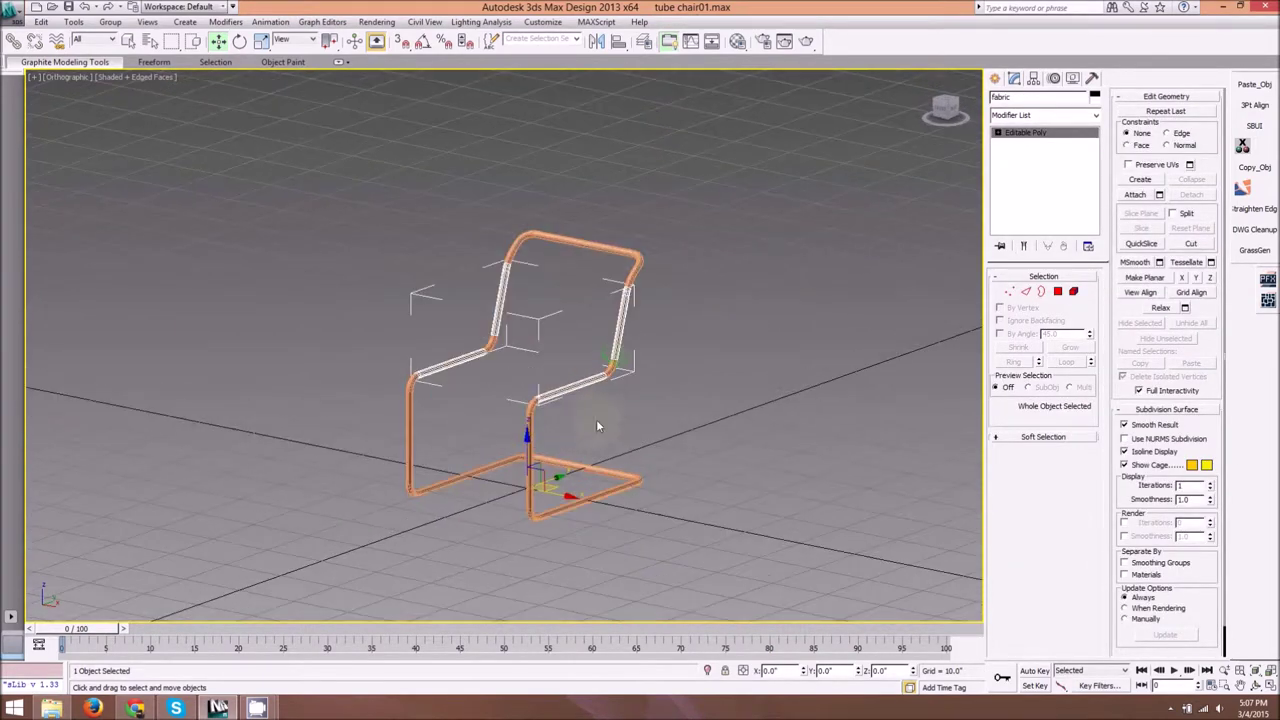
pyautogui.moveTo(565, 497); pyautogui.dragTo(603, 474)
pyautogui.rightClick(603, 474)
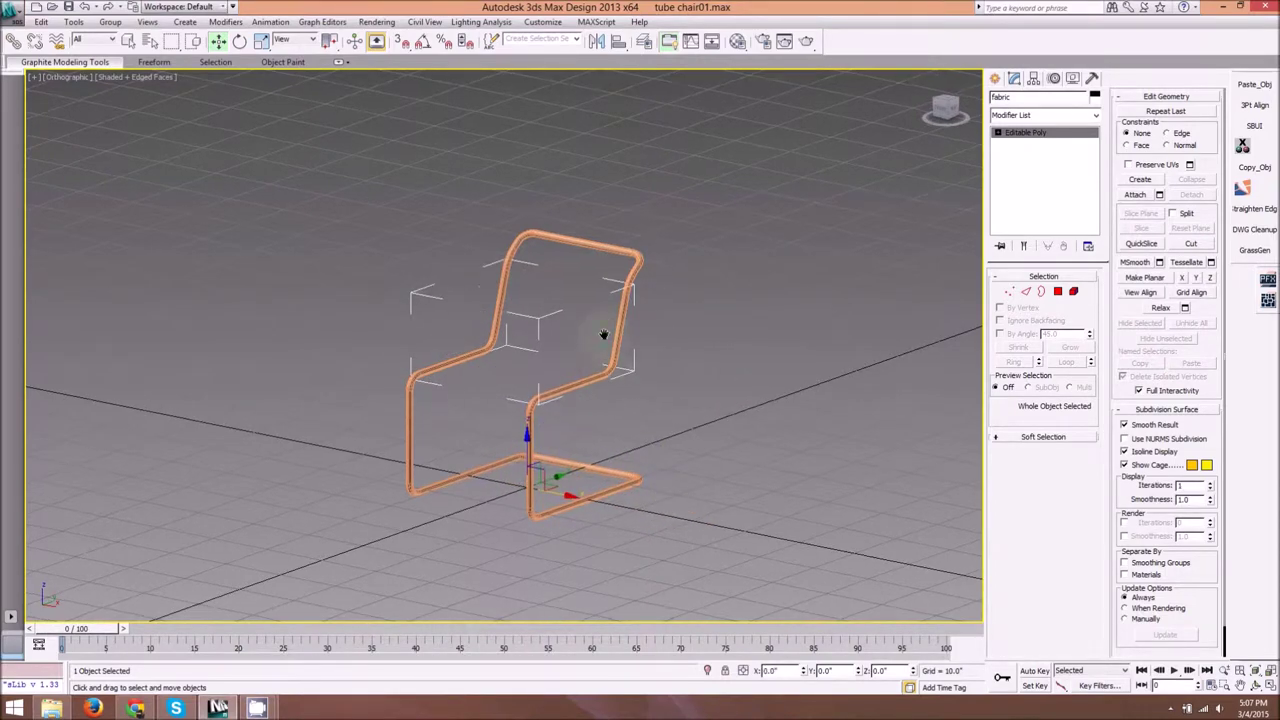
# Step: Set the fabric object's color to bright green from the 3ds Max palette
pyautogui.scroll(5, 603, 330)
pyautogui.keyDown('alt'); pyautogui.moveTo(603, 329); pyautogui.dragTo(566, 349, button='middle'); pyautogui.keyUp('alt')
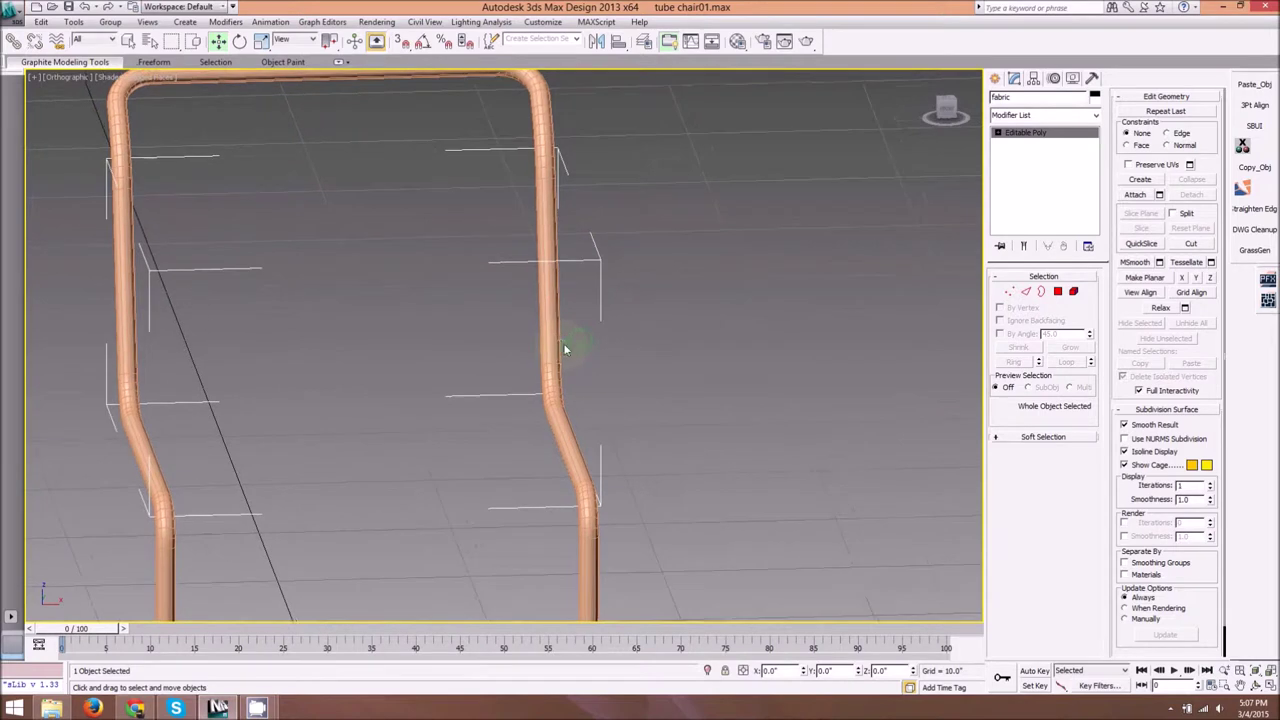
pyautogui.scroll(-3, 563, 343)
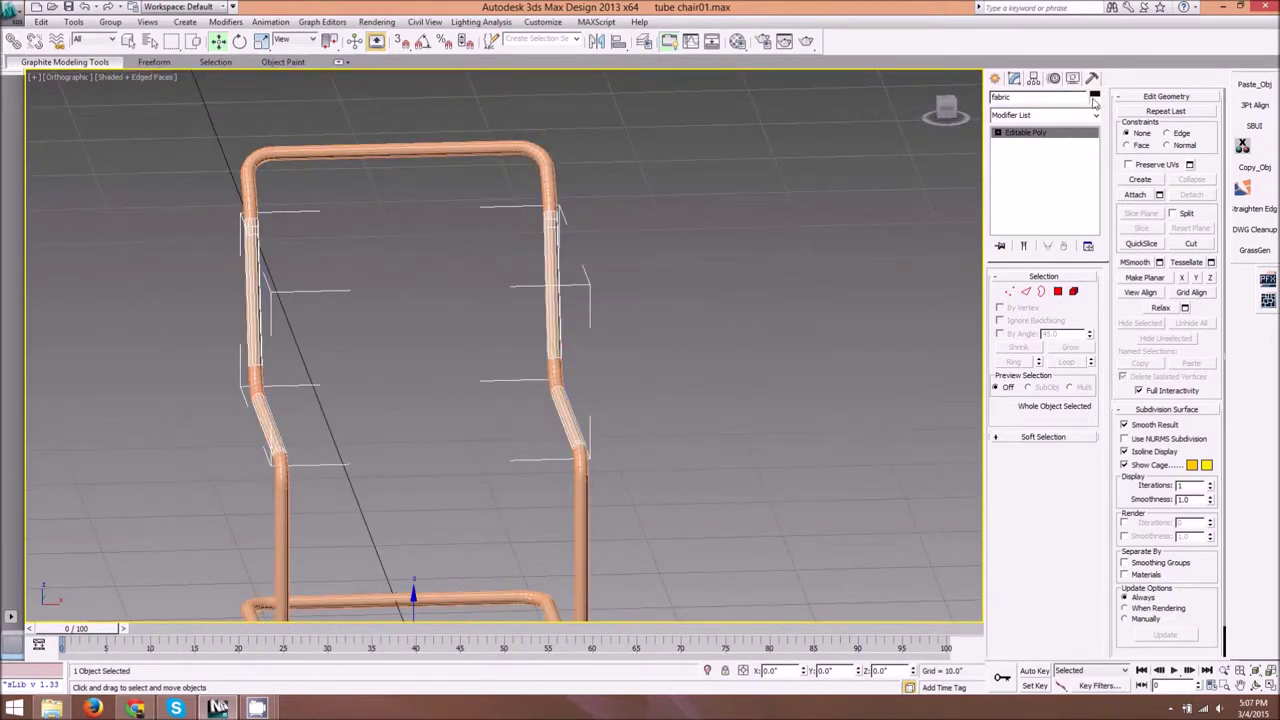
pyautogui.click(1094, 96)
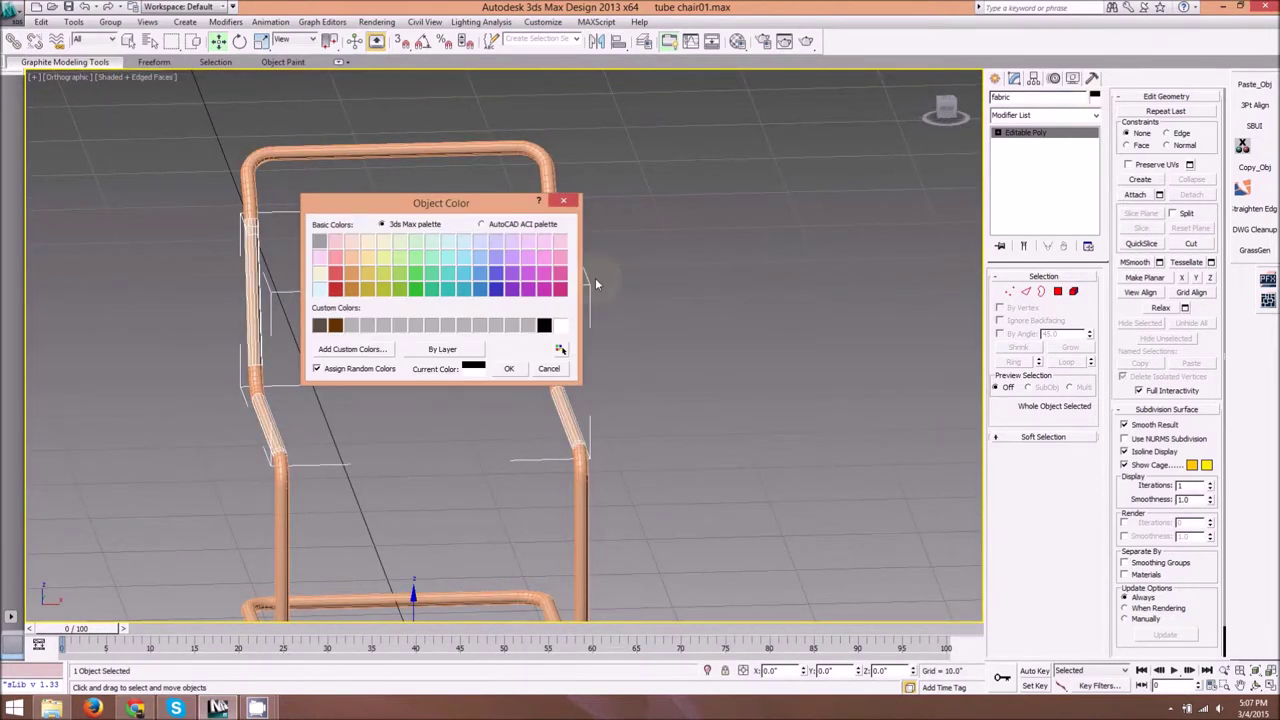
pyautogui.click(420, 290)
pyautogui.click(509, 368)
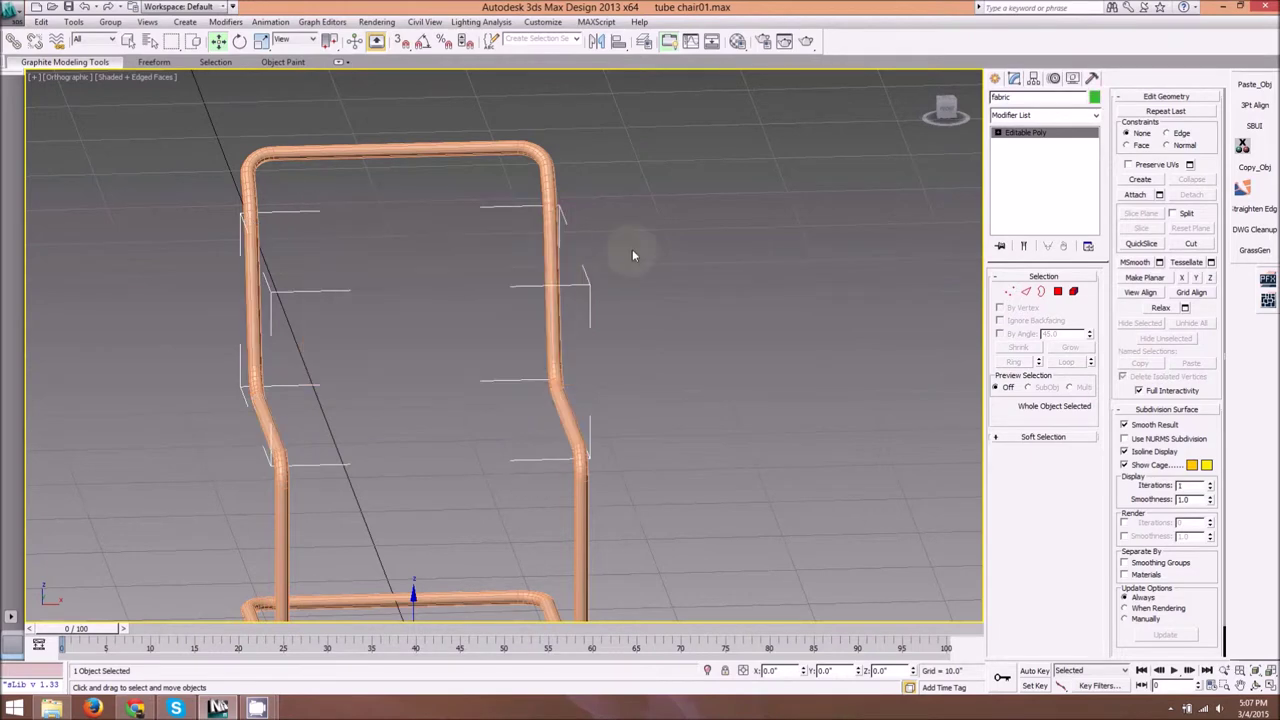
# Step: Hide all unselected objects, leaving only the fabric object displayed
pyautogui.keyDown('alt'); pyautogui.moveTo(632, 249); pyautogui.dragTo(614, 334, button='middle'); pyautogui.keyUp('alt')
pyautogui.scroll(-3, 590, 334)
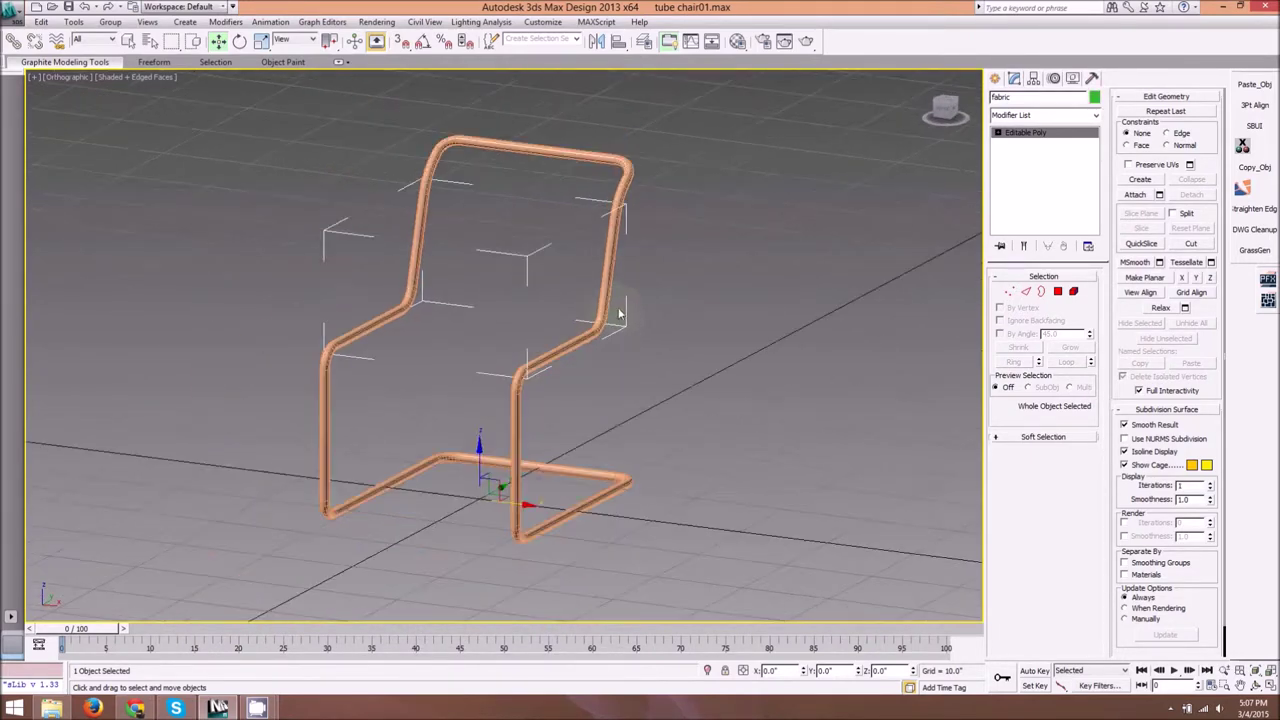
pyautogui.scroll(6, 560, 334)
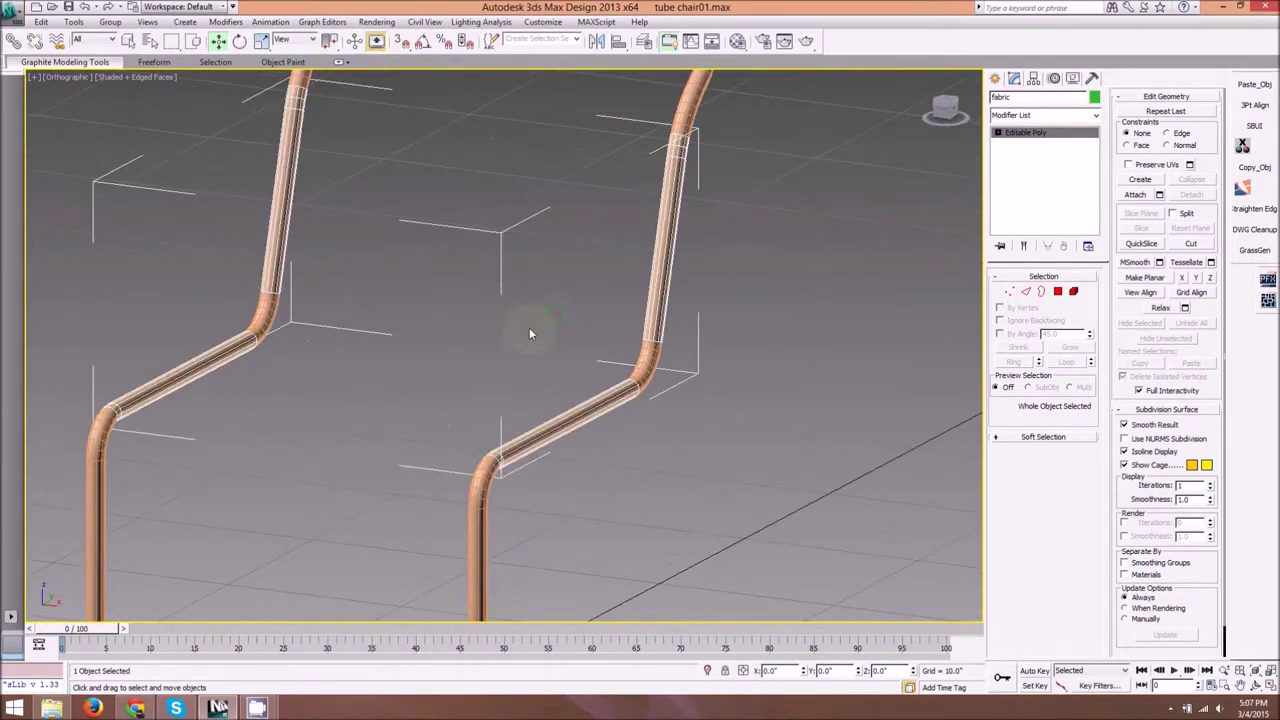
pyautogui.keyDown('alt'); pyautogui.moveTo(530, 334); pyautogui.dragTo(594, 360, button='middle'); pyautogui.keyUp('alt')
pyautogui.rightClick(565, 347)
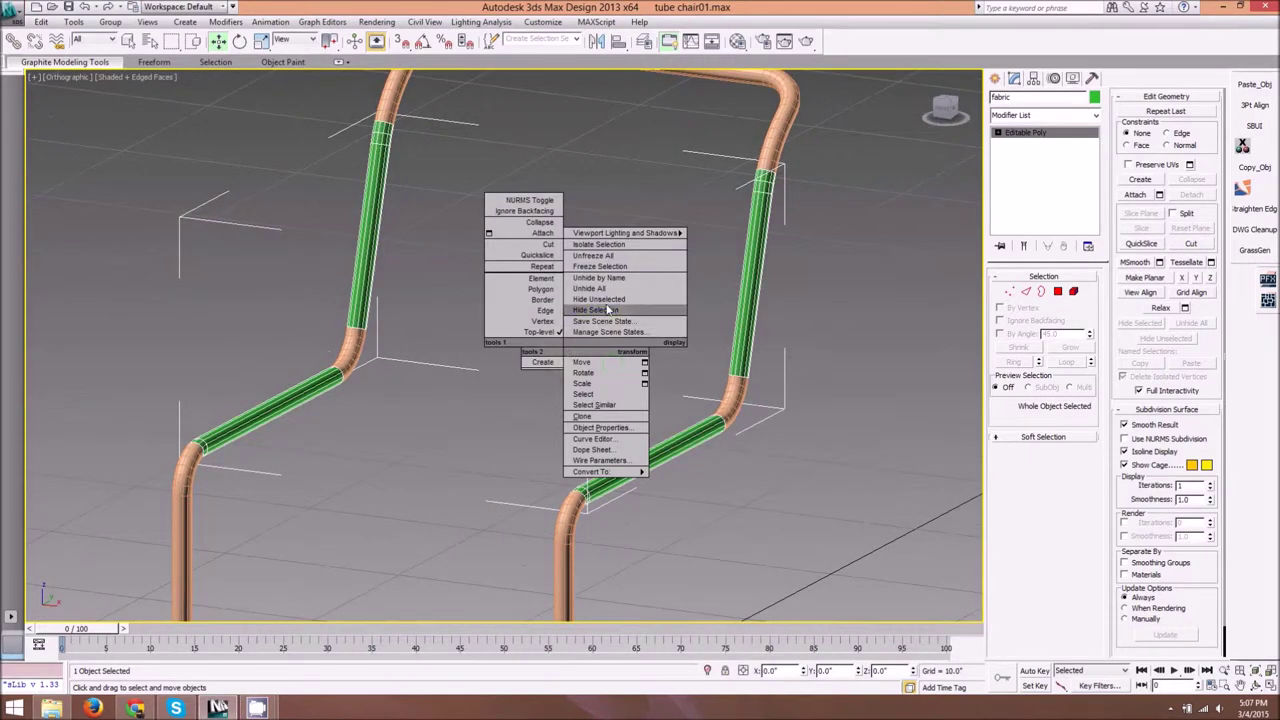
pyautogui.click(606, 309)
# Step: In a front-facing view, select the inward-facing half of the polygons on both fabric seat tubes
pyautogui.keyDown('alt'); pyautogui.moveTo(723, 335); pyautogui.dragTo(634, 371, button='middle'); pyautogui.keyUp('alt')
pyautogui.click(946, 110)
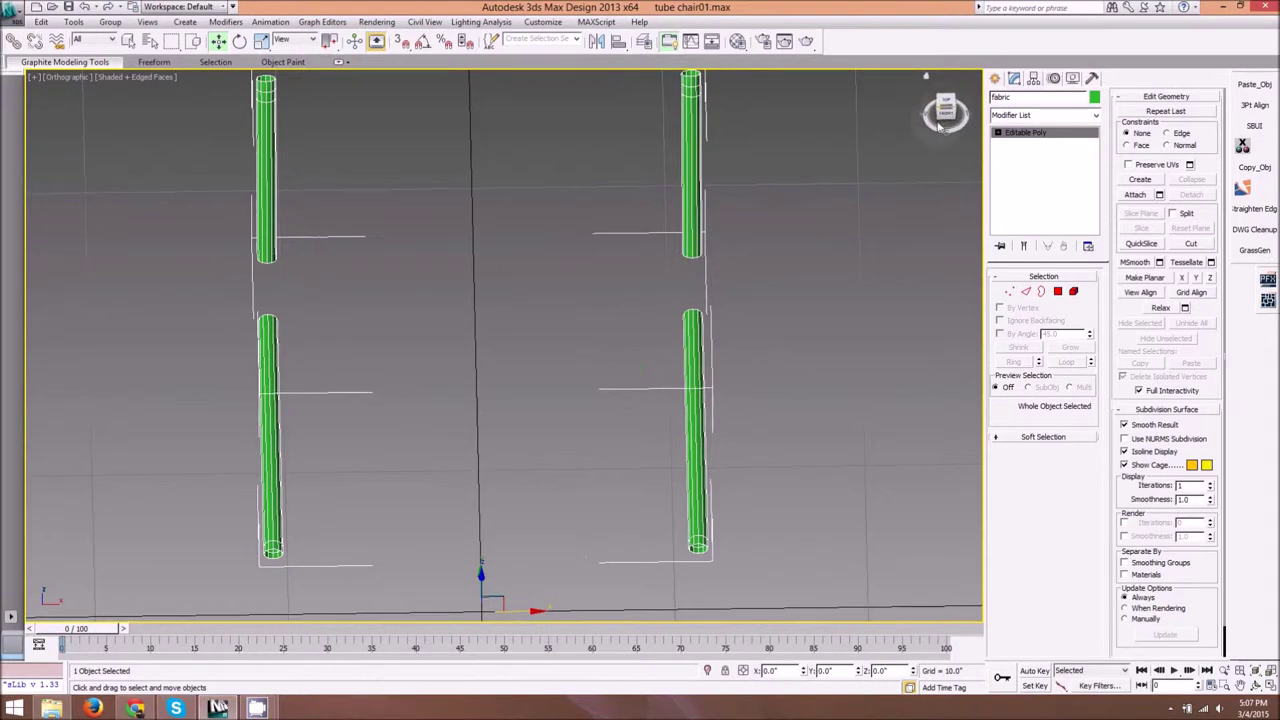
pyautogui.moveTo(754, 223); pyautogui.dragTo(802, 233, button='middle')
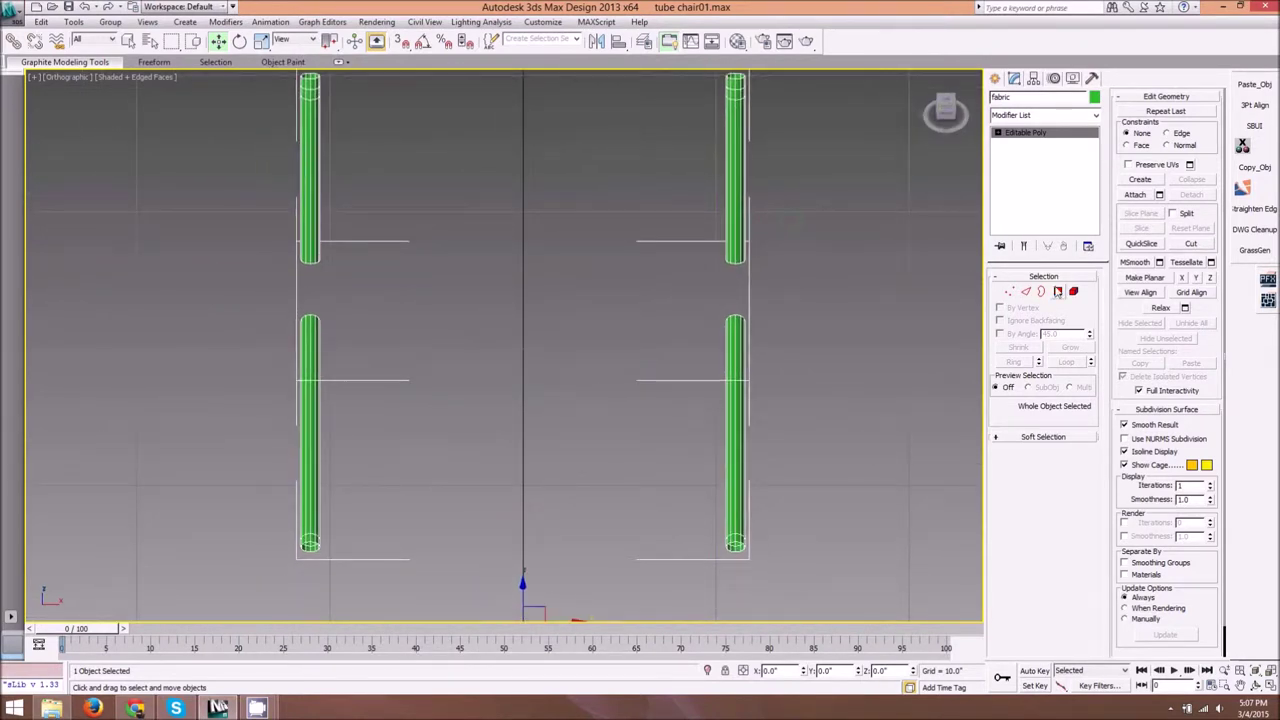
pyautogui.click(1058, 291)
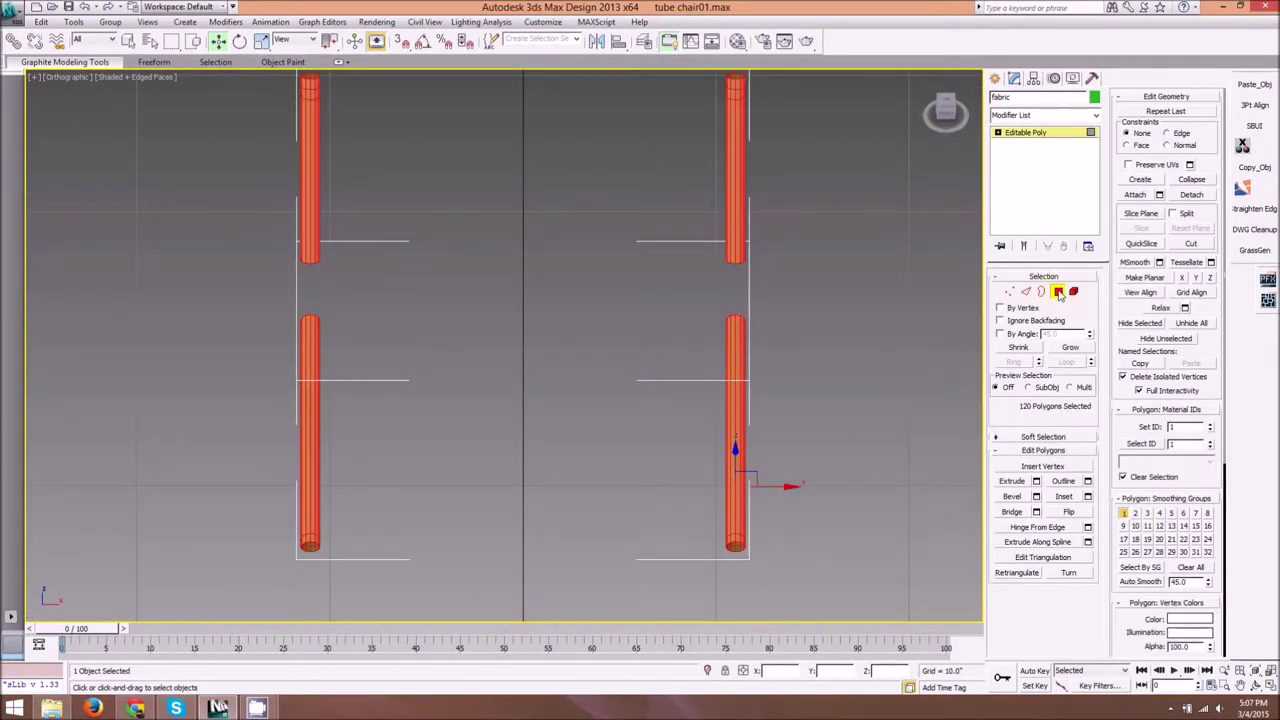
pyautogui.click(759, 513)
pyautogui.moveTo(752, 541); pyautogui.dragTo(574, 476, button='middle')
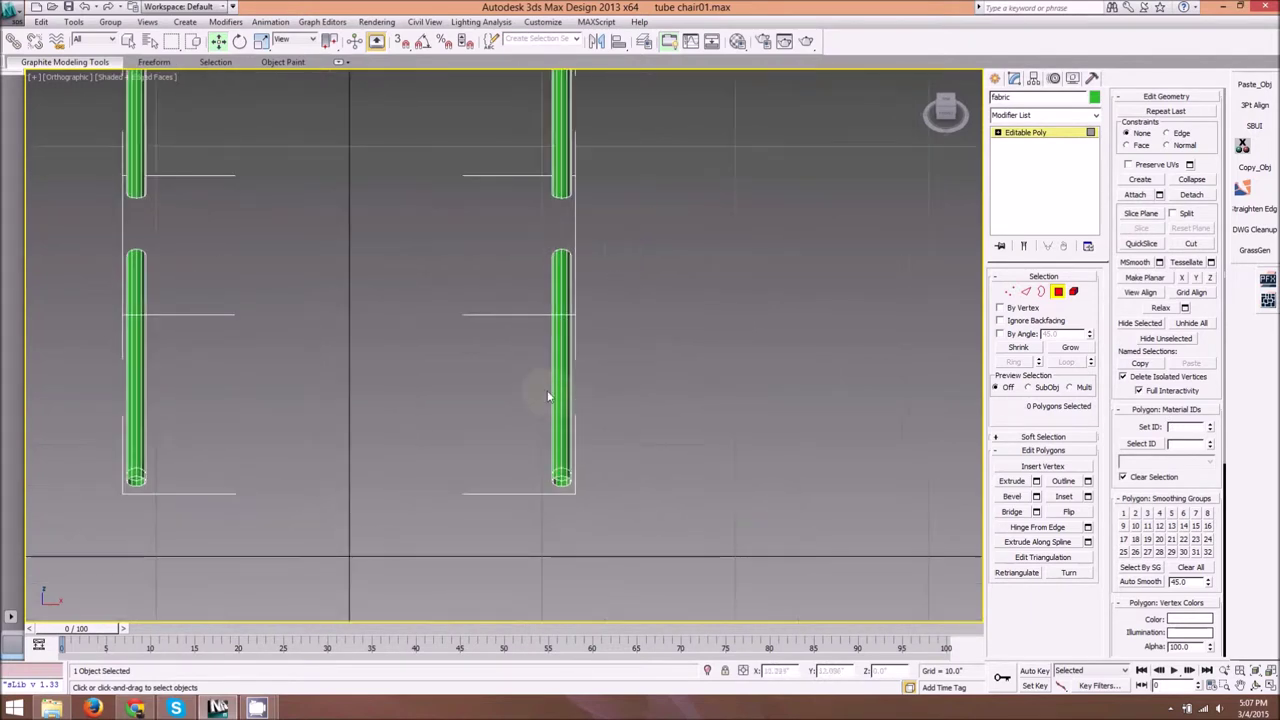
pyautogui.scroll(2, 551, 394)
pyautogui.moveTo(537, 326); pyautogui.dragTo(565, 183)
pyautogui.moveTo(343, 382); pyautogui.dragTo(743, 343, button='middle')
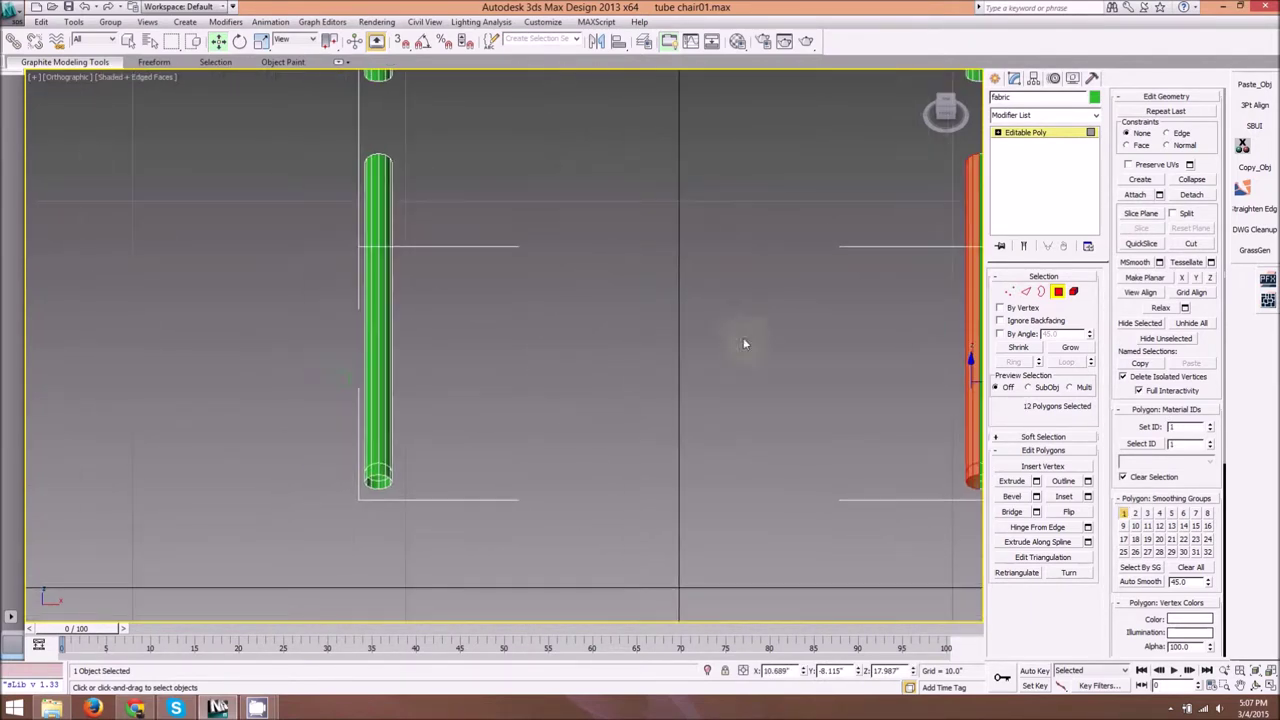
pyautogui.moveTo(405, 400); pyautogui.dragTo(383, 512)
pyautogui.moveTo(383, 512); pyautogui.dragTo(384, 503)
pyautogui.moveTo(483, 322); pyautogui.dragTo(387, 357, button='middle')
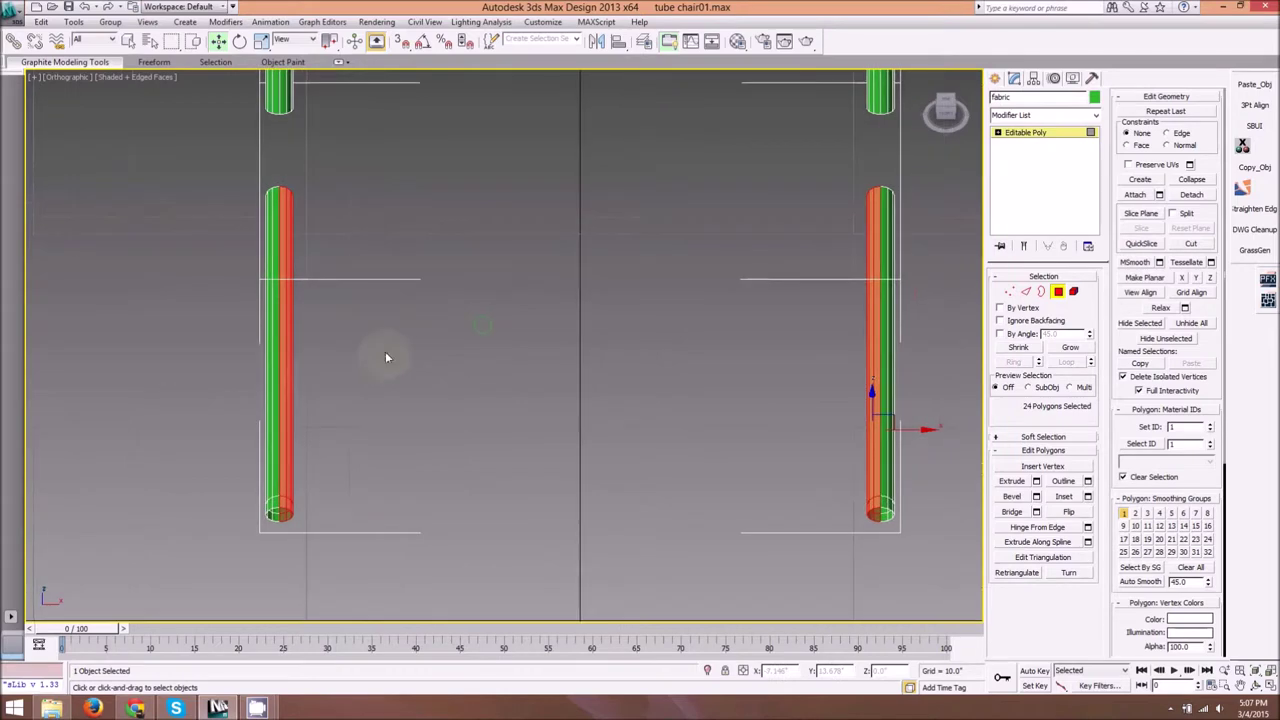
# Step: Examine the ends of both seat tubes to check which polygons of each are selected
pyautogui.scroll(8, 214, 562)
pyautogui.keyDown('alt'); pyautogui.moveTo(368, 460); pyautogui.dragTo(446, 460, button='middle'); pyautogui.keyUp('alt')
pyautogui.scroll(-3, 534, 254)
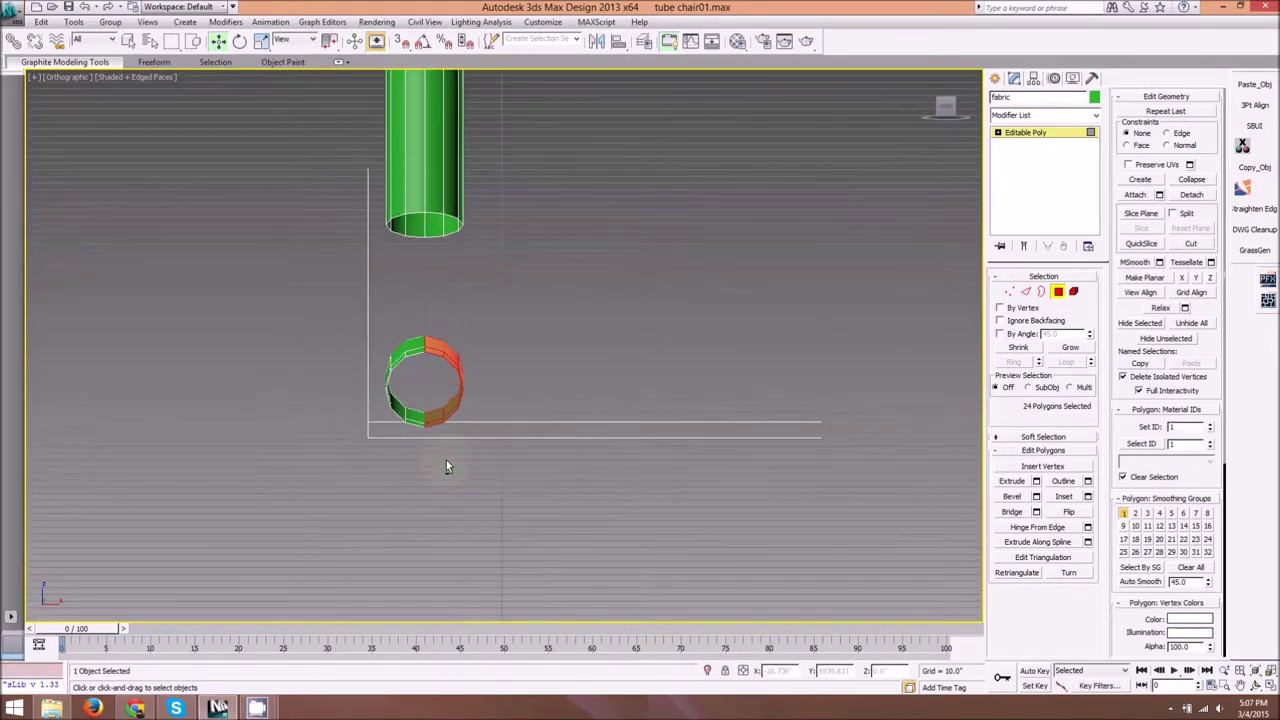
pyautogui.scroll(-5, 690, 371)
pyautogui.moveTo(690, 371); pyautogui.dragTo(444, 349, button='middle')
pyautogui.moveTo(771, 336); pyautogui.dragTo(611, 364, button='middle')
pyautogui.scroll(7, 670, 375)
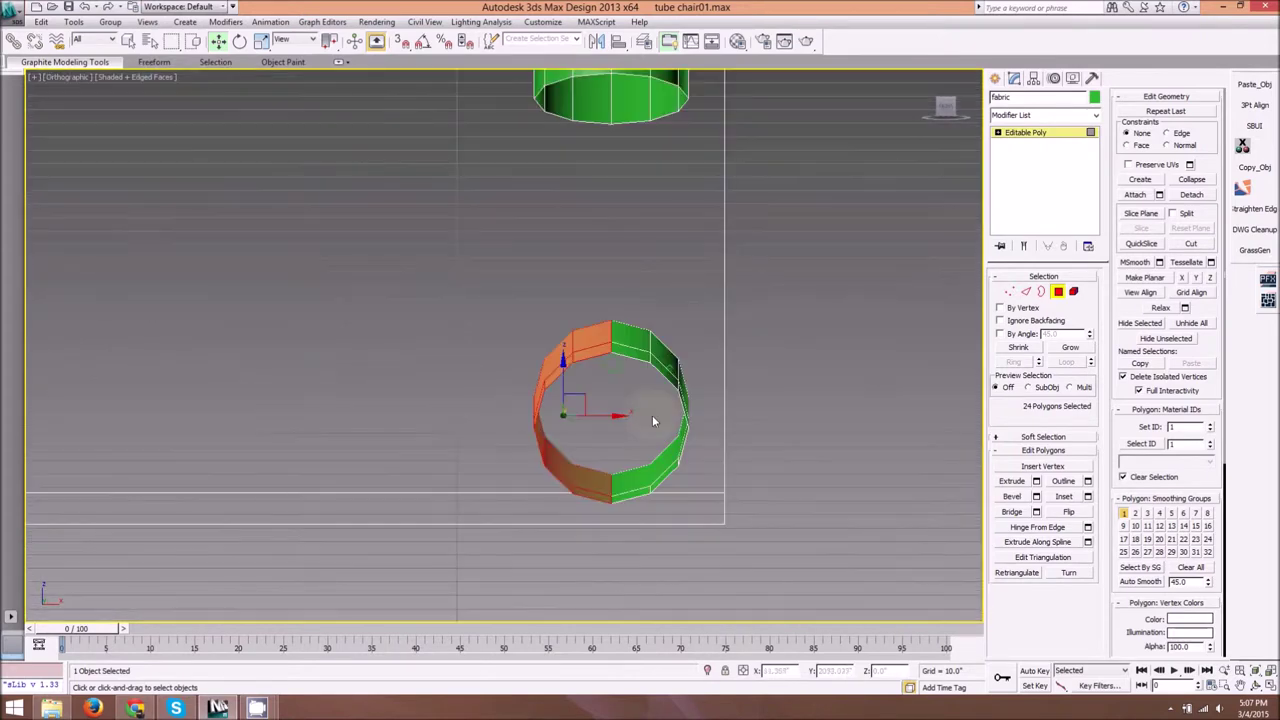
pyautogui.moveTo(620, 427); pyautogui.dragTo(854, 364, button='middle')
pyautogui.scroll(-5, 854, 363)
pyautogui.keyDown('alt'); pyautogui.moveTo(717, 378); pyautogui.dragTo(711, 390, button='middle'); pyautogui.keyUp('alt')
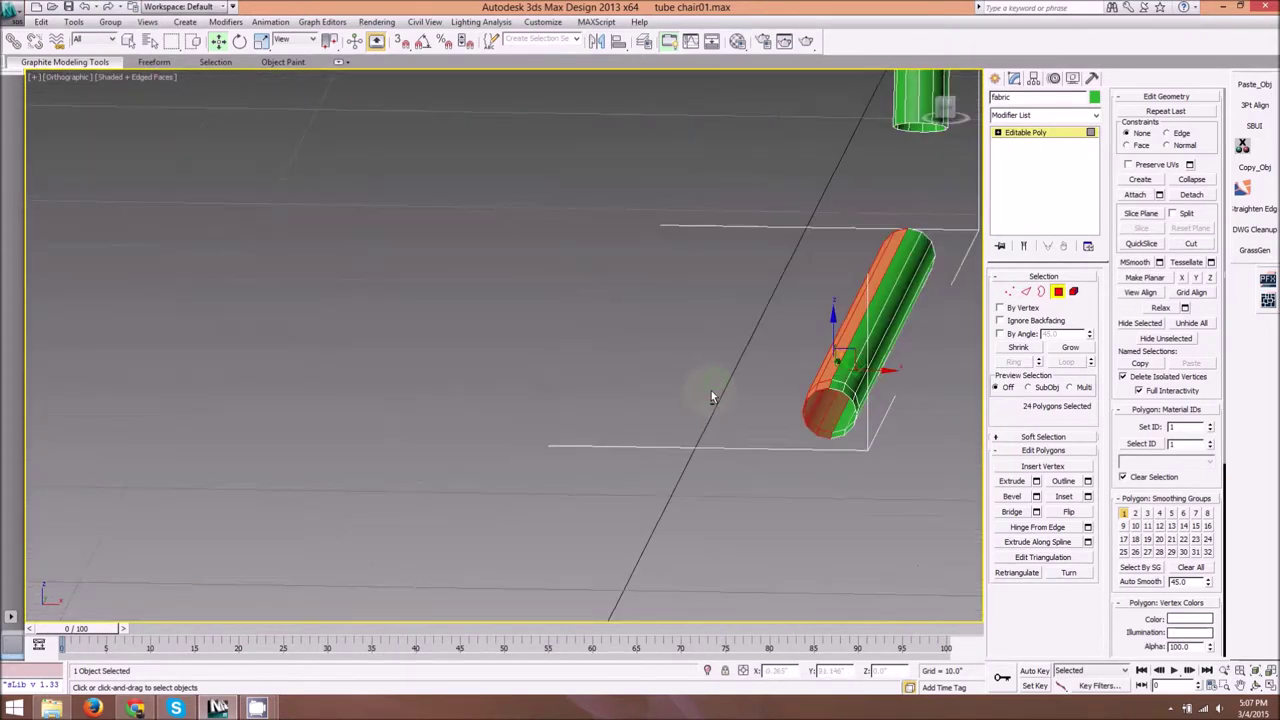
pyautogui.scroll(-5, 711, 390)
pyautogui.moveTo(631, 368); pyautogui.dragTo(645, 403, button='middle')
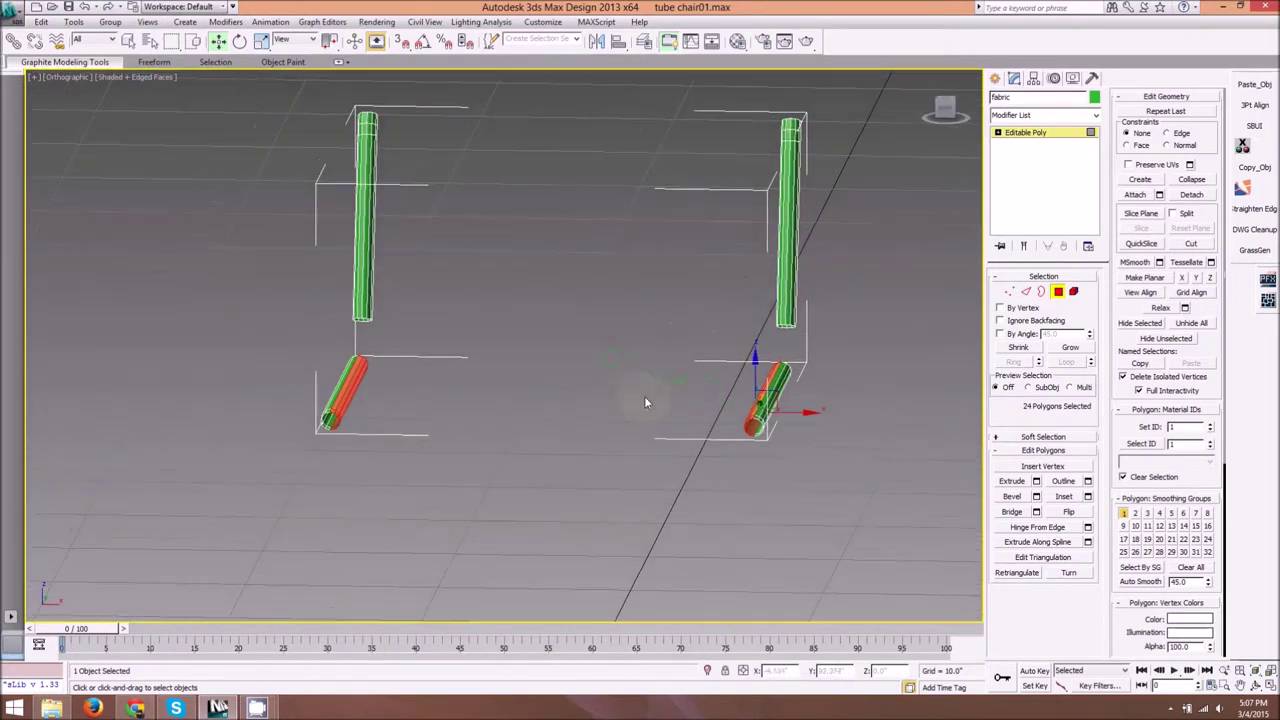
# Step: Bridge the selected inner polygons of the two seat tubes across the seat
pyautogui.click(1013, 512)
pyautogui.scroll(5, 757, 430)
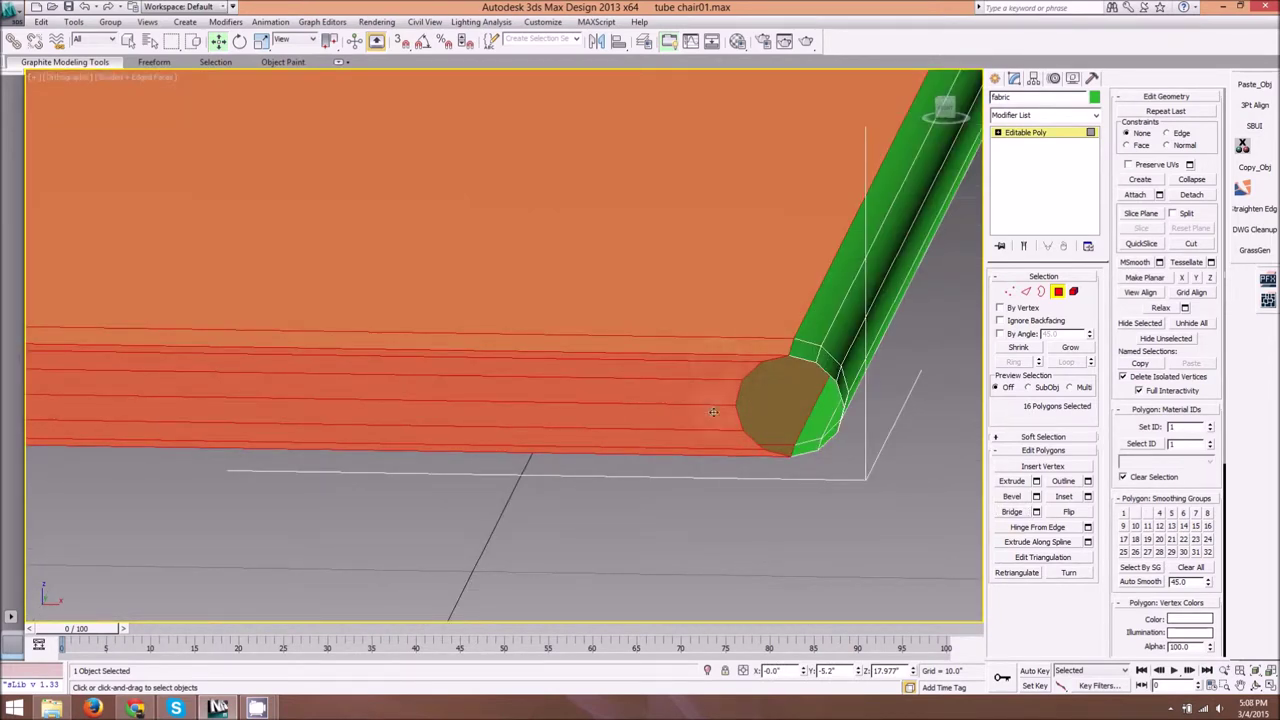
pyautogui.scroll(-5, 763, 429)
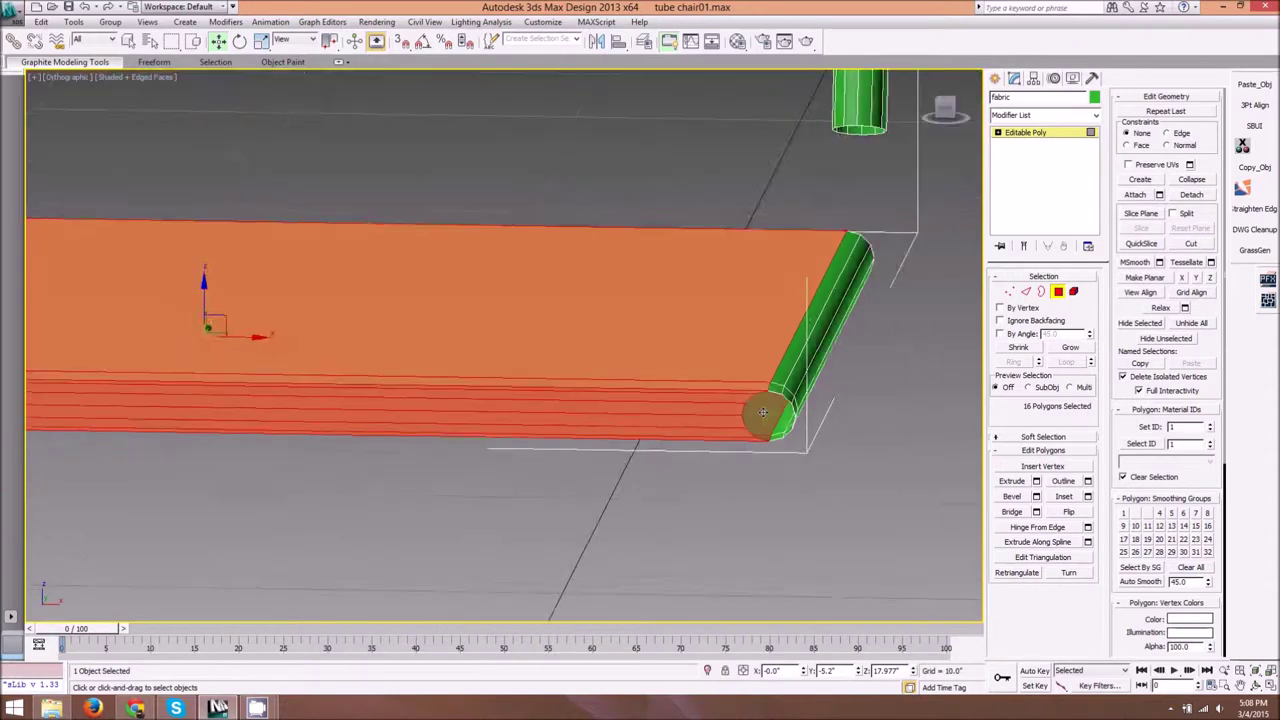
pyautogui.keyDown('alt'); pyautogui.moveTo(763, 429); pyautogui.dragTo(671, 404, button='middle'); pyautogui.keyUp('alt')
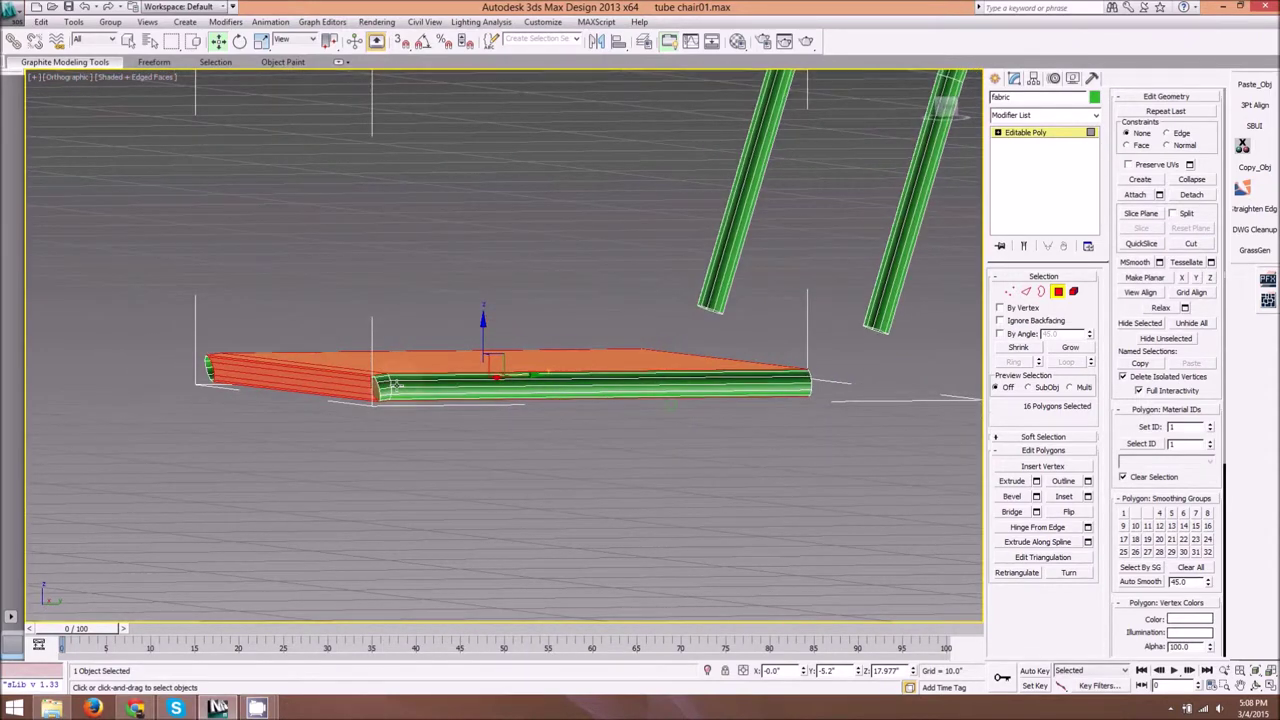
# Step: Select the six narrow polygons closing the front edge of the bridged seat and delete them
pyautogui.scroll(5, 395, 385)
pyautogui.click(462, 455)
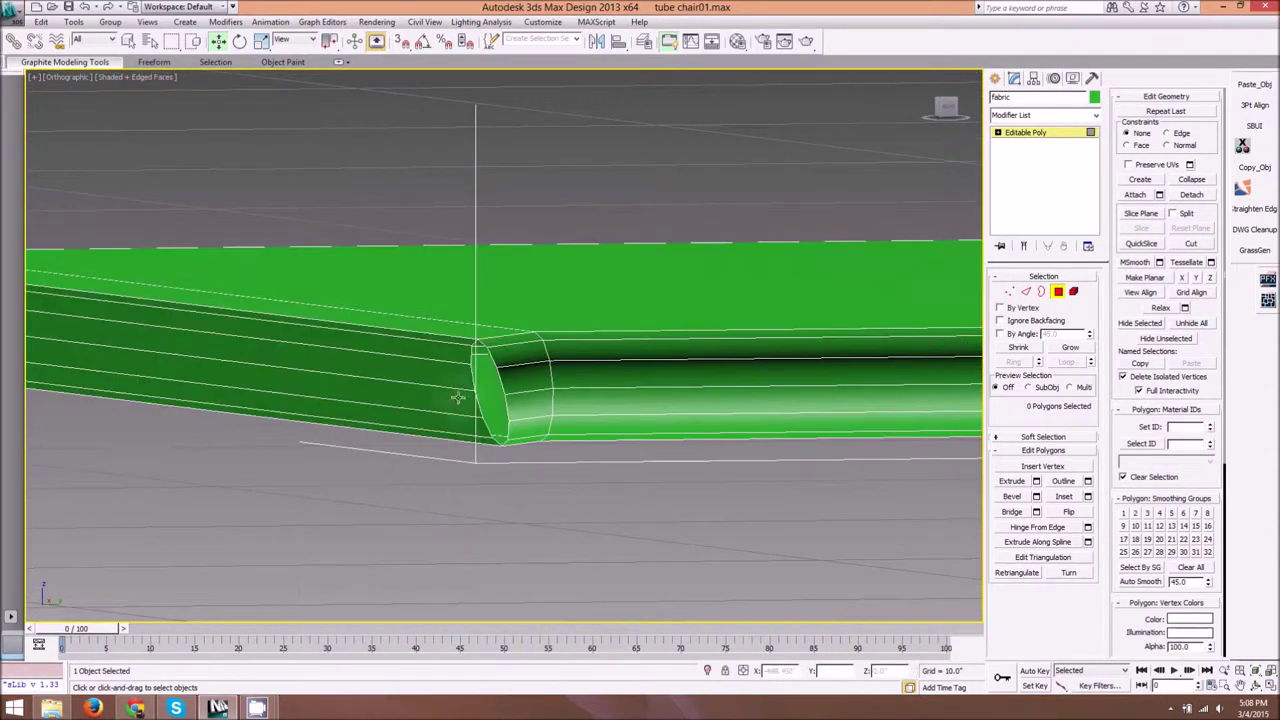
pyautogui.click(461, 343)
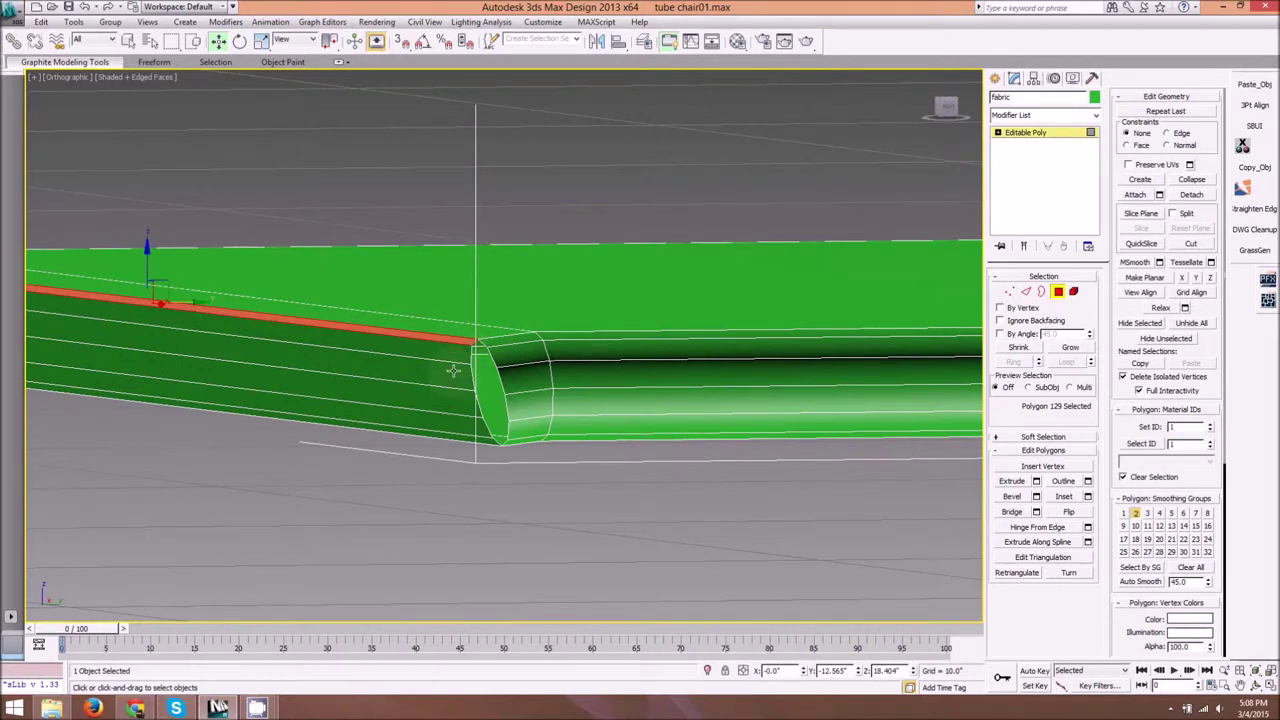
pyautogui.press('q')
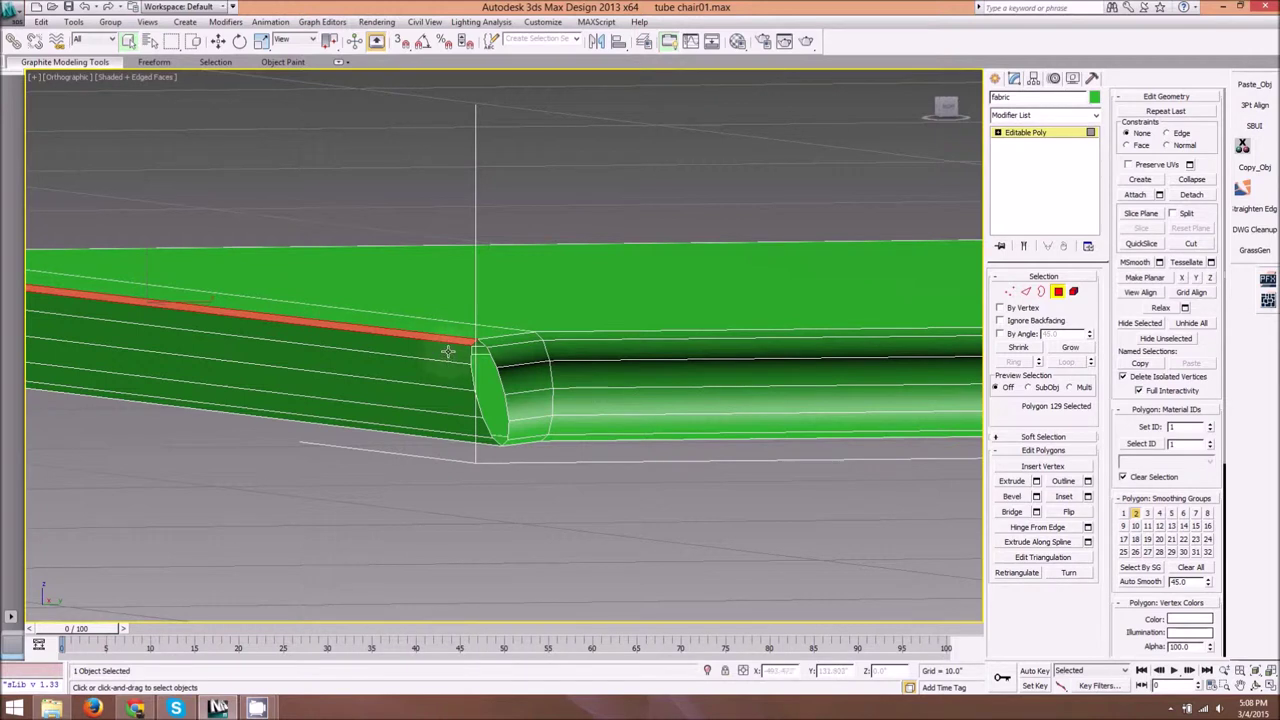
pyautogui.keyDown('ctrl'); pyautogui.click(448, 352); pyautogui.keyUp('ctrl')
pyautogui.keyDown('ctrl'); pyautogui.click(444, 377); pyautogui.keyUp('ctrl')
pyautogui.keyDown('ctrl'); pyautogui.click(447, 400); pyautogui.keyUp('ctrl')
pyautogui.keyDown('ctrl'); pyautogui.click(451, 420); pyautogui.keyUp('ctrl')
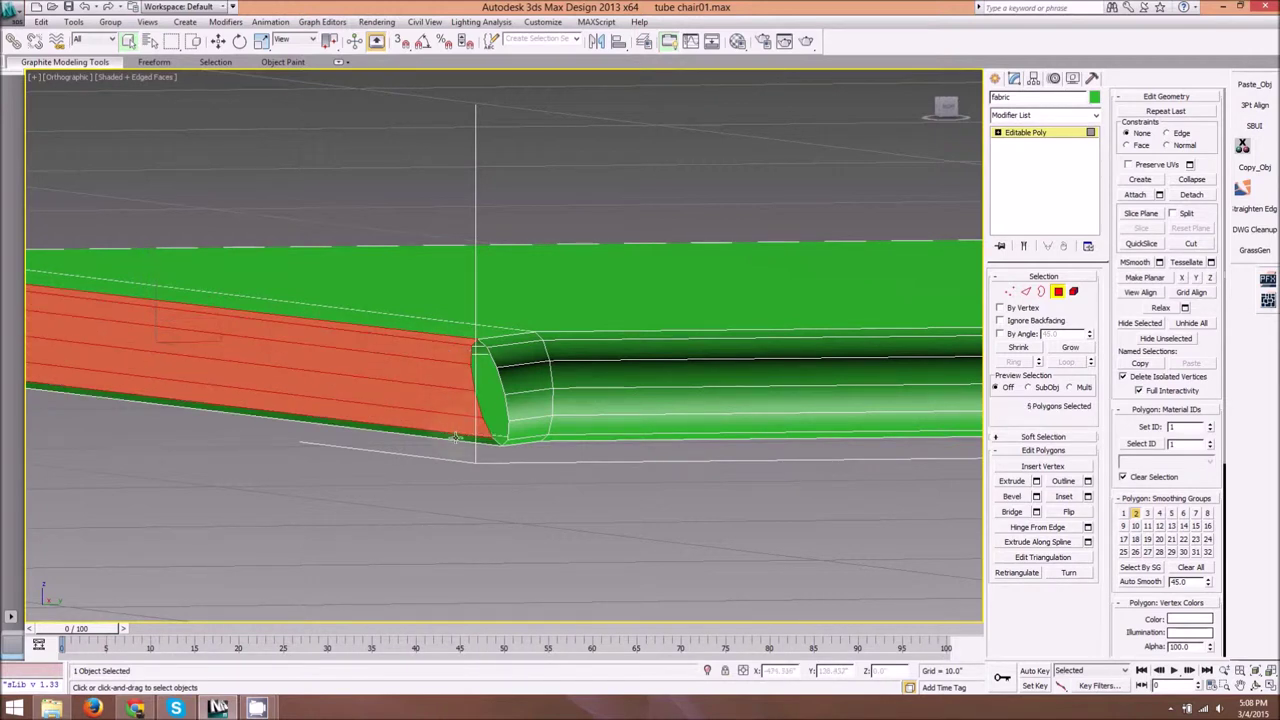
pyautogui.keyDown('ctrl'); pyautogui.click(455, 437); pyautogui.keyUp('ctrl')
pyautogui.hotkey('ctrl', 'd')
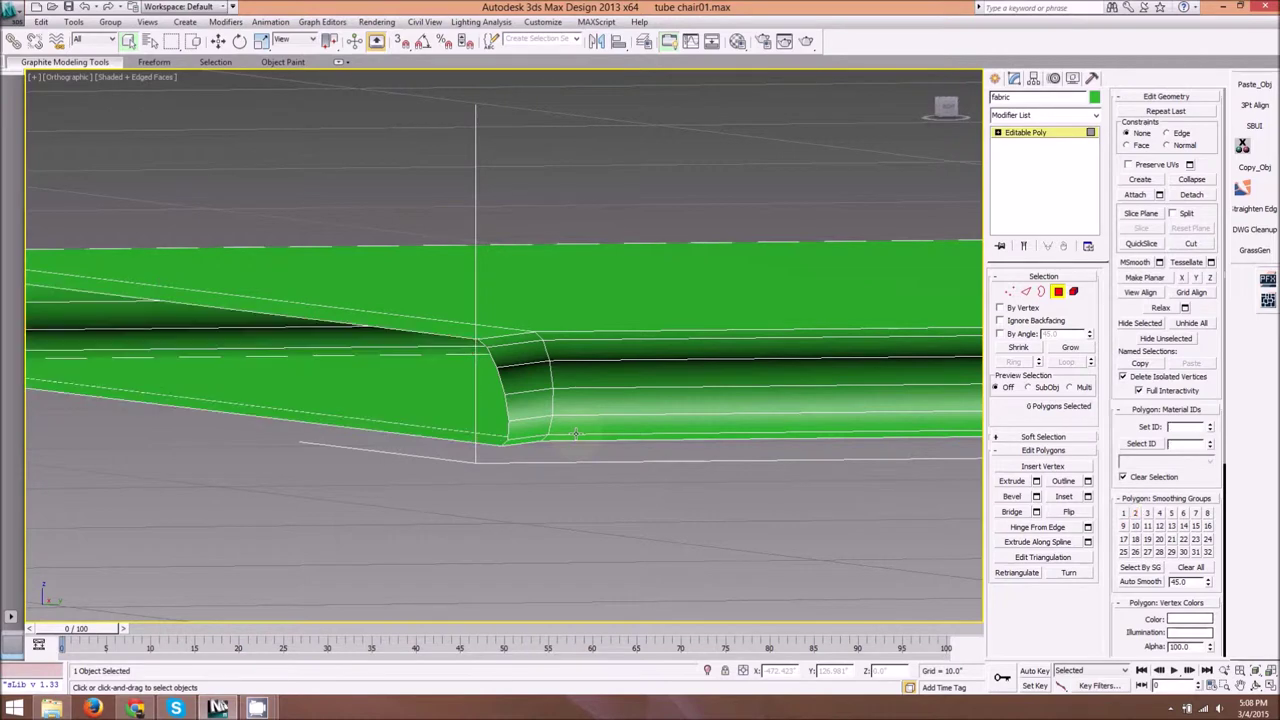
# Step: Select the six narrow polygons closing the back edge of the bridged seat and delete them
pyautogui.scroll(-6, 516, 201)
pyautogui.keyDown('alt'); pyautogui.moveTo(577, 286); pyautogui.dragTo(700, 276, button='middle'); pyautogui.keyUp('alt')
pyautogui.scroll(6, 697, 276)
pyautogui.keyDown('alt'); pyautogui.moveTo(563, 300); pyautogui.dragTo(412, 280, button='middle'); pyautogui.keyUp('alt')
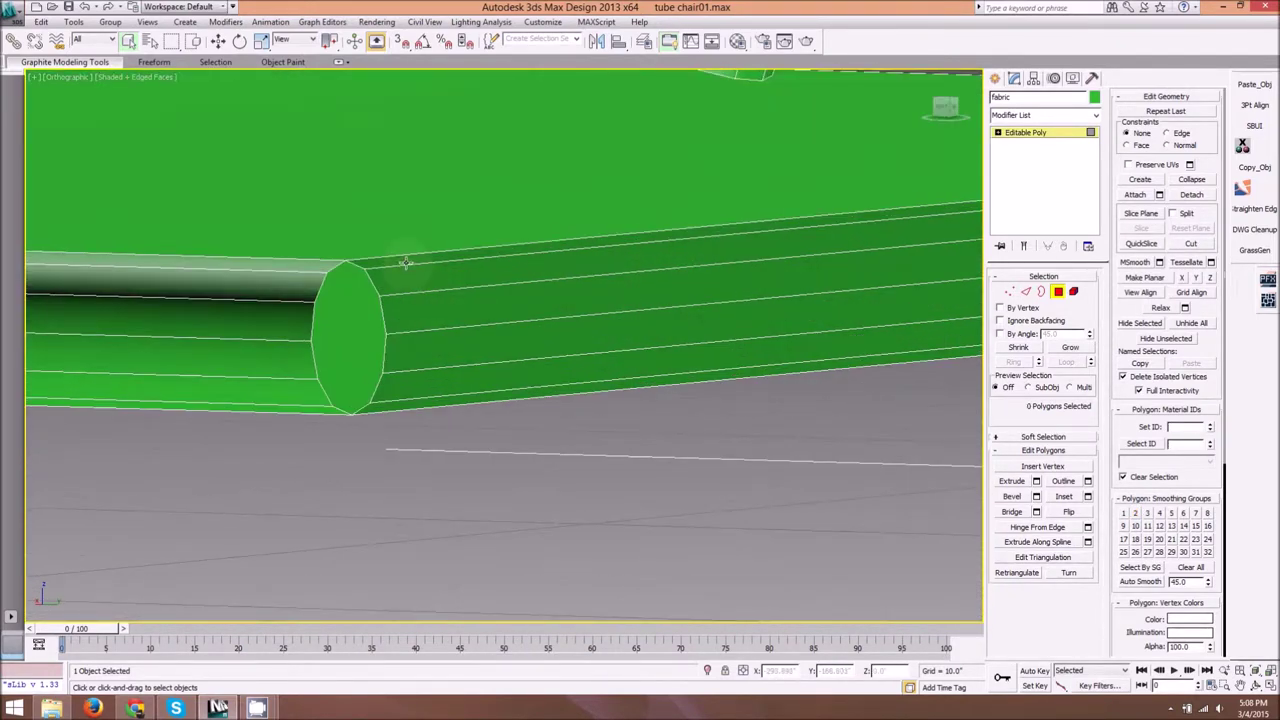
pyautogui.click(429, 262)
pyautogui.keyDown('ctrl'); pyautogui.click(452, 272); pyautogui.keyUp('ctrl')
pyautogui.keyDown('ctrl'); pyautogui.click(461, 305); pyautogui.keyUp('ctrl')
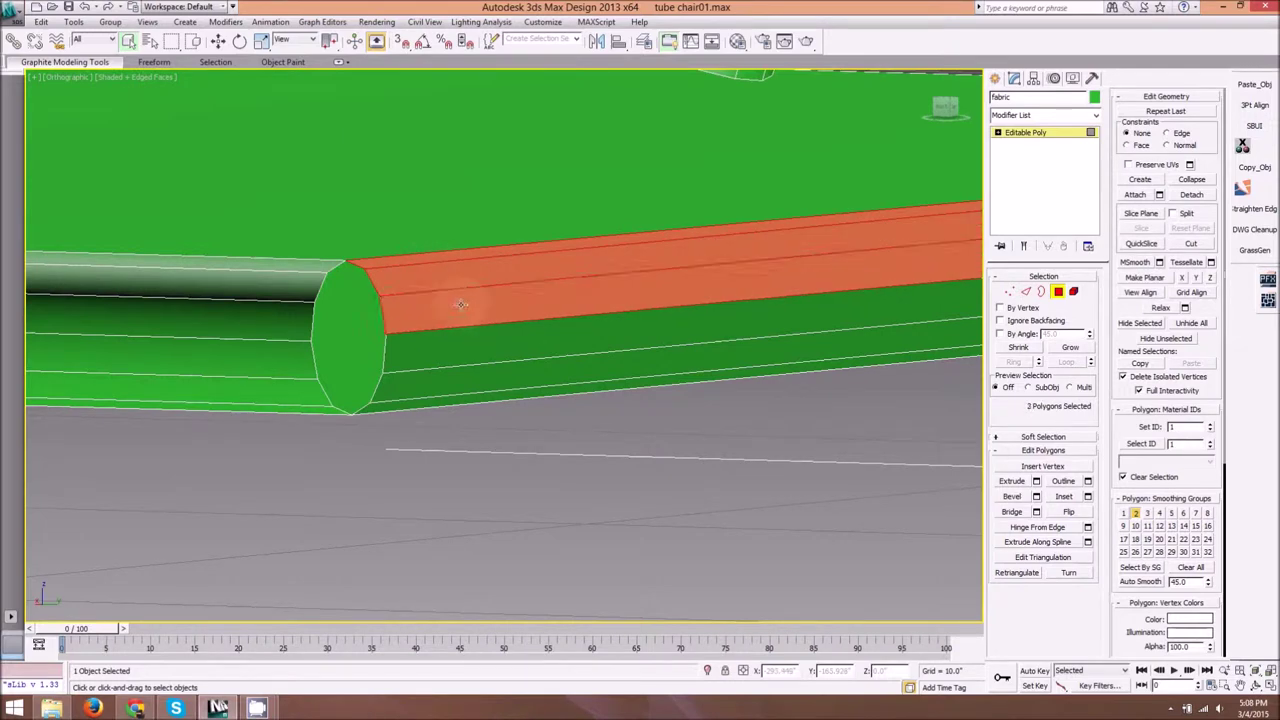
pyautogui.keyDown('ctrl'); pyautogui.click(460, 341); pyautogui.keyUp('ctrl')
pyautogui.keyDown('ctrl'); pyautogui.click(459, 381); pyautogui.keyUp('ctrl')
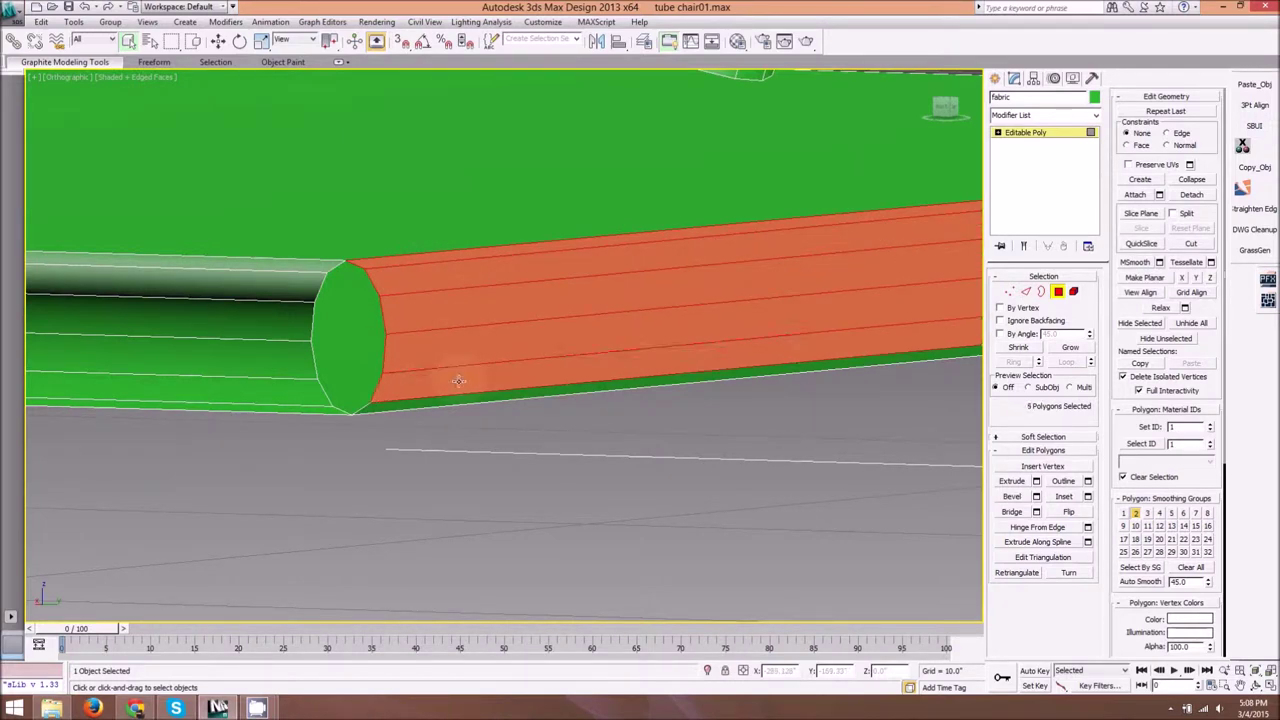
pyautogui.click(542, 464)
pyautogui.scroll(-10, 542, 466)
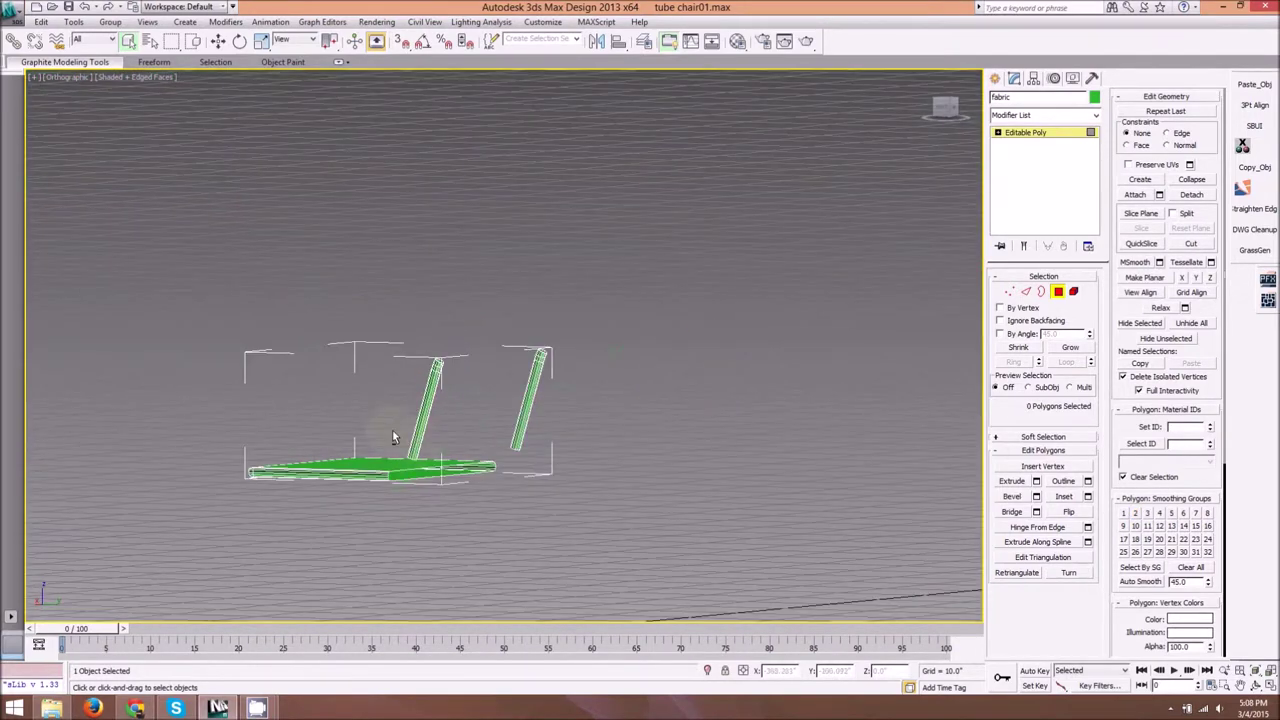
# Step: In the front view, select the inward-facing half of the polygons on both fabric backrest tubes
pyautogui.click(946, 113)
pyautogui.scroll(5, 314, 414)
pyautogui.moveTo(306, 320); pyautogui.dragTo(440, 254, button='middle')
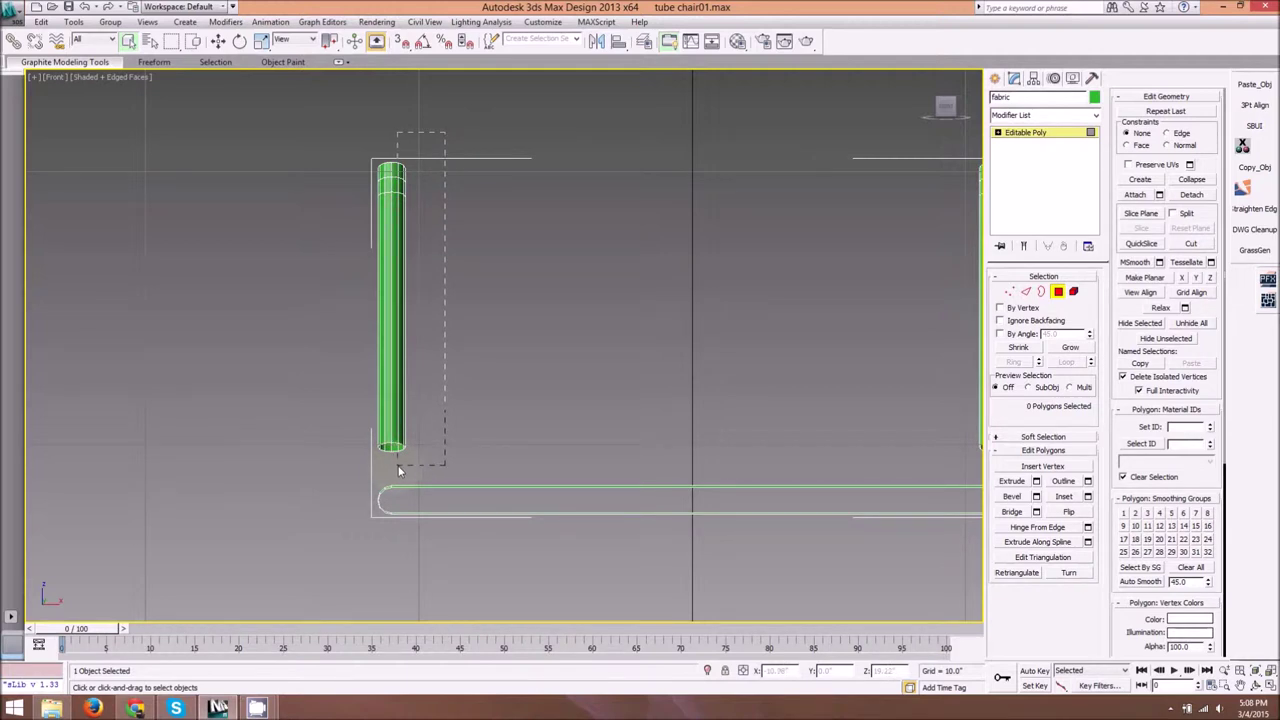
pyautogui.moveTo(397, 470); pyautogui.dragTo(393, 471)
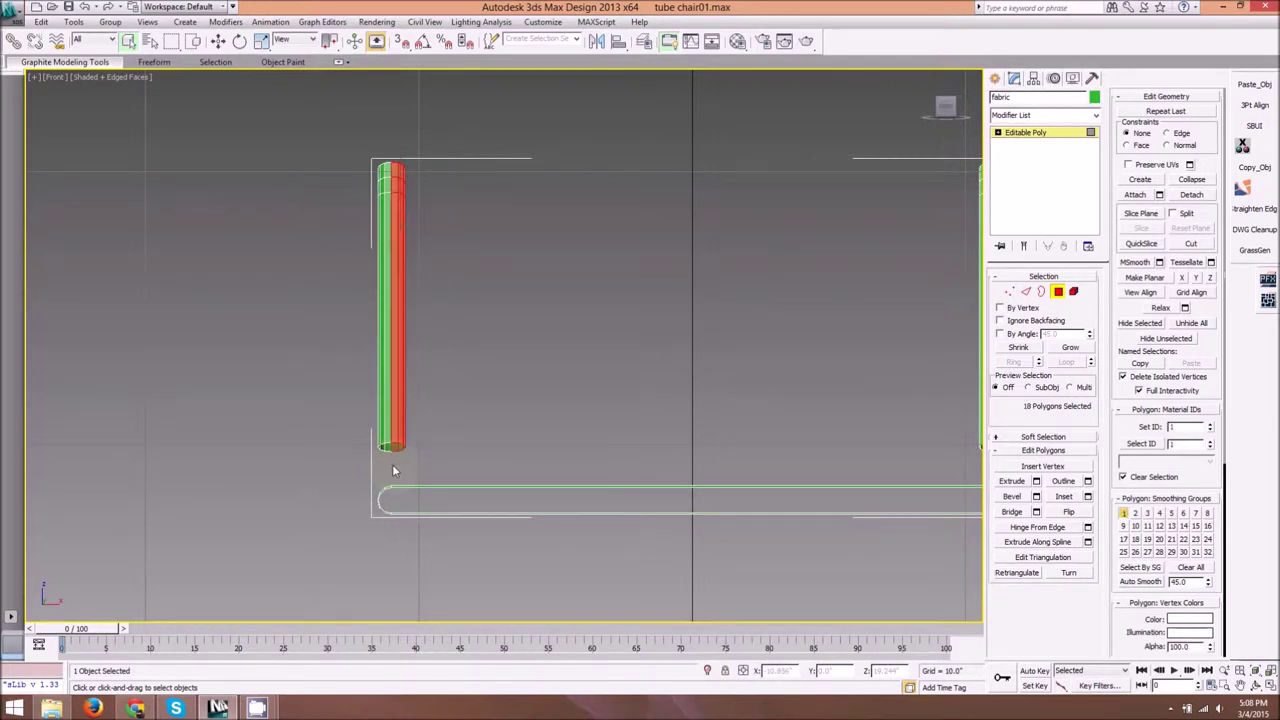
pyautogui.moveTo(524, 280); pyautogui.dragTo(253, 318, button='middle')
pyautogui.moveTo(762, 266); pyautogui.dragTo(574, 229, button='middle')
pyautogui.scroll(2, 590, 215)
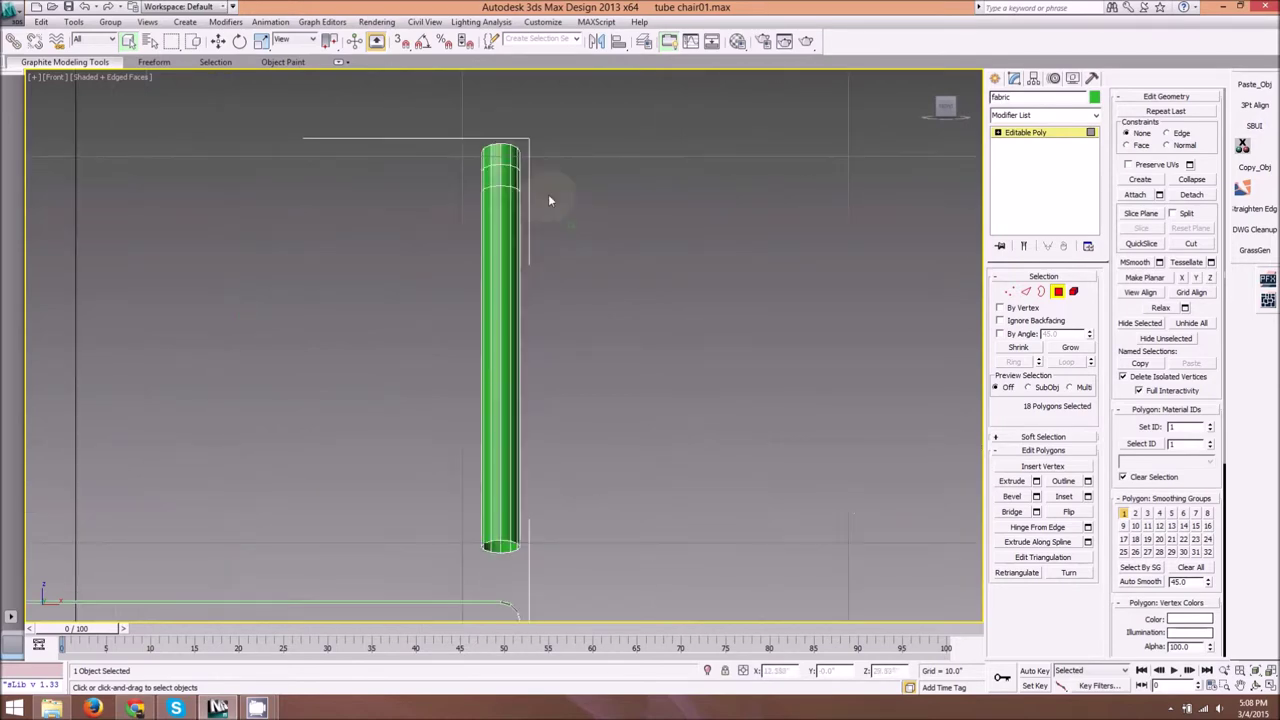
pyautogui.moveTo(444, 123); pyautogui.dragTo(502, 572)
pyautogui.keyDown('alt'); pyautogui.moveTo(383, 471); pyautogui.dragTo(849, 480, button='middle'); pyautogui.keyUp('alt')
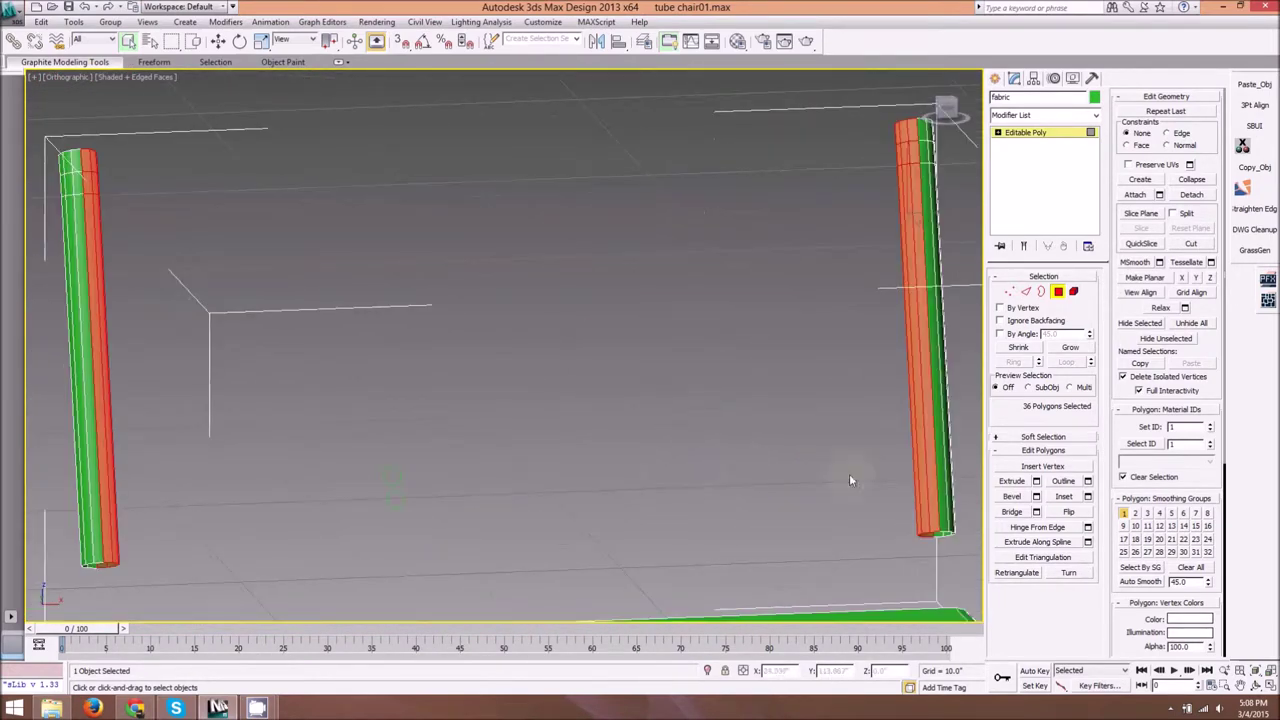
# Step: Bridge the selected inner polygons of the two backrest tubes and clear the polygon selection
pyautogui.click(1012, 512)
pyautogui.keyDown('alt'); pyautogui.moveTo(532, 351); pyautogui.dragTo(600, 322, button='middle'); pyautogui.keyUp('alt')
pyautogui.click(728, 384)
# Step: Select the six narrow polygons closing the top edge of the bridged backrest and delete them
pyautogui.scroll(6, 454, 337)
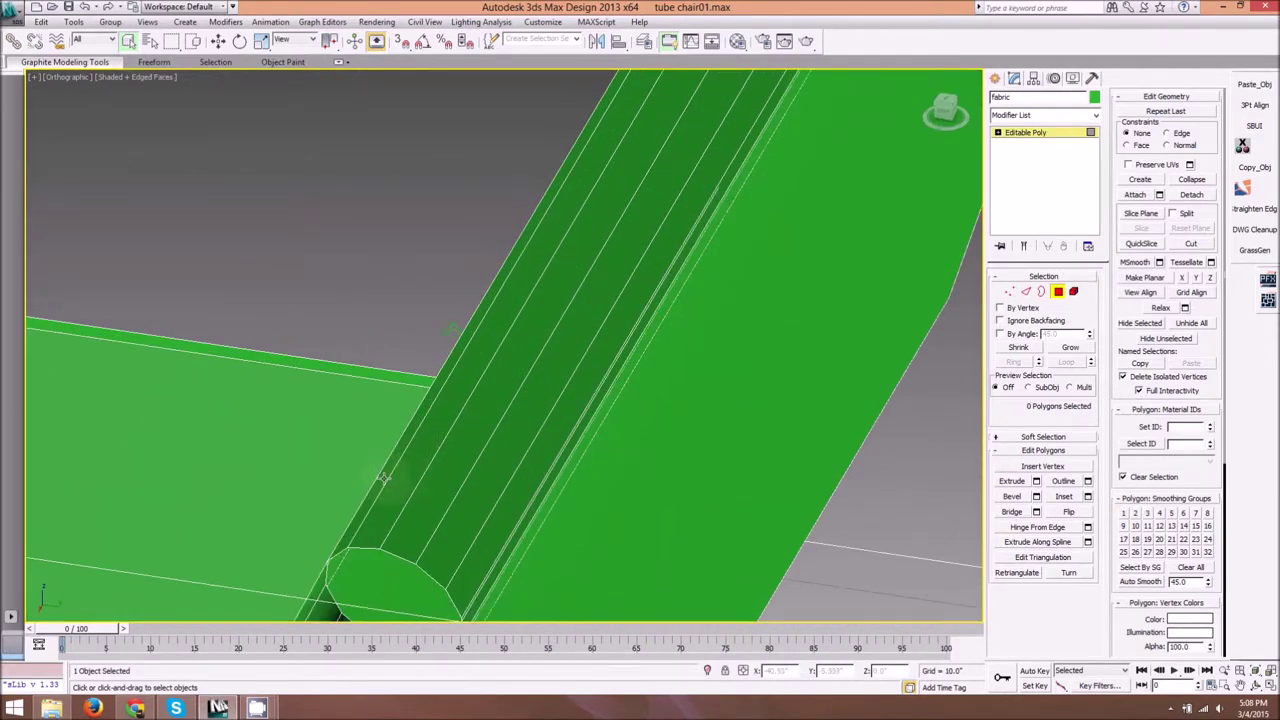
pyautogui.click(383, 478)
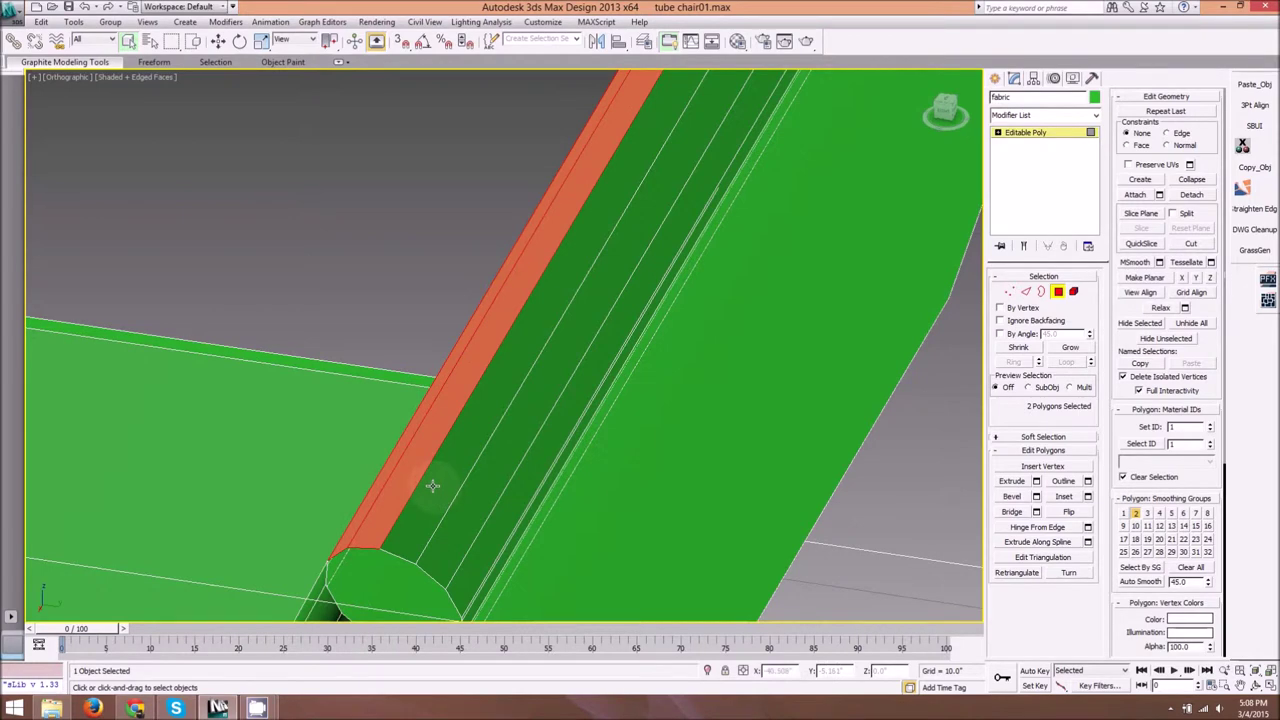
pyautogui.keyDown('ctrl'); pyautogui.click(432, 486); pyautogui.keyUp('ctrl')
pyautogui.keyDown('ctrl'); pyautogui.click(469, 486); pyautogui.keyUp('ctrl')
pyautogui.keyDown('ctrl'); pyautogui.click(515, 495); pyautogui.keyUp('ctrl')
pyautogui.moveTo(501, 546); pyautogui.dragTo(403, 399, button='middle')
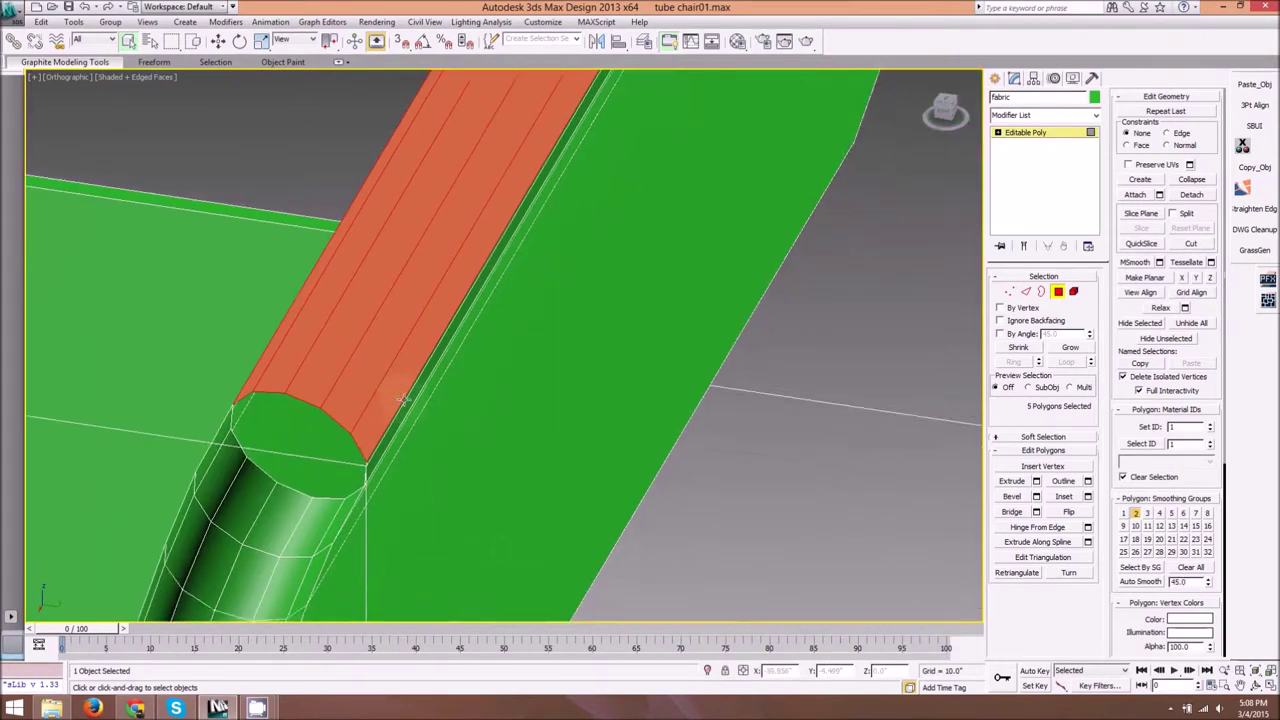
pyautogui.scroll(4, 391, 470)
pyautogui.keyDown('ctrl'); pyautogui.click(353, 439); pyautogui.keyUp('ctrl')
pyautogui.scroll(-7, 470, 440)
pyautogui.keyDown('alt'); pyautogui.moveTo(505, 432); pyautogui.dragTo(543, 363, button='middle'); pyautogui.keyUp('alt')
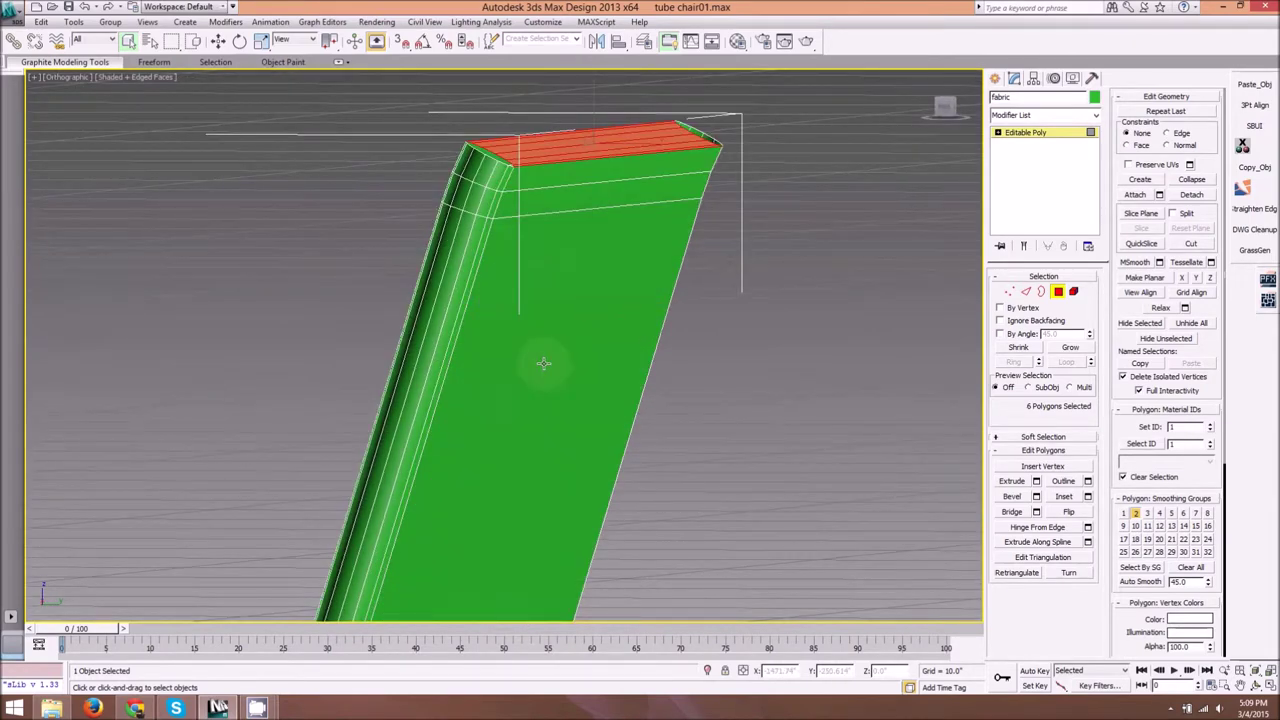
pyautogui.hotkey('ctrl', 'd')
# Step: Select the six narrow polygons closing the bottom edge of the backrest and delete them
pyautogui.moveTo(606, 334)
pyautogui.keyDown('alt'); pyautogui.mouseDown(button='middle')
pyautogui.moveTo(523, 457)
pyautogui.moveTo(600, 340)
pyautogui.mouseUp(button='middle'); pyautogui.keyUp('alt')
pyautogui.scroll(2, 561, 366)
pyautogui.click(561, 366)
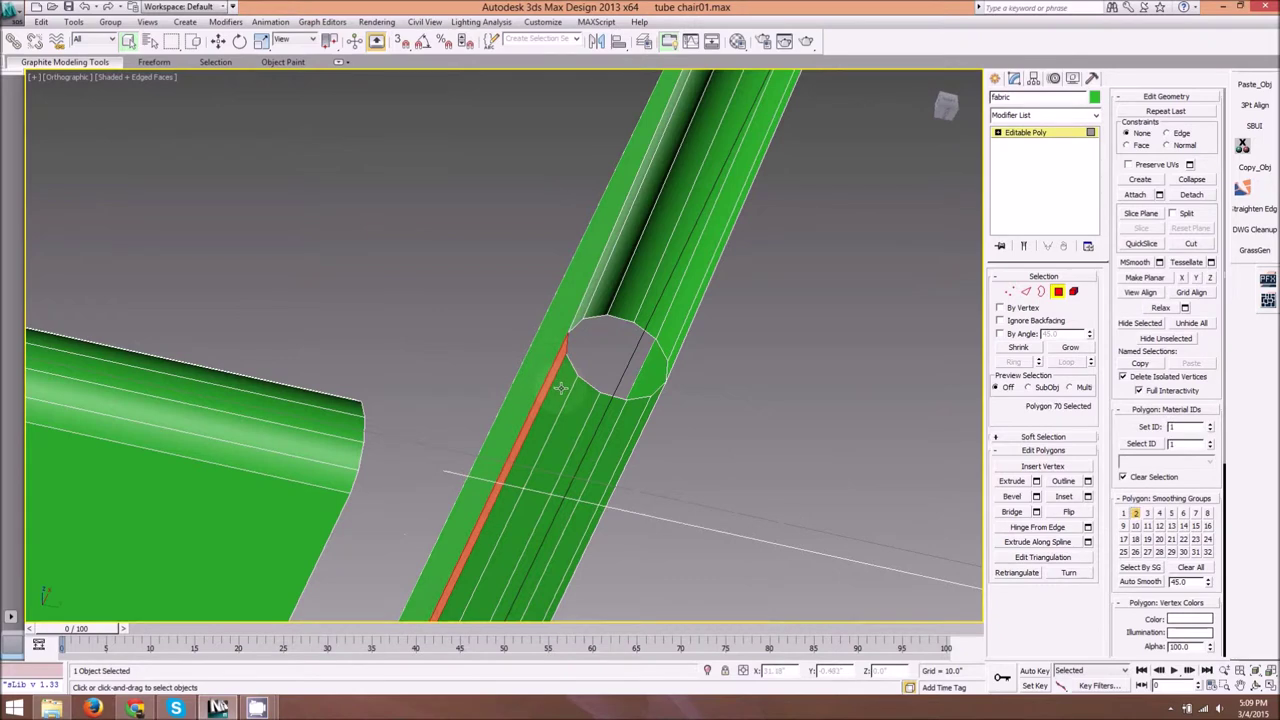
pyautogui.scroll(2, 565, 380)
pyautogui.keyDown('ctrl'); pyautogui.click(574, 387); pyautogui.keyUp('ctrl')
pyautogui.keyDown('ctrl'); pyautogui.click(594, 414); pyautogui.keyUp('ctrl')
pyautogui.keyDown('ctrl'); pyautogui.click(648, 434); pyautogui.keyUp('ctrl')
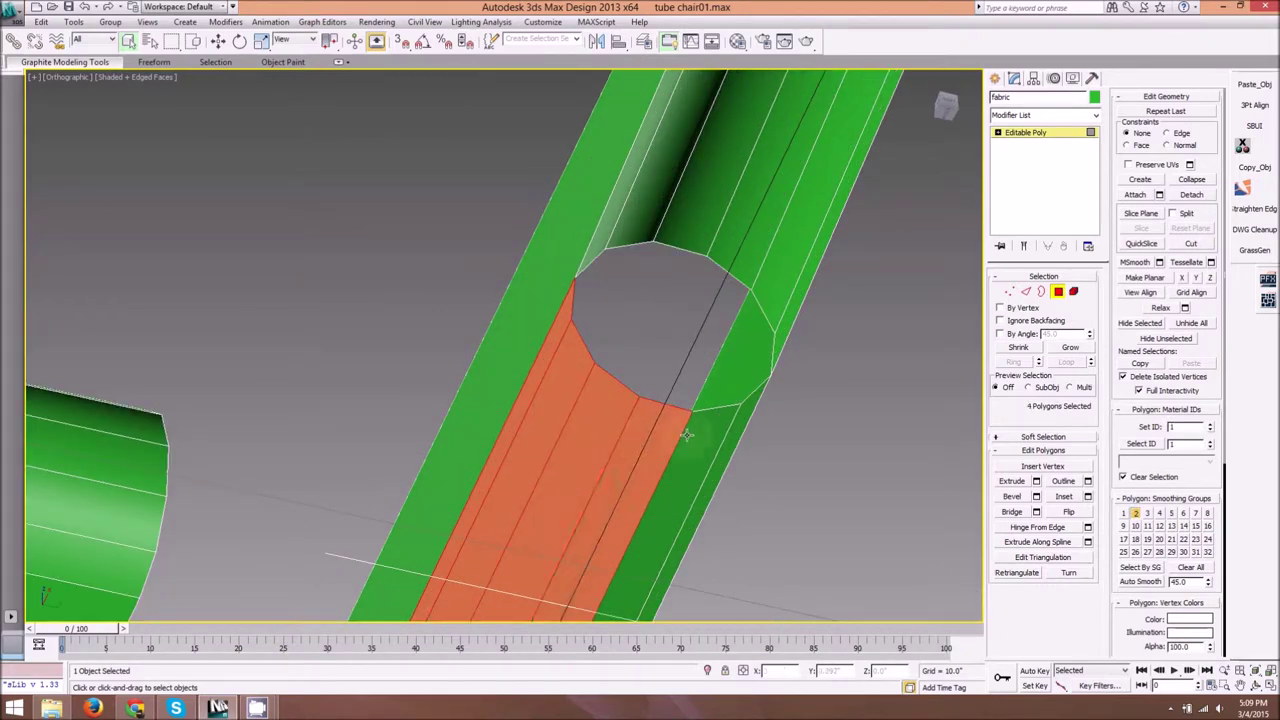
pyautogui.keyDown('ctrl'); pyautogui.click(689, 434); pyautogui.keyUp('ctrl')
pyautogui.keyDown('ctrl'); pyautogui.click(731, 434); pyautogui.keyUp('ctrl')
pyautogui.scroll(-4, 730, 435)
pyautogui.keyDown('alt'); pyautogui.moveTo(775, 425); pyautogui.dragTo(630, 430, button='middle'); pyautogui.keyUp('alt')
pyautogui.scroll(-5, 591, 357)
pyautogui.keyDown('alt'); pyautogui.moveTo(591, 357); pyautogui.dragTo(455, 466, button='middle'); pyautogui.keyUp('alt')
pyautogui.scroll(5, 455, 466)
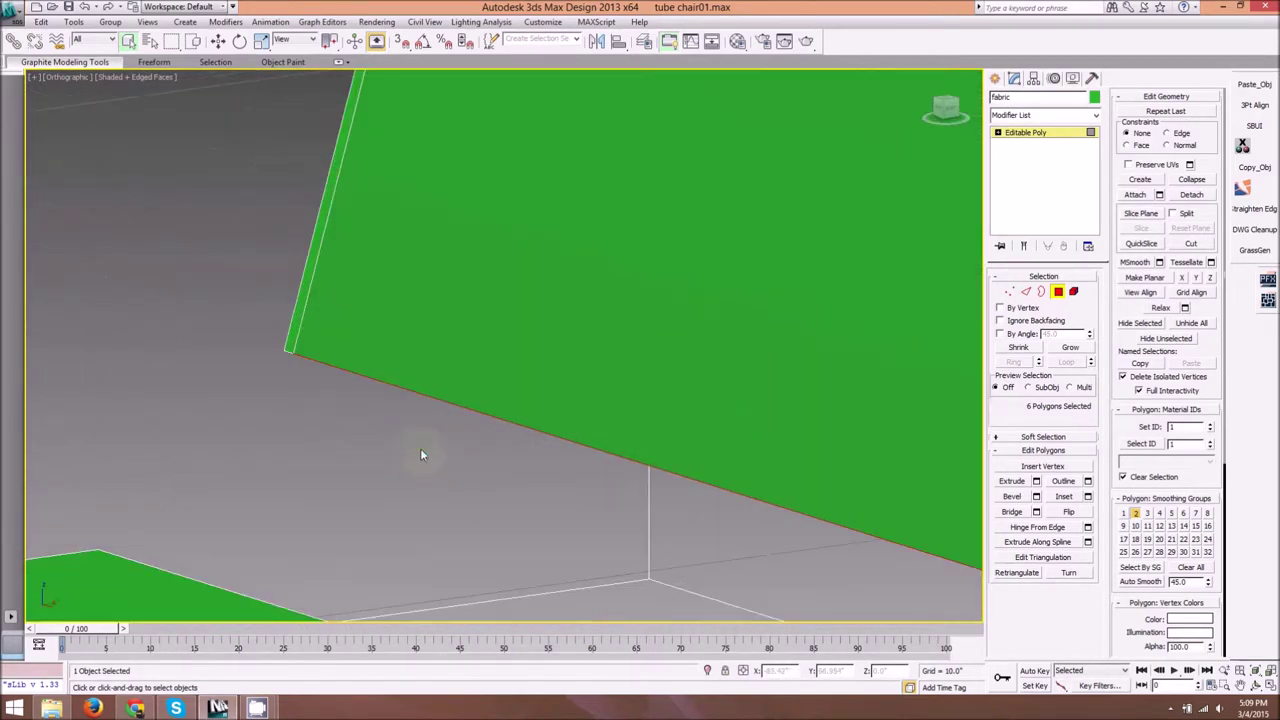
pyautogui.hotkey('ctrl', 'd')
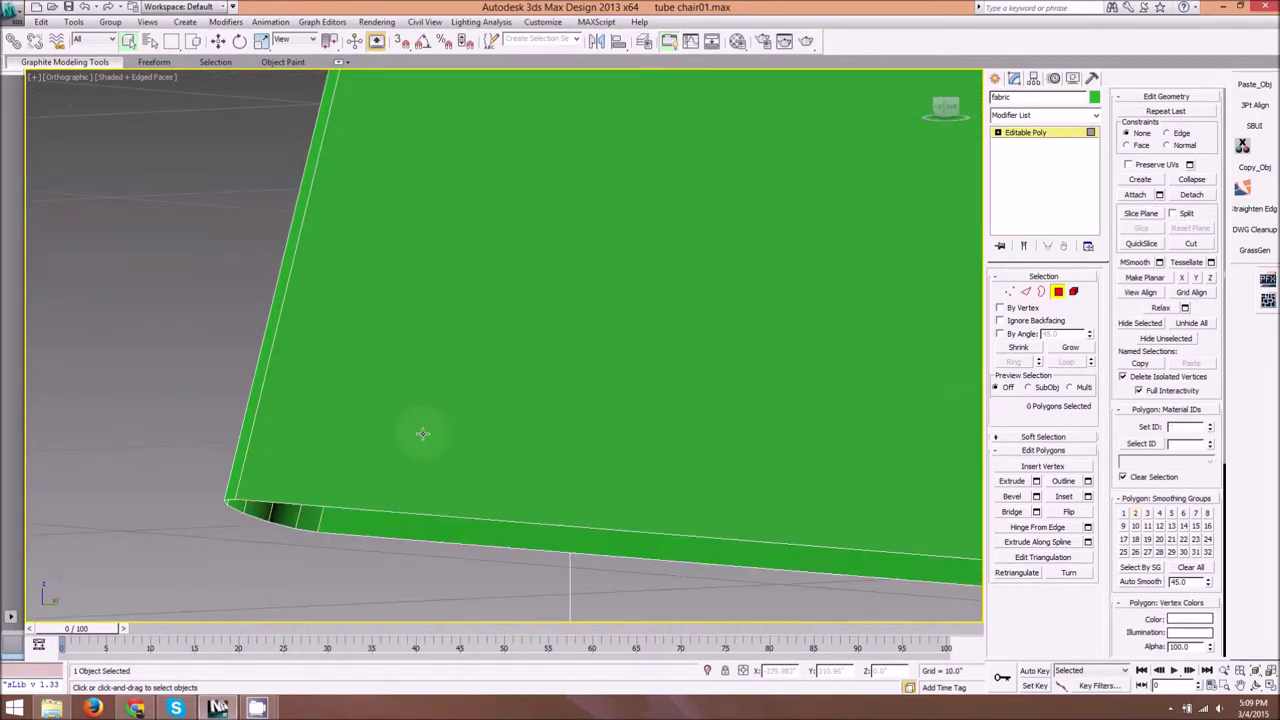
pyautogui.scroll(-5, 625, 379)
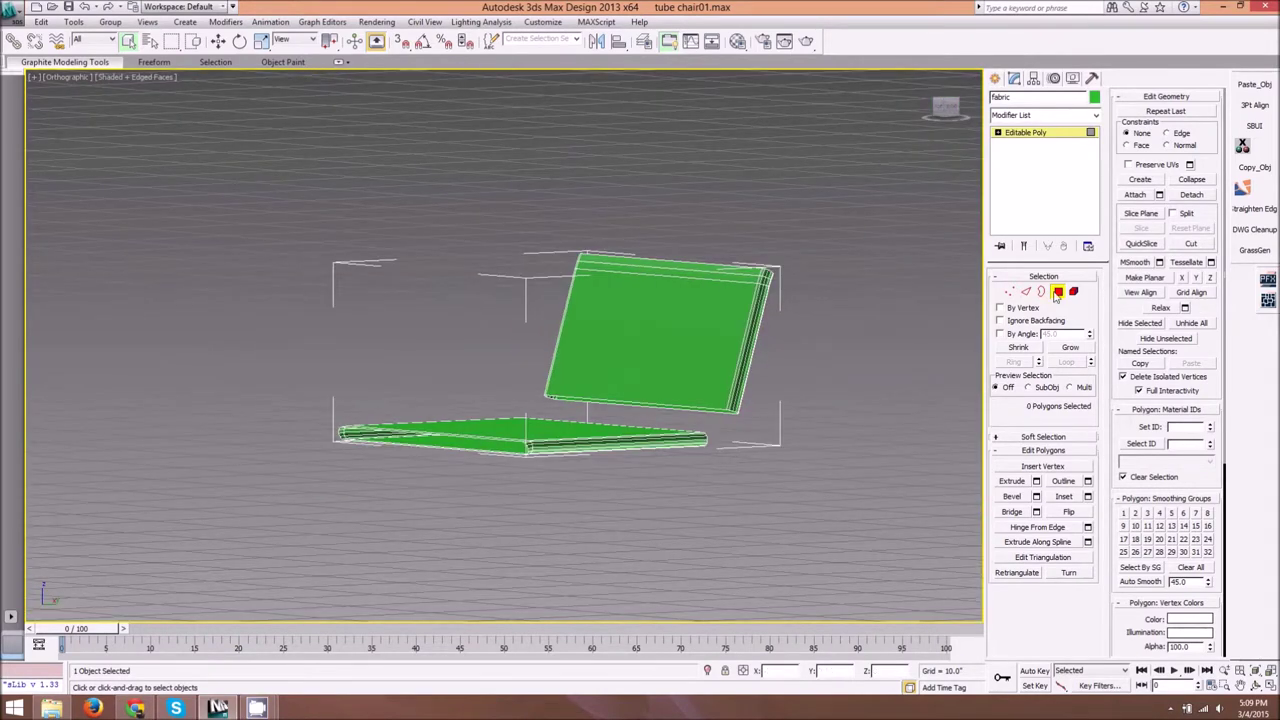
# Step: Leave polygon editing and apply a Shell modifier to the fabric object
pyautogui.click(1055, 295)
pyautogui.keyDown('alt'); pyautogui.moveTo(849, 257); pyautogui.dragTo(443, 449, button='middle'); pyautogui.keyUp('alt')
pyautogui.scroll(5, 664, 411)
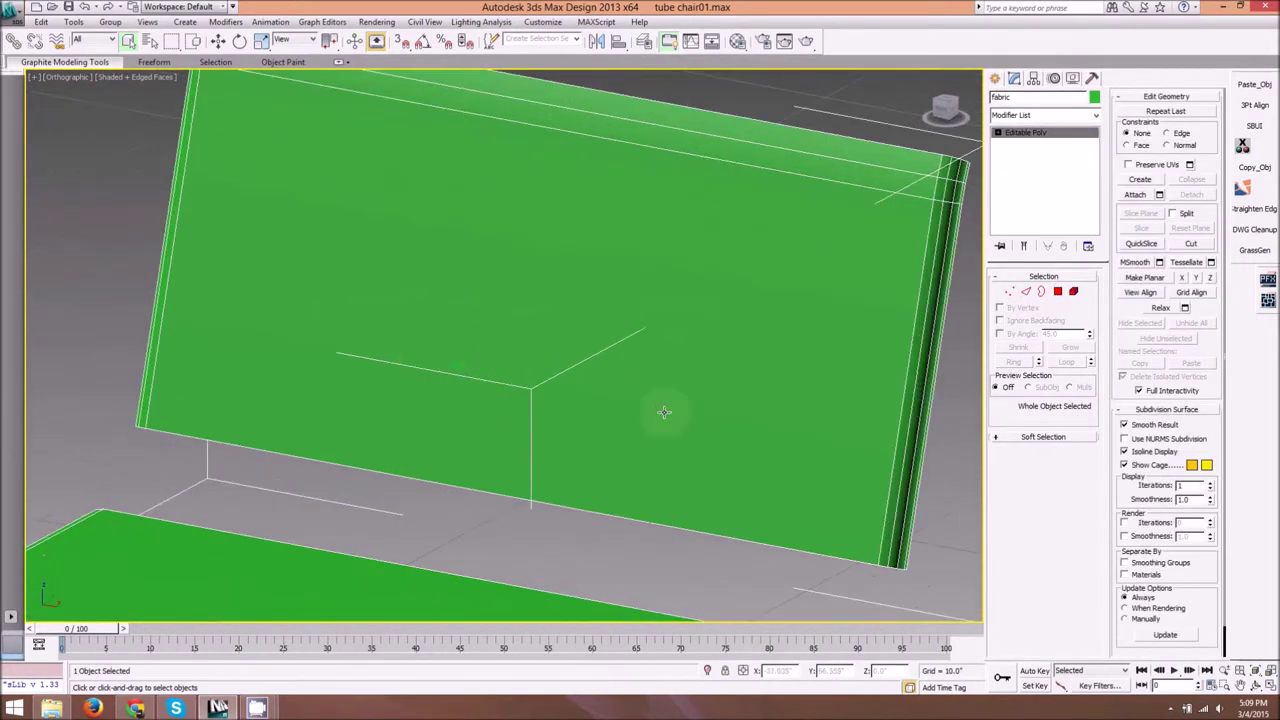
pyautogui.scroll(-5, 664, 411)
pyautogui.scroll(6, 666, 259)
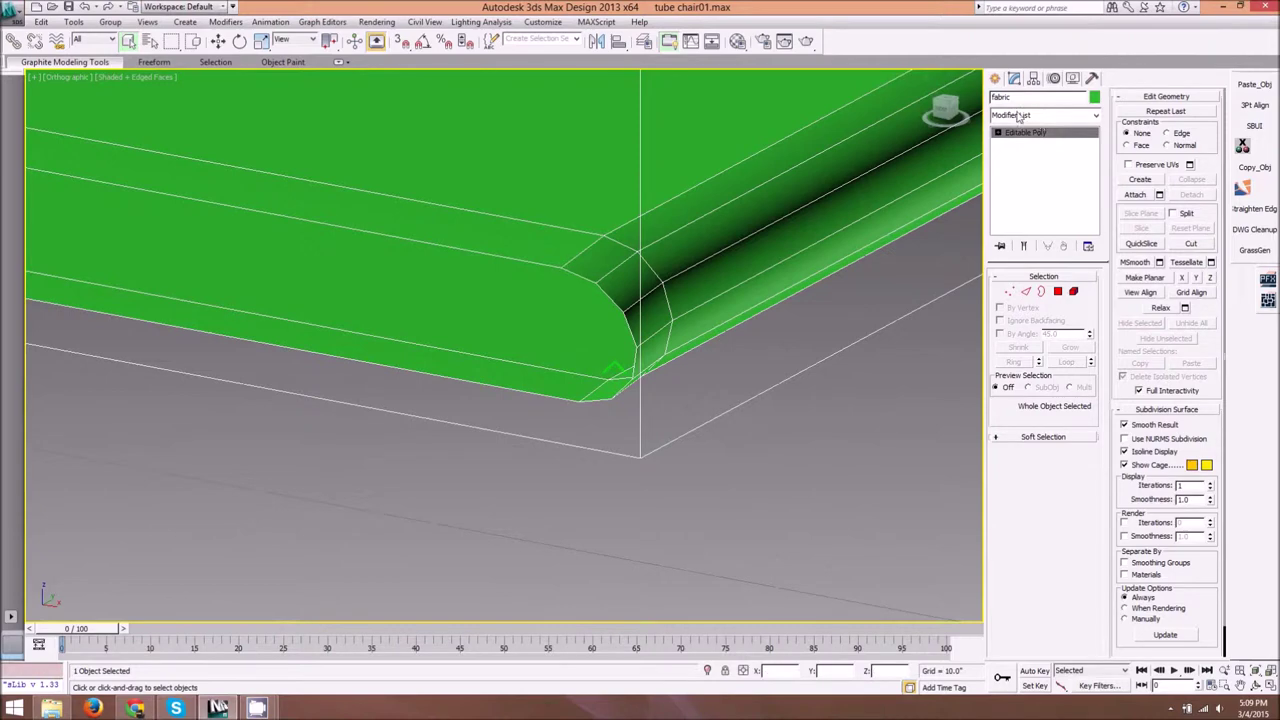
pyautogui.click(1044, 117)
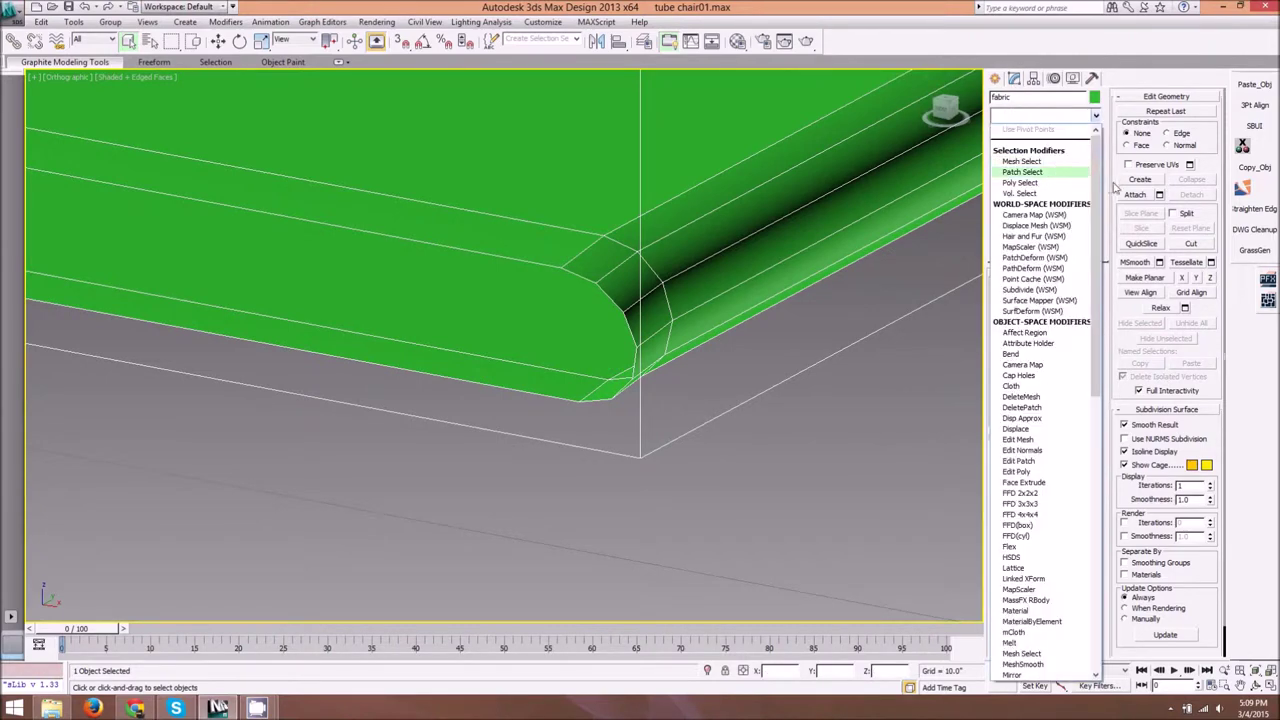
pyautogui.scroll(-10, 1030, 350)
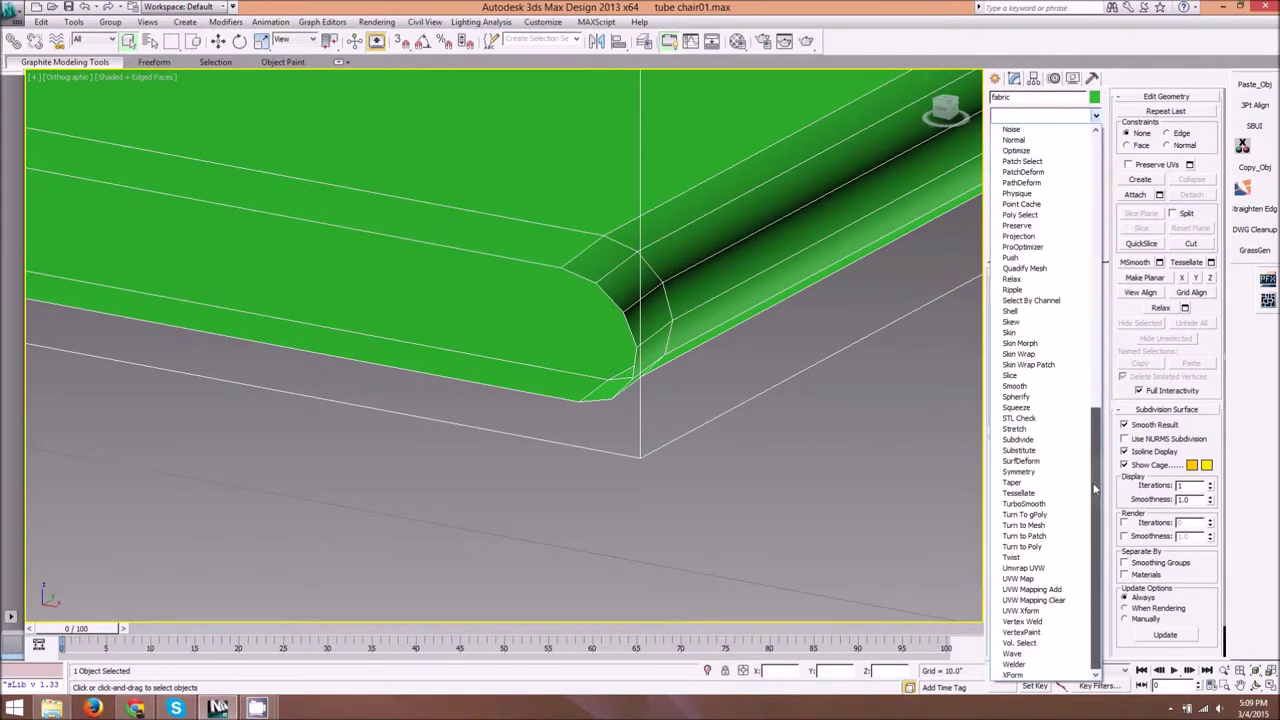
pyautogui.click(1041, 314)
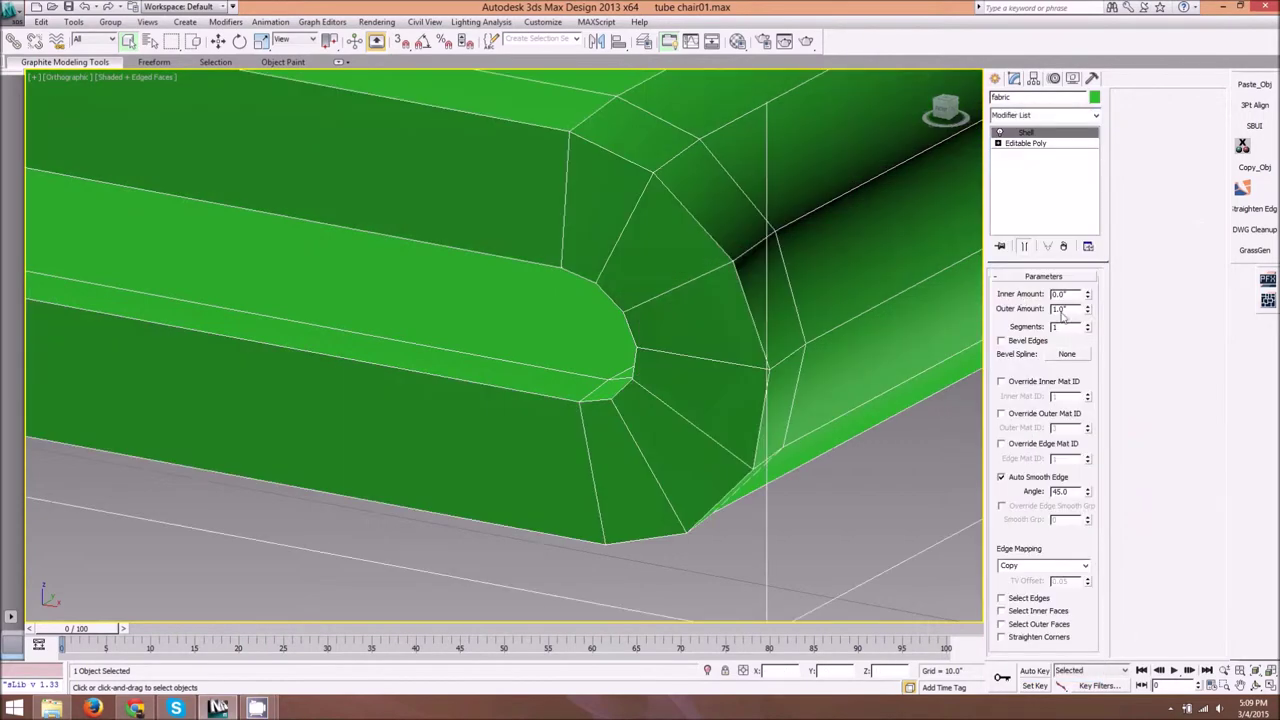
# Step: Set the fabric shell's outer amount to 0.125 inch
pyautogui.scroll(-5, 768, 420)
pyautogui.moveTo(786, 357); pyautogui.dragTo(686, 280, button='middle')
pyautogui.scroll(5, 528, 510)
pyautogui.scroll(-1, 686, 280)
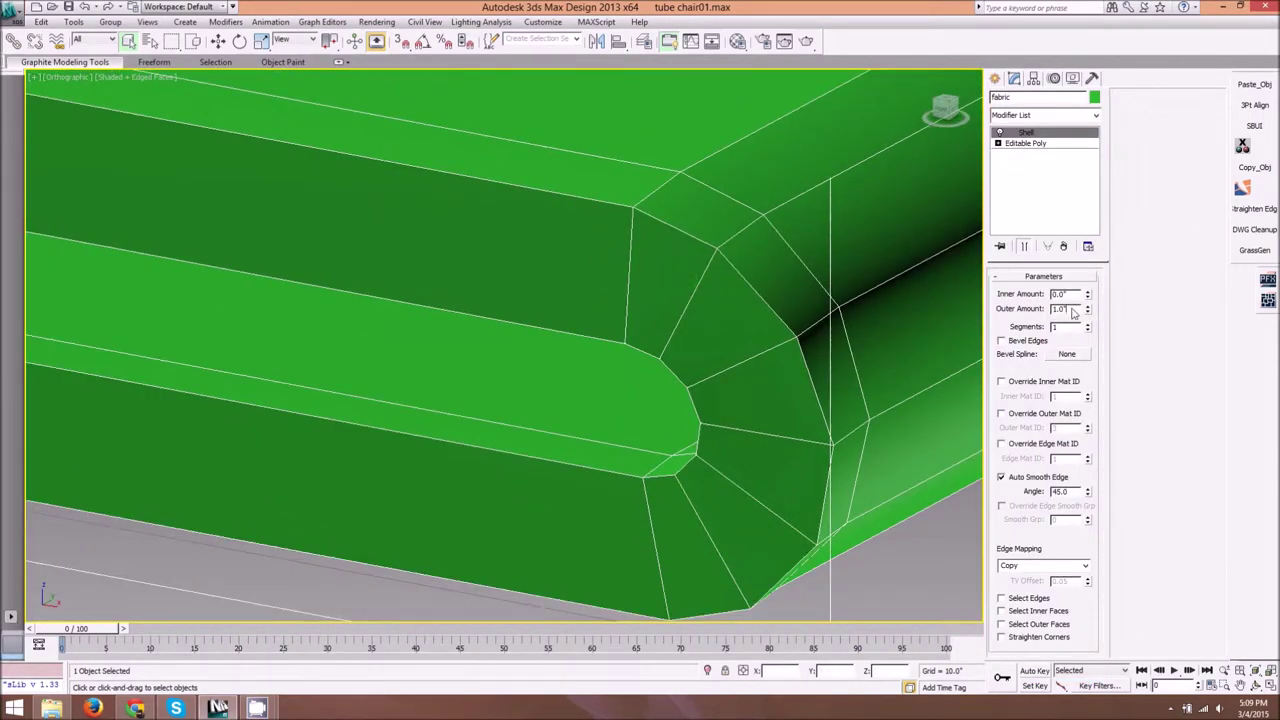
pyautogui.click(1072, 309)
pyautogui.write('.125')
pyautogui.press('Return')
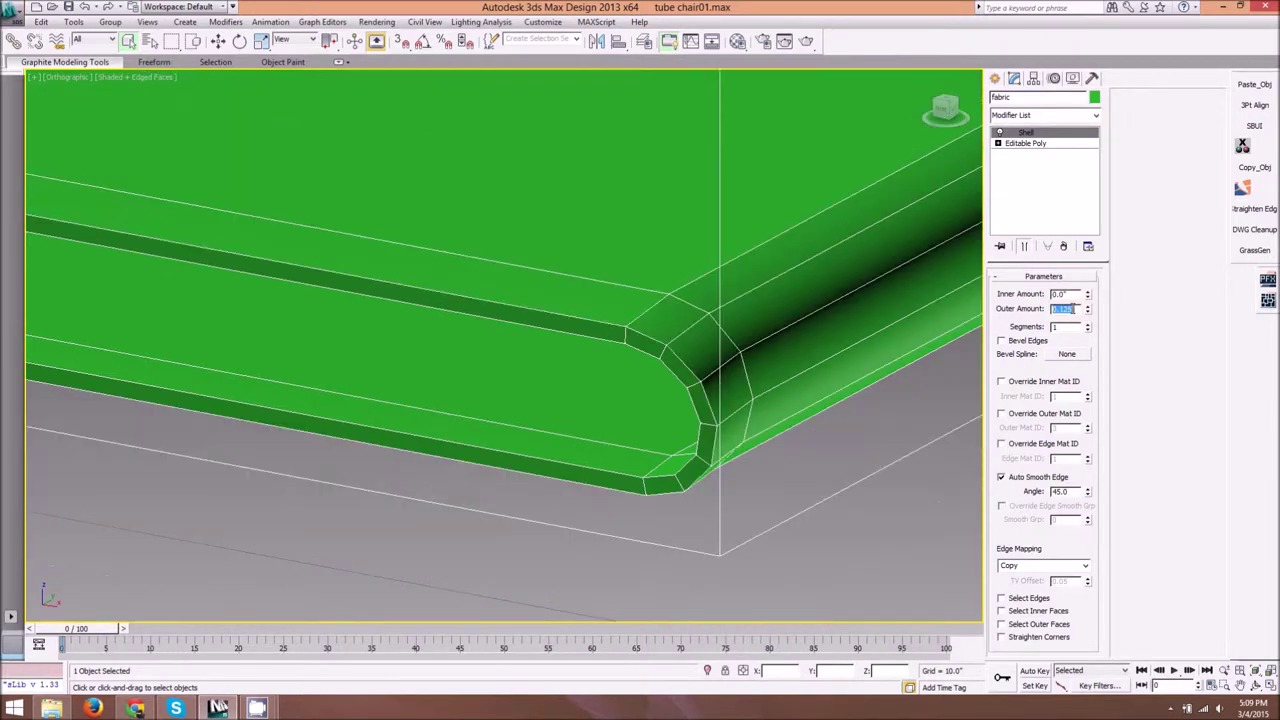
# Step: Set the fabric shell's outer amount to 1/16 inch
pyautogui.moveTo(780, 316); pyautogui.dragTo(609, 360, button='middle')
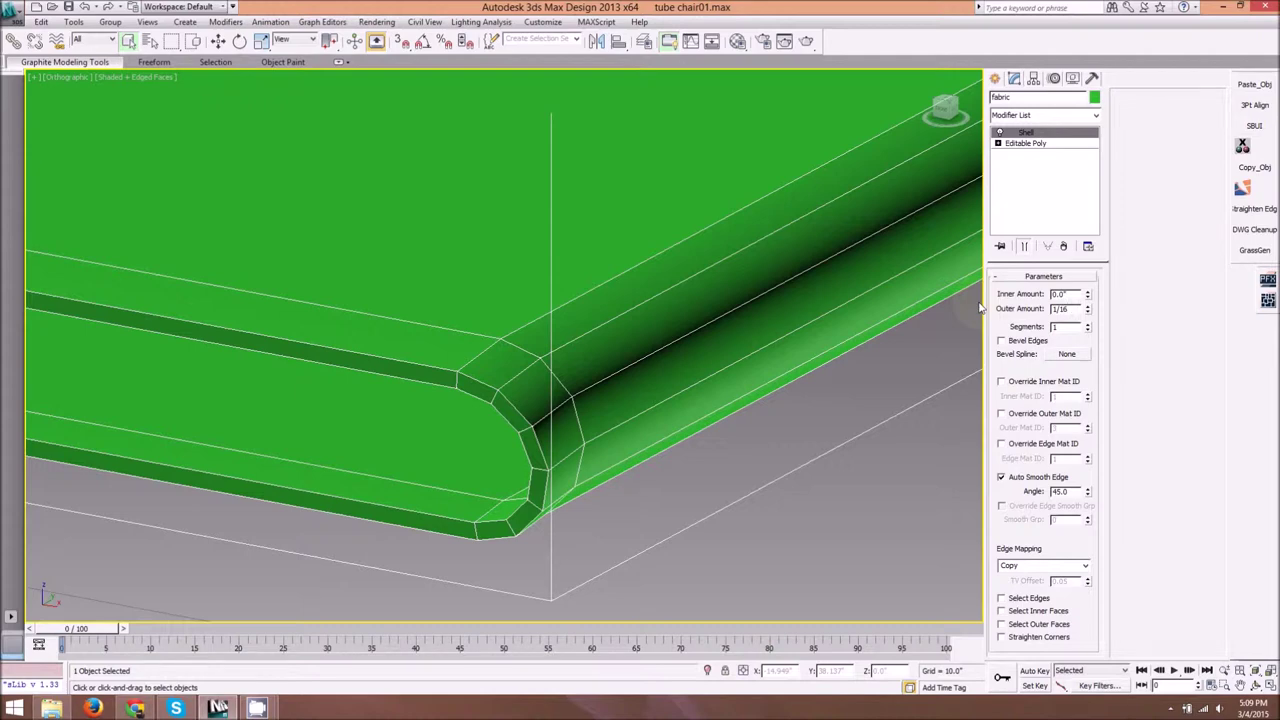
pyautogui.press('Return')
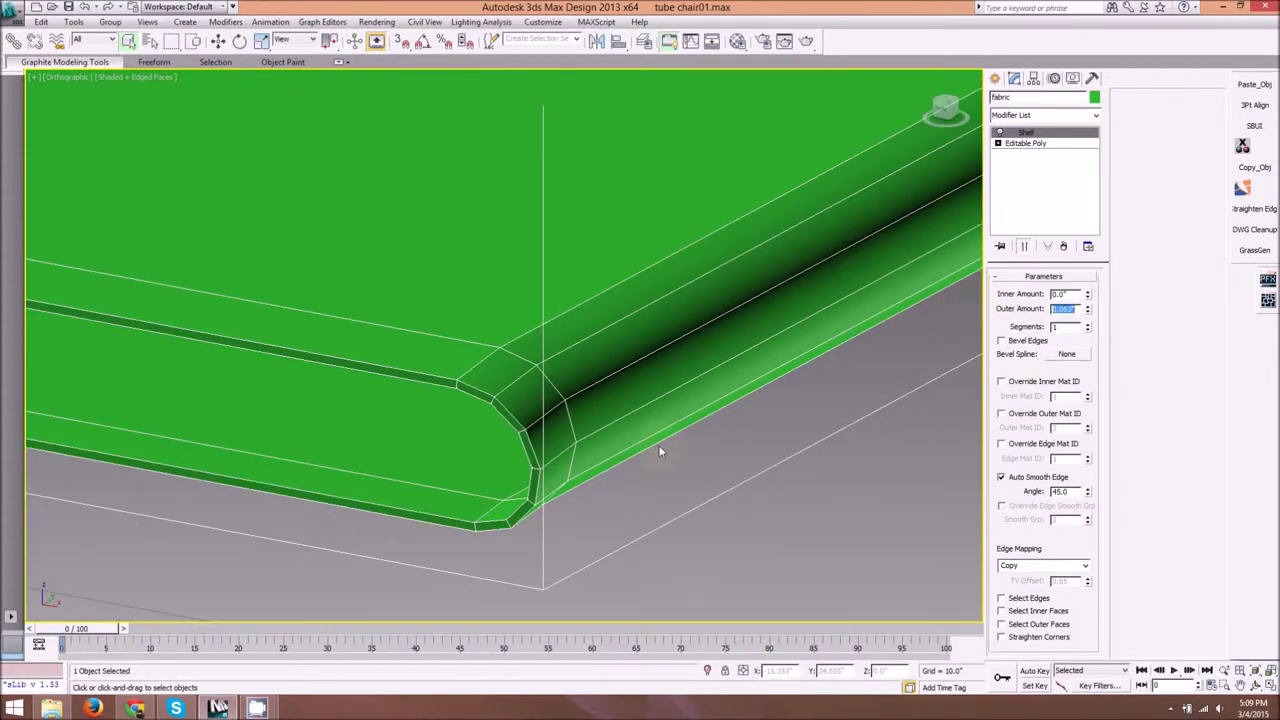
pyautogui.moveTo(690, 248); pyautogui.dragTo(675, 315, button='middle')
pyautogui.scroll(-10, 675, 315)
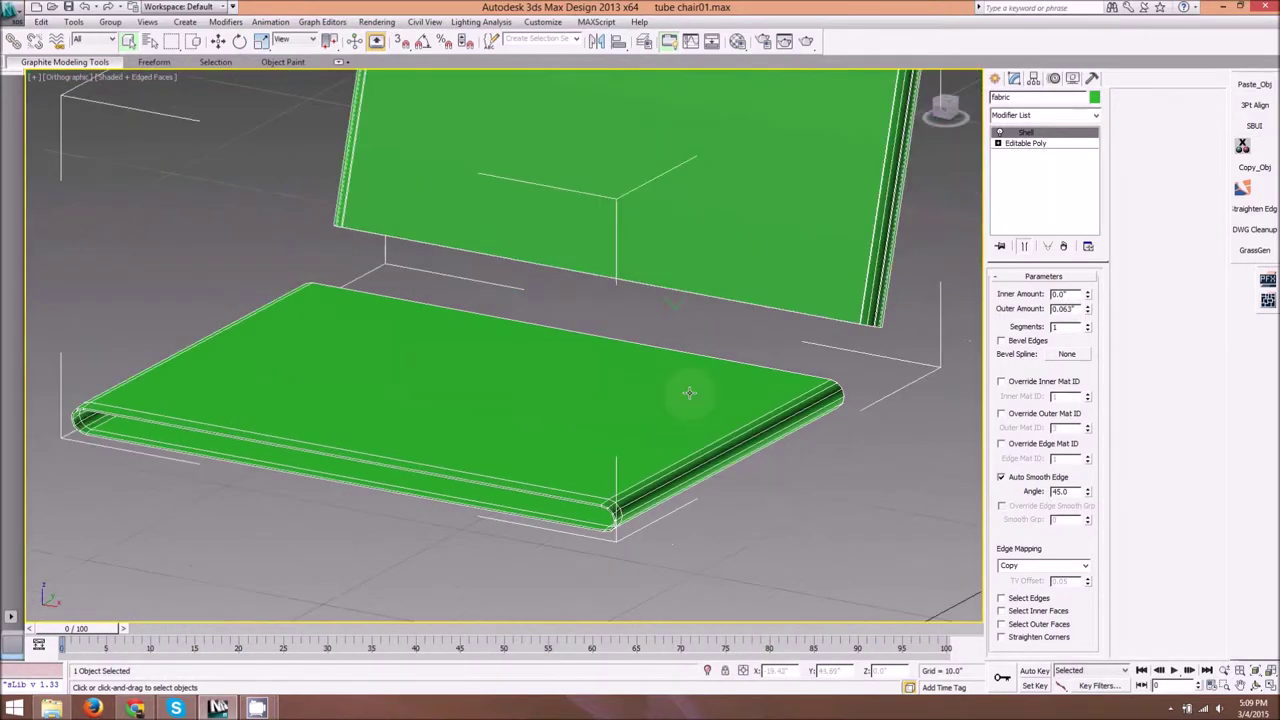
# Step: Add a TurboSmooth modifier above the Shell on the fabric object
pyautogui.scroll(5, 727, 383)
pyautogui.click(1095, 115)
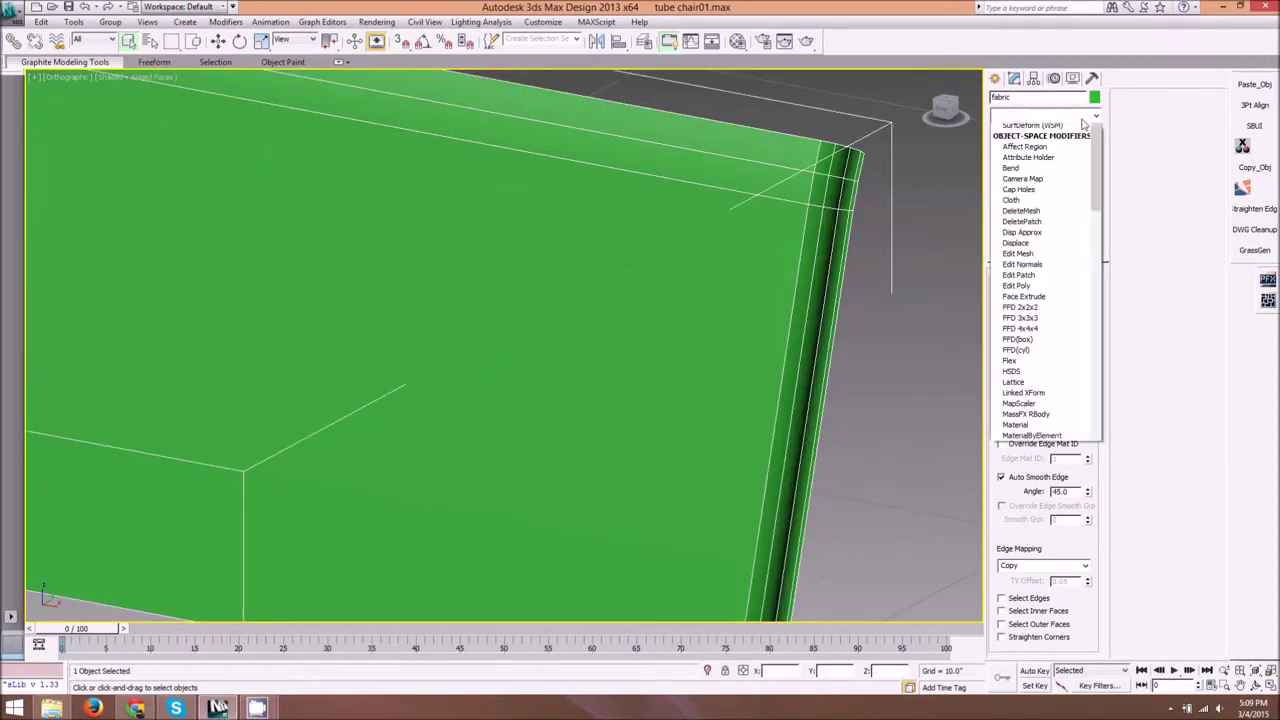
pyautogui.moveTo(1097, 158); pyautogui.dragTo(1097, 431)
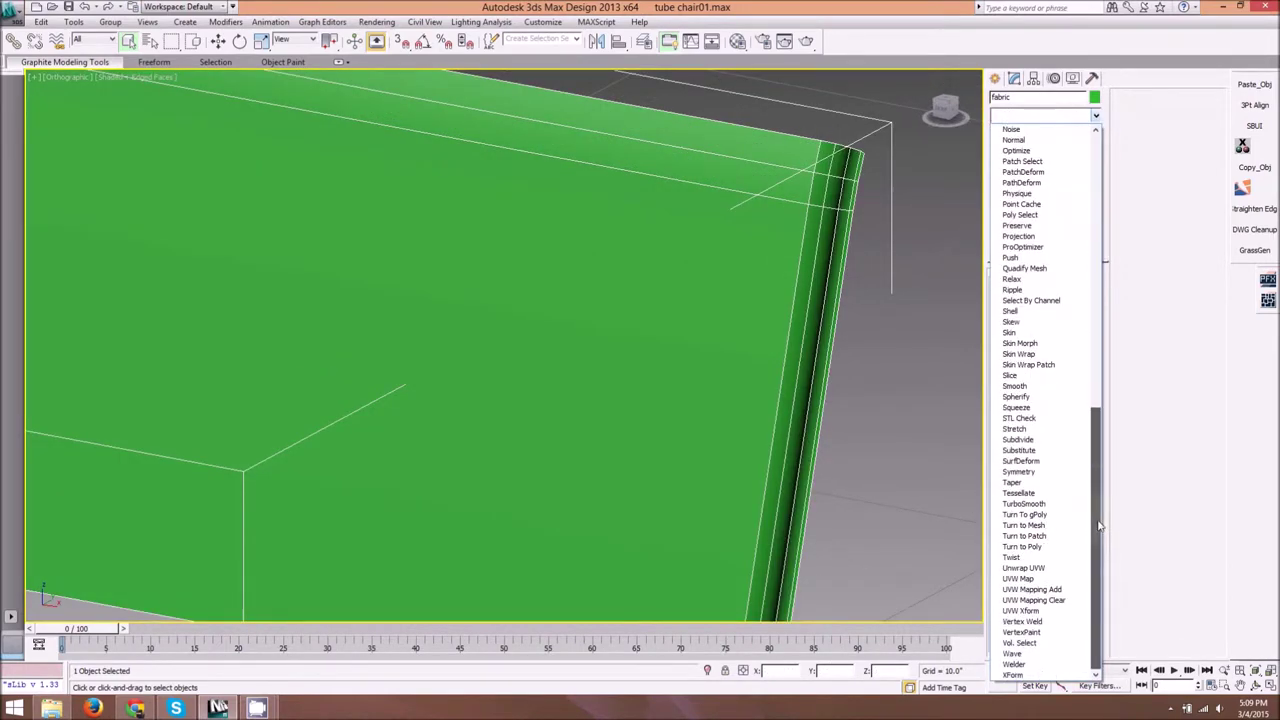
pyautogui.click(1030, 504)
pyautogui.scroll(-6, 743, 251)
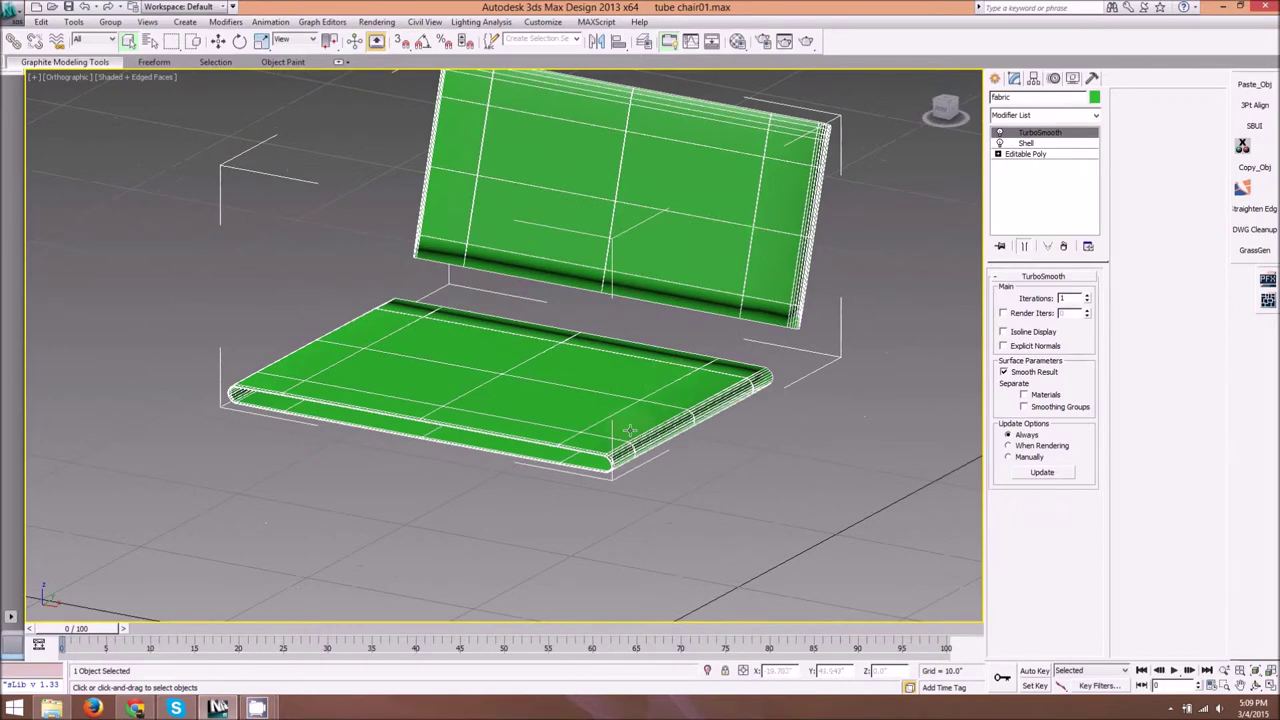
# Step: Set the fabric's TurboSmooth iterations to 3
pyautogui.scroll(8, 450, 462)
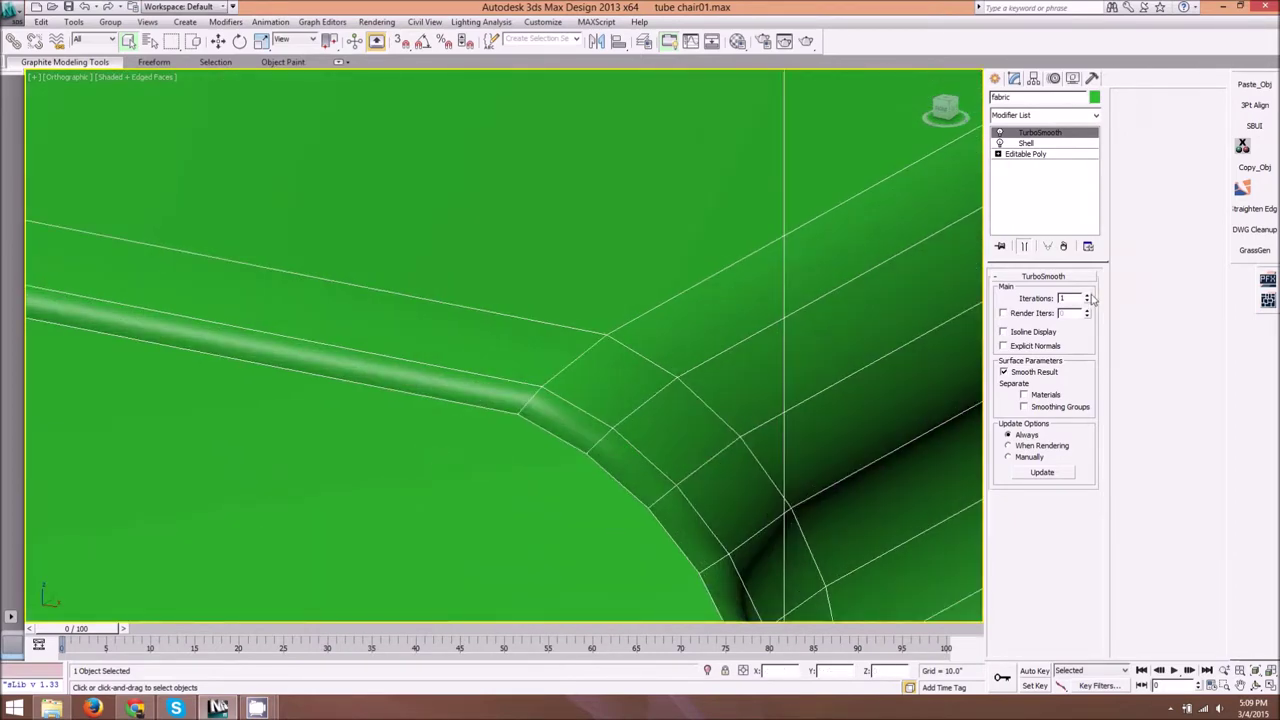
pyautogui.click(1087, 296)
pyautogui.click(1087, 296)
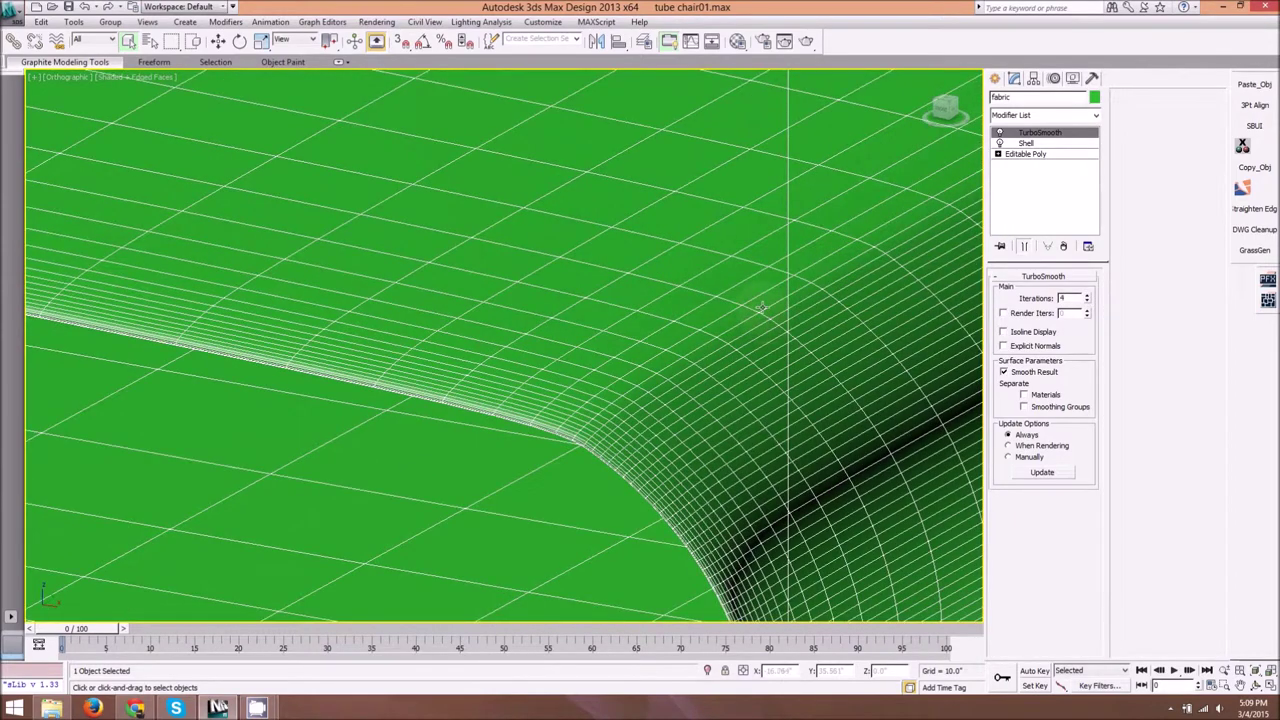
pyautogui.click(1087, 304)
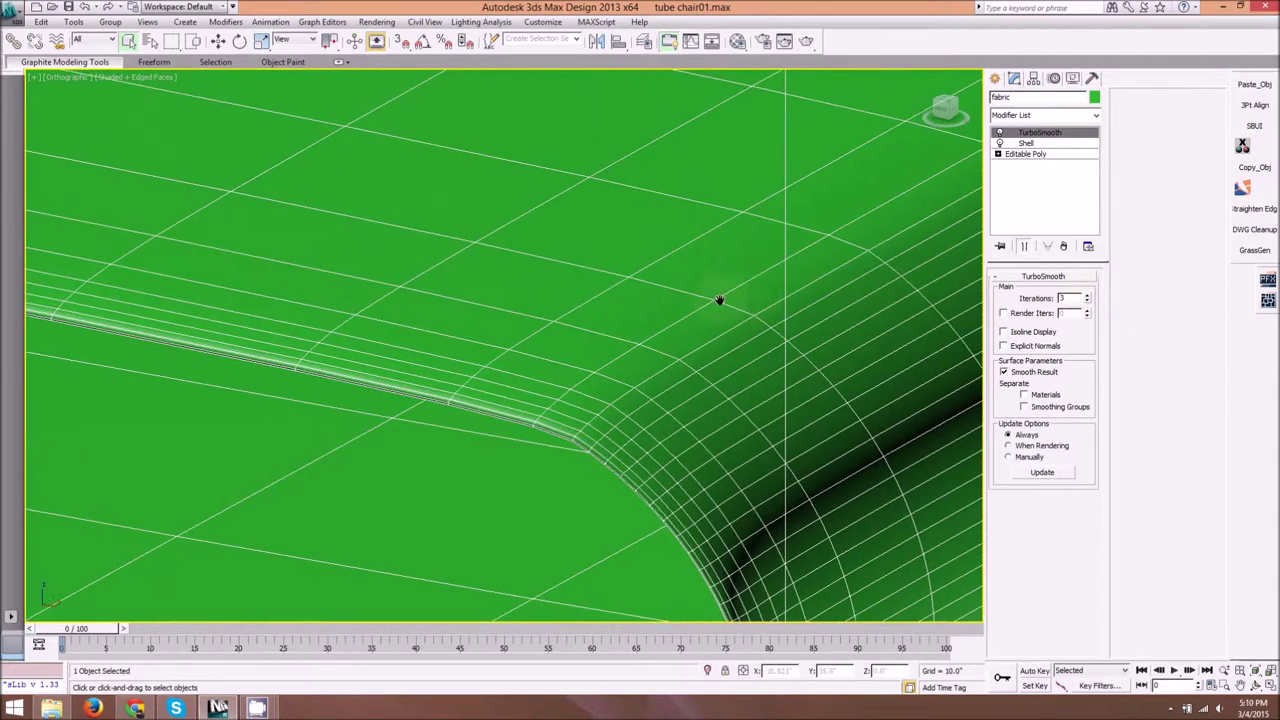
pyautogui.keyDown('alt'); pyautogui.moveTo(717, 297); pyautogui.dragTo(724, 374, button='middle'); pyautogui.keyUp('alt')
pyautogui.scroll(-5, 710, 381)
# Step: Unhide all the hidden scene objects while keeping the fabric seat and backrest selected
pyautogui.click(754, 333)
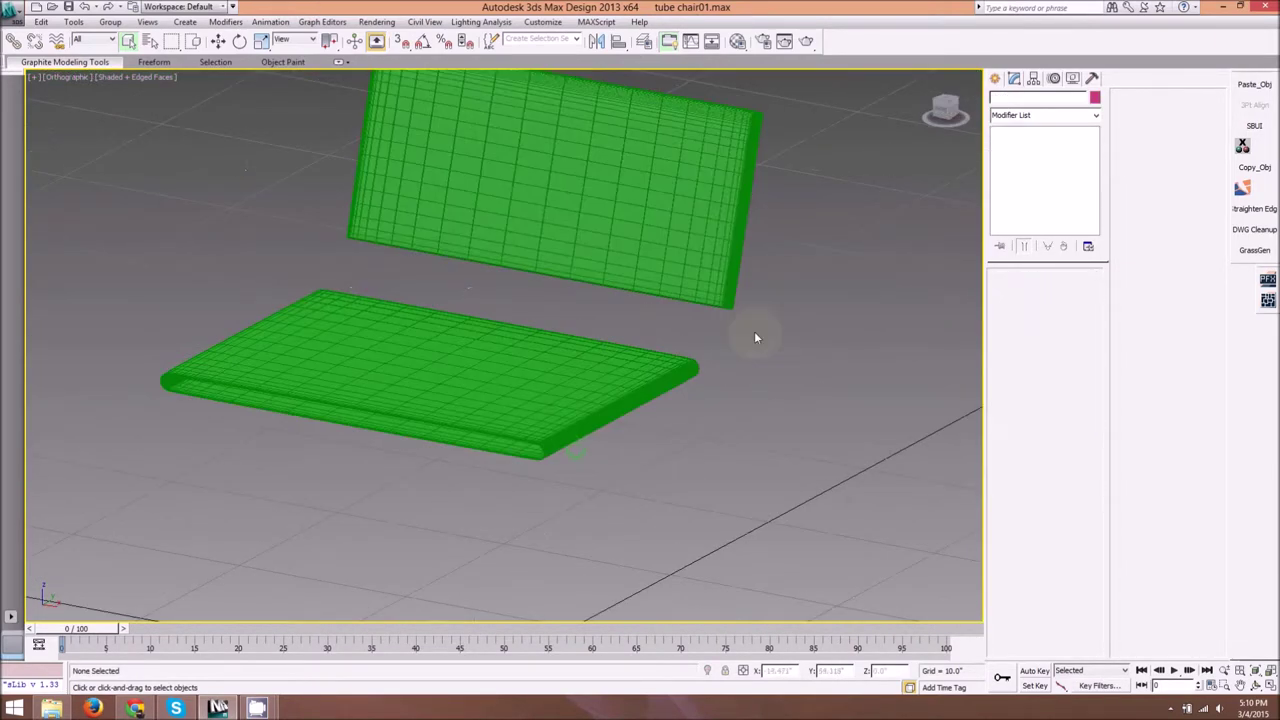
pyautogui.moveTo(779, 240); pyautogui.dragTo(759, 286, button='middle')
pyautogui.click(684, 345)
pyautogui.rightClick(738, 326)
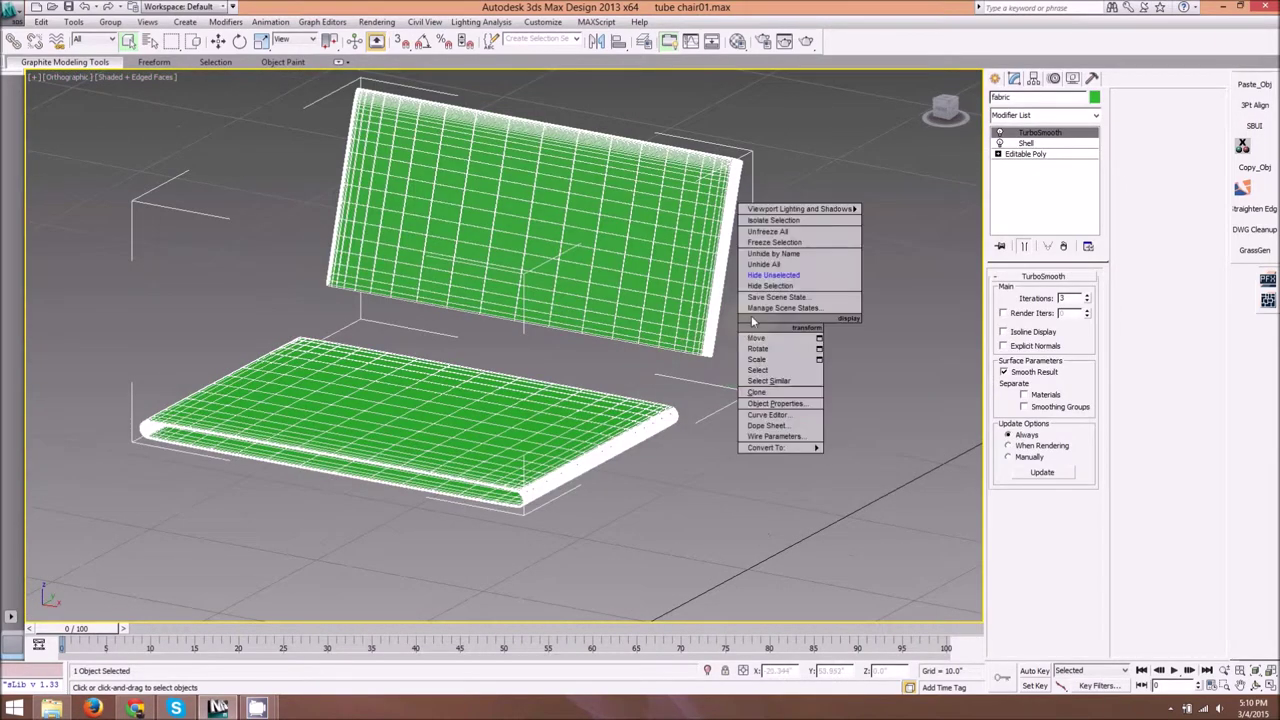
pyautogui.click(771, 265)
# Step: Add the adjoining tube frame and the reference box to the fabric selection
pyautogui.moveTo(705, 301); pyautogui.dragTo(669, 293, button='middle')
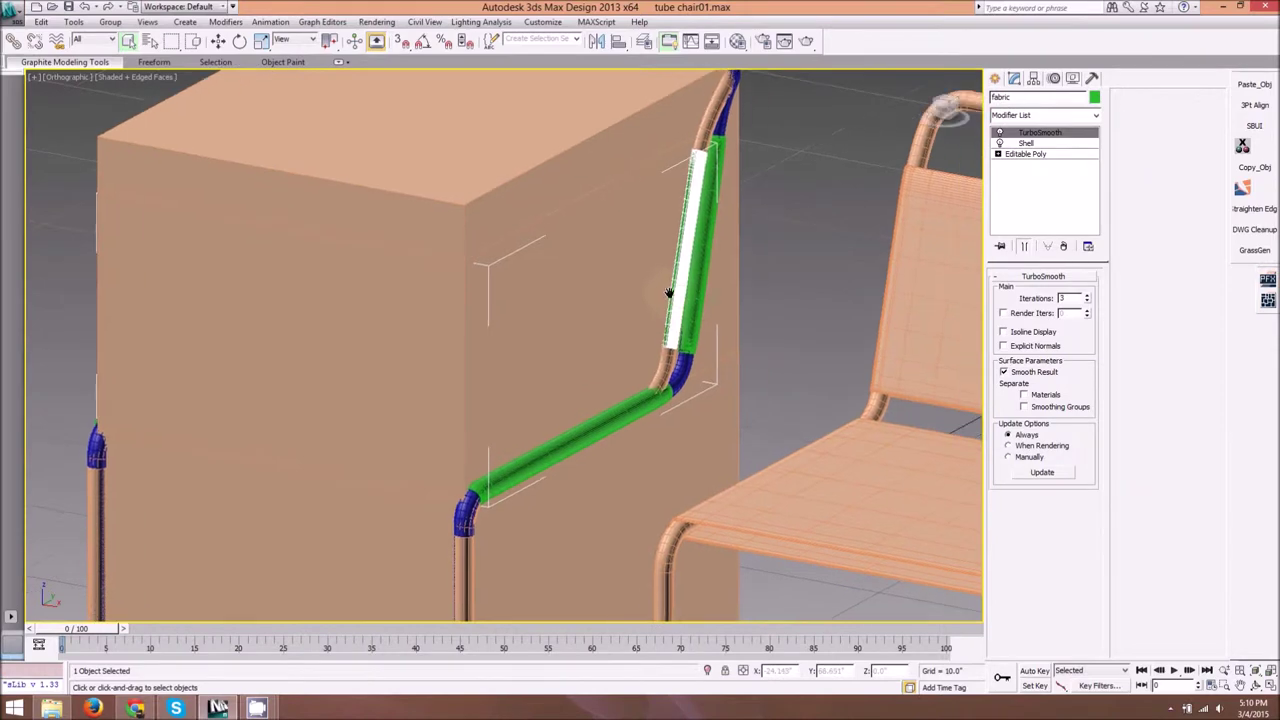
pyautogui.keyDown('ctrl'); pyautogui.click(636, 161); pyautogui.keyUp('ctrl')
pyautogui.keyDown('ctrl'); pyautogui.click(706, 124); pyautogui.keyUp('ctrl')
# Step: Examine how the fabric sleeves and bent tube frame sit against the sides of the reference box
pyautogui.keyDown('alt'); pyautogui.moveTo(728, 240); pyautogui.dragTo(463, 414, button='middle'); pyautogui.keyUp('alt')
pyautogui.scroll(3, 375, 287)
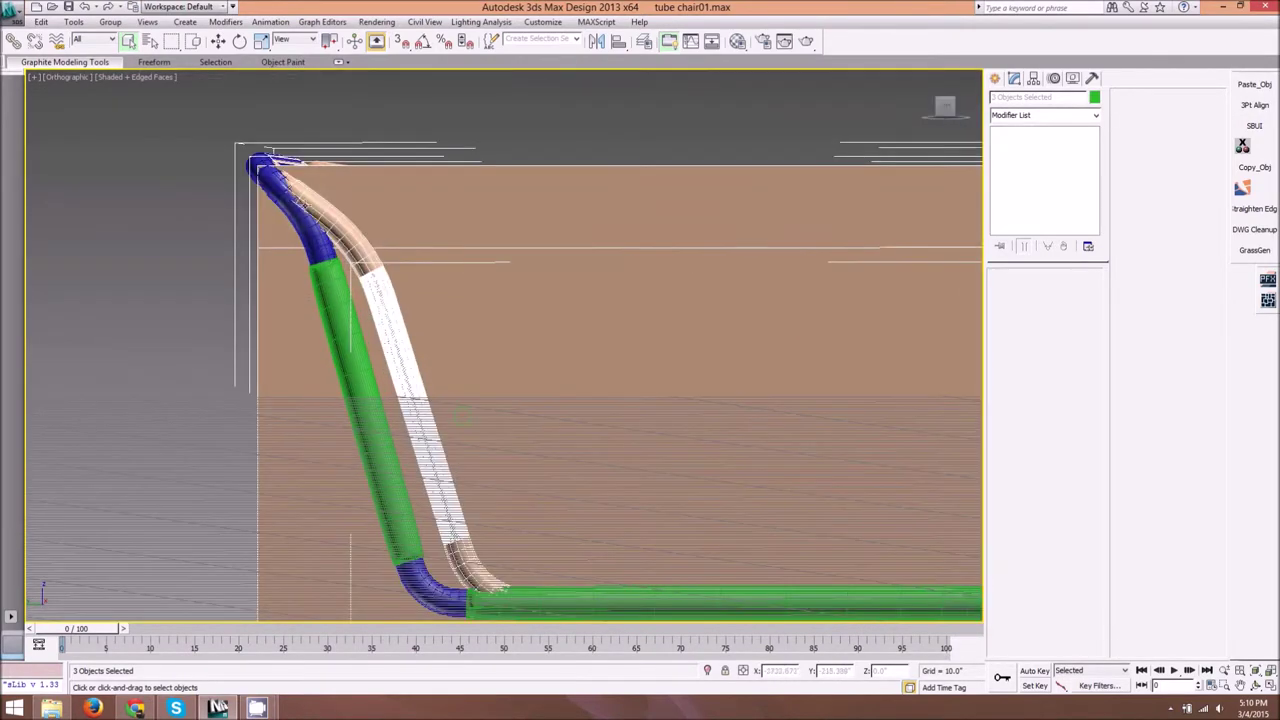
pyautogui.scroll(-3, 362, 240)
pyautogui.keyDown('alt'); pyautogui.moveTo(508, 276); pyautogui.dragTo(475, 308, button='middle'); pyautogui.keyUp('alt')
pyautogui.scroll(3, 363, 302)
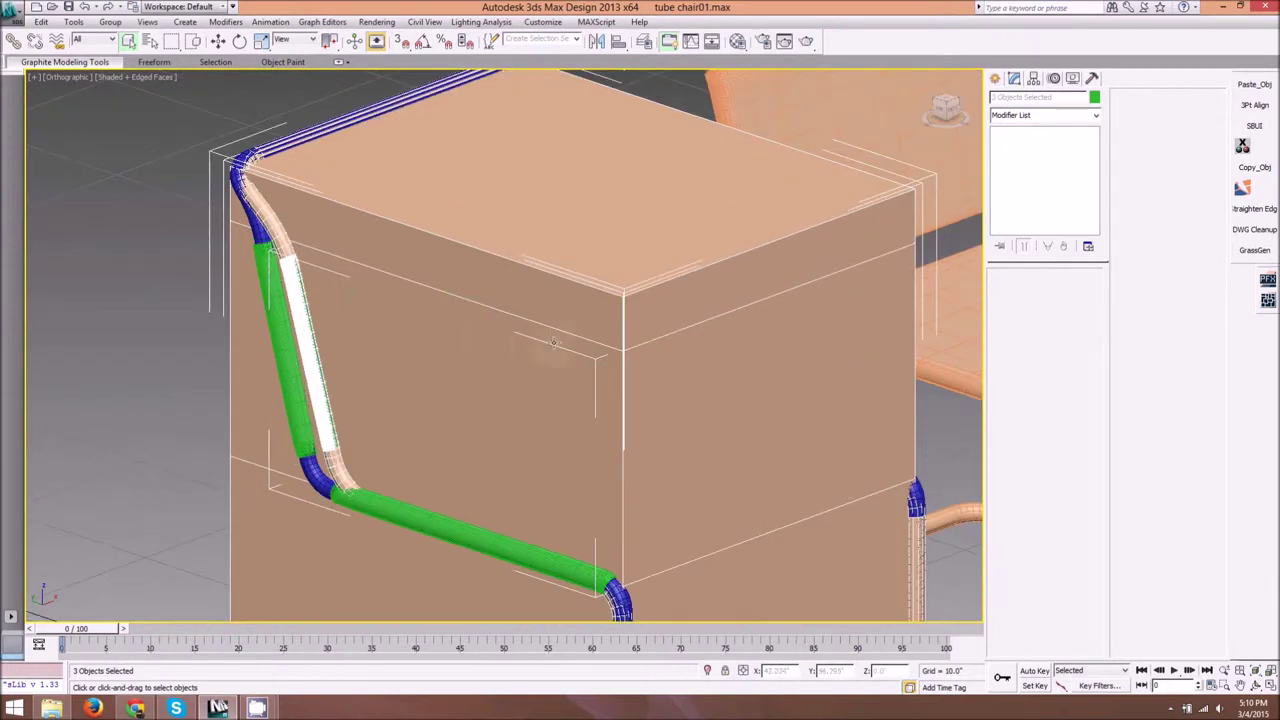
pyautogui.moveTo(554, 342); pyautogui.dragTo(447, 333, button='middle')
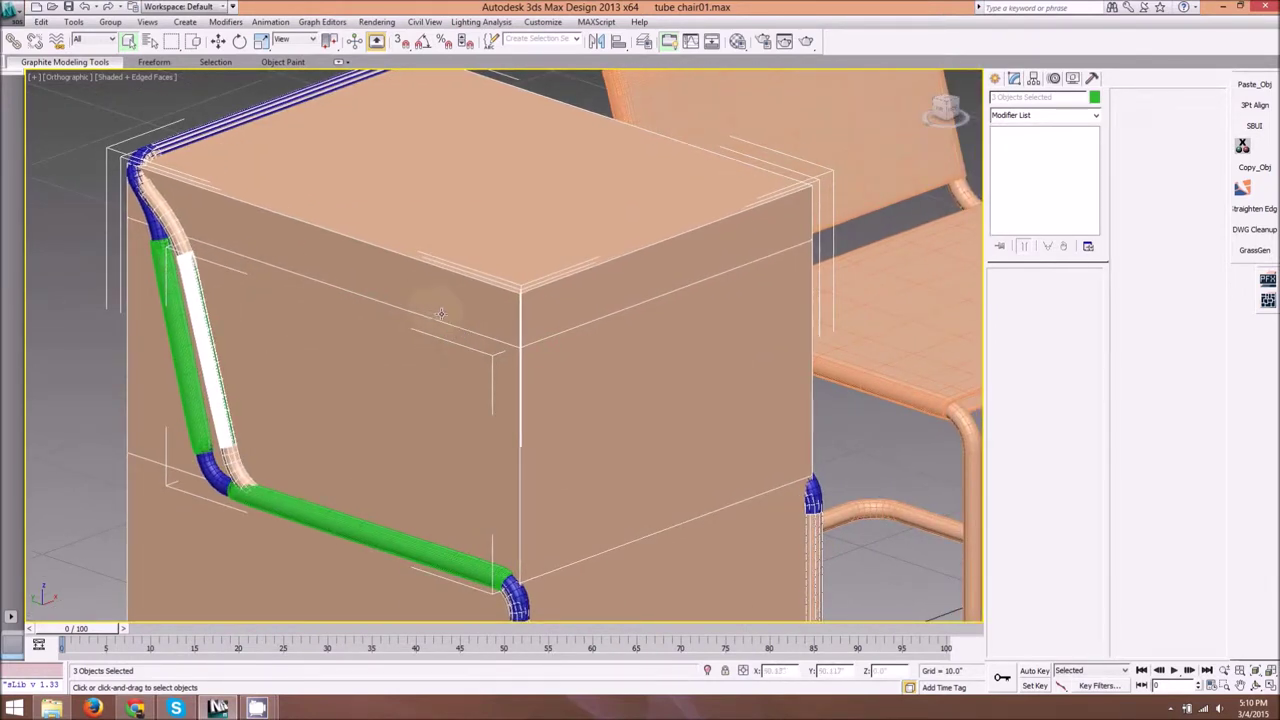
pyautogui.moveTo(571, 320); pyautogui.dragTo(483, 307, button='middle')
pyautogui.moveTo(375, 343); pyautogui.dragTo(506, 305, button='middle')
pyautogui.scroll(-3, 512, 262)
pyautogui.rightClick(515, 296)
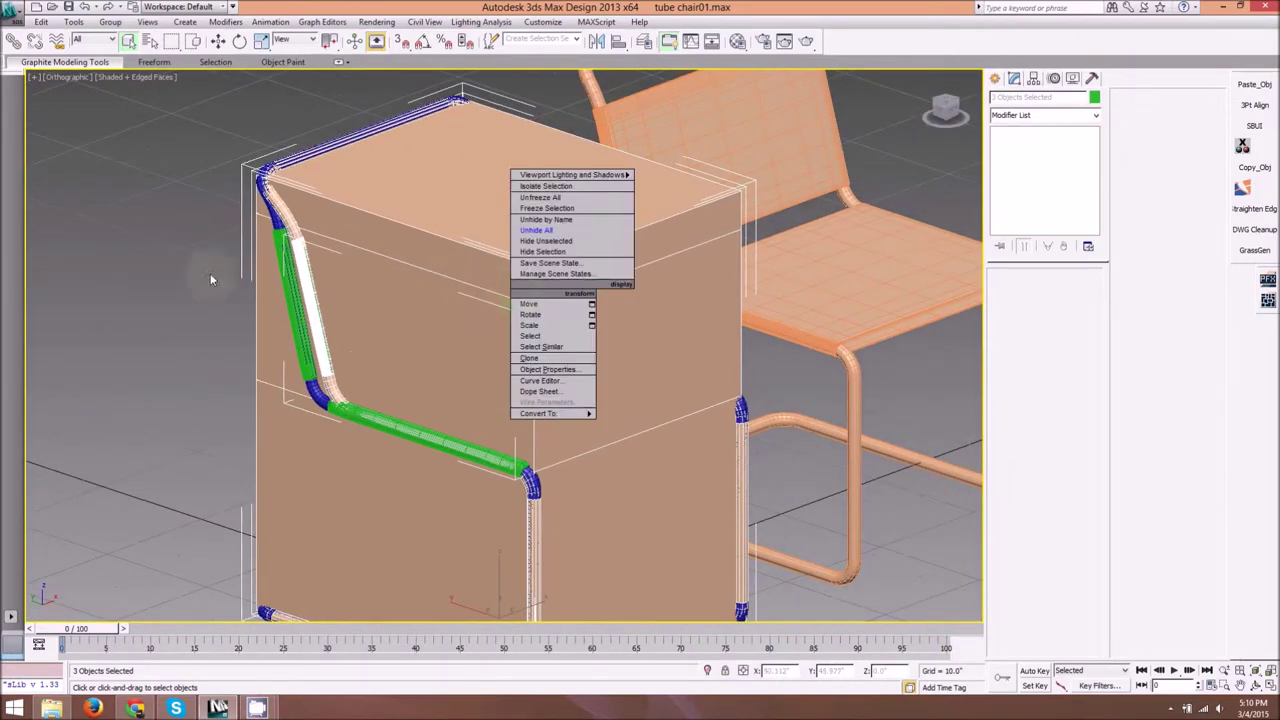
pyautogui.click(169, 228)
pyautogui.scroll(8, 298, 208)
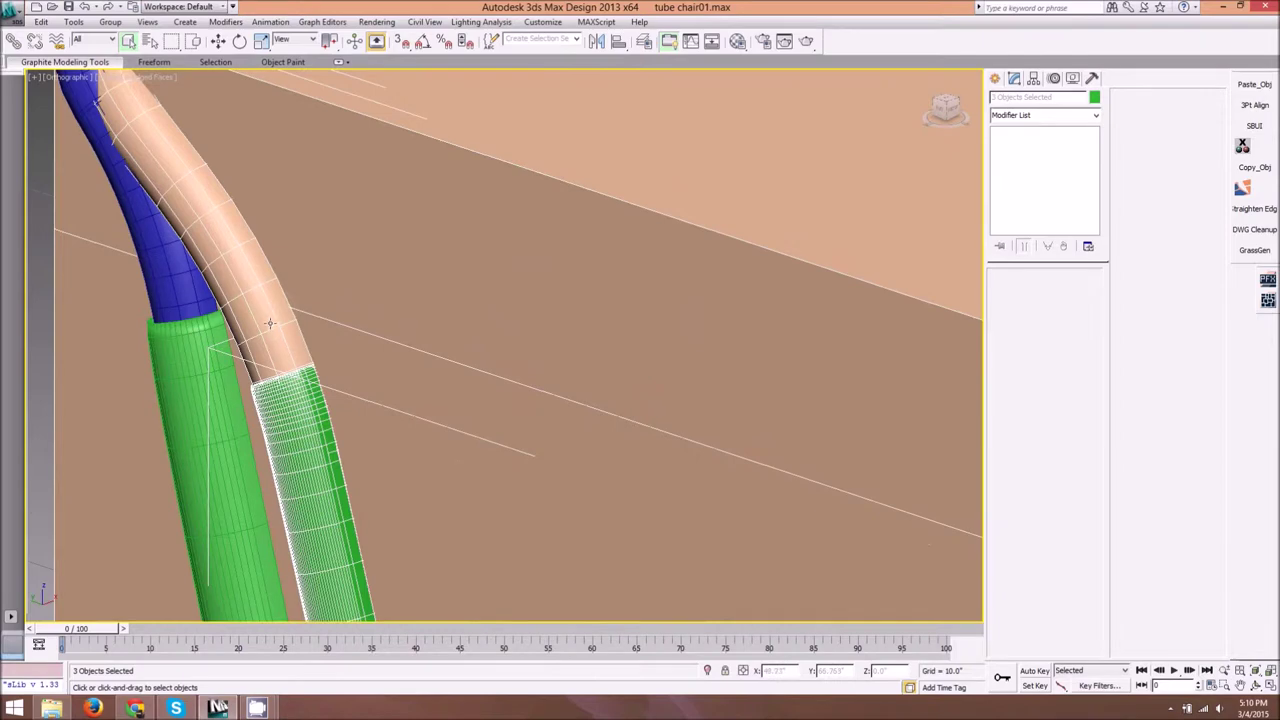
pyautogui.moveTo(306, 368); pyautogui.dragTo(236, 208, button='middle')
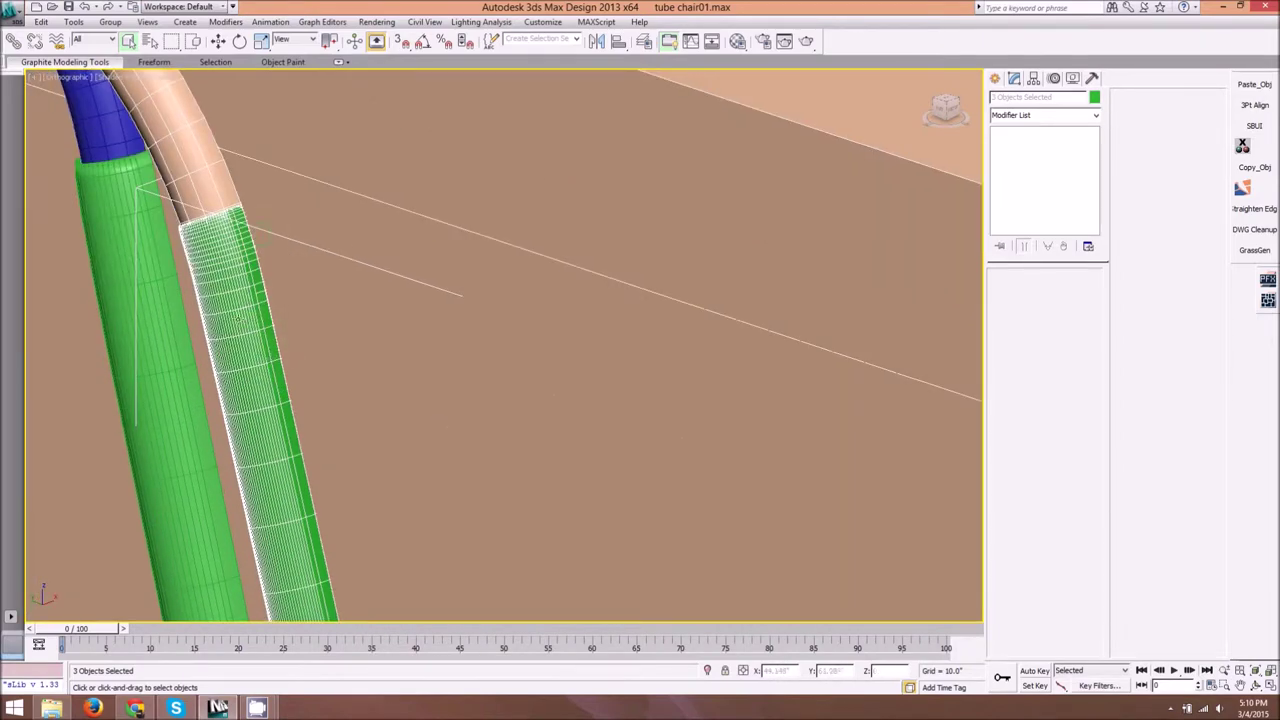
pyautogui.moveTo(184, 145); pyautogui.dragTo(208, 287, button='middle')
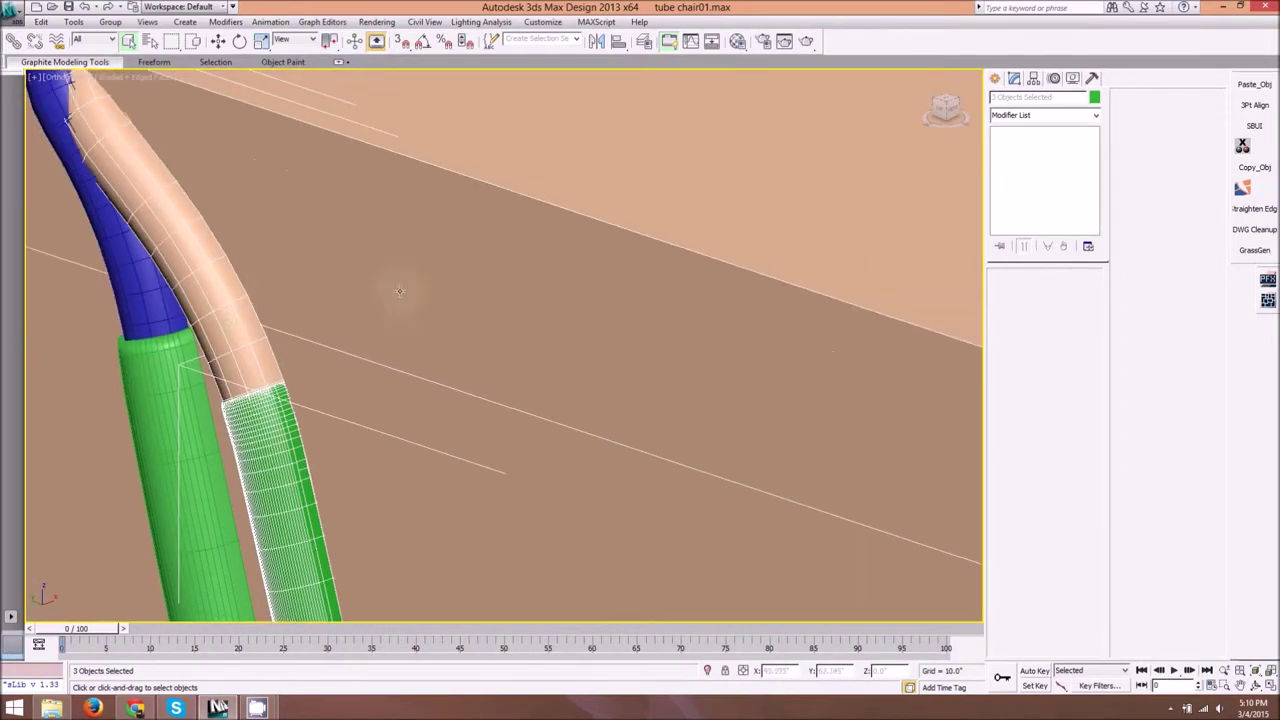
pyautogui.scroll(-6, 614, 349)
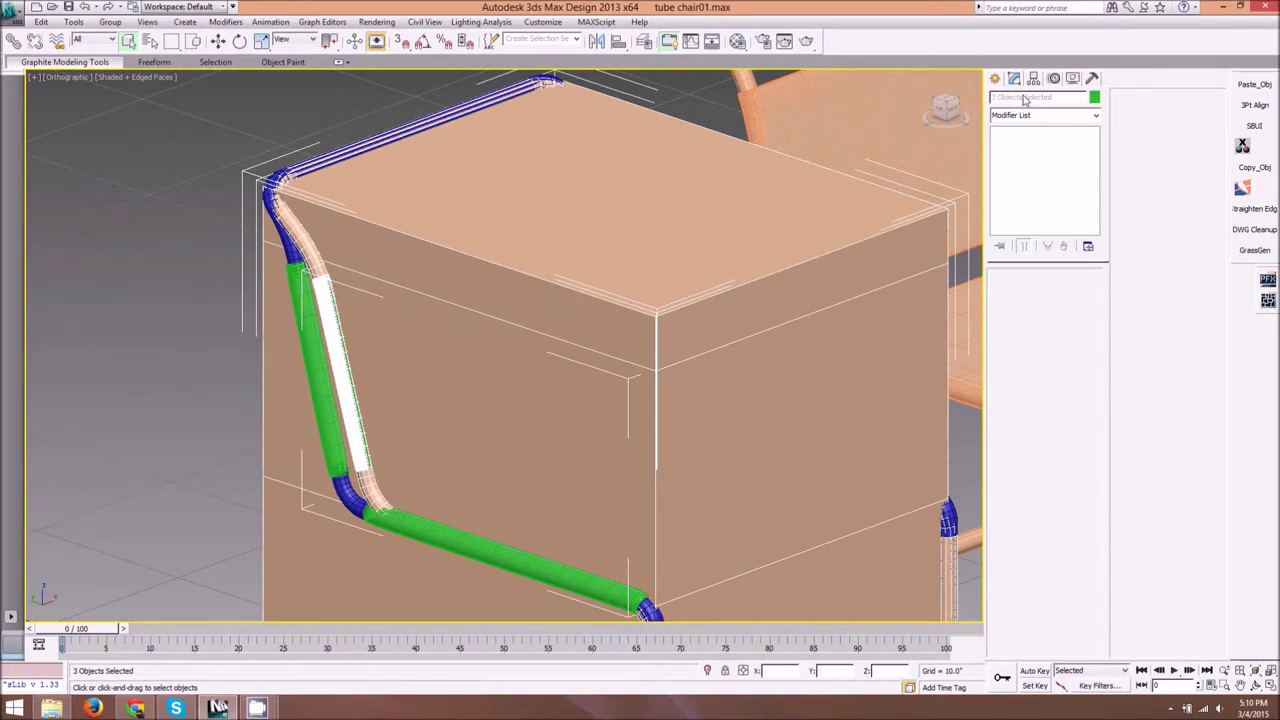
pyautogui.moveTo(721, 306); pyautogui.dragTo(523, 261, button='middle')
# Step: Hide everything except the selected fabric, tube frame and reference box
pyautogui.rightClick(404, 432)
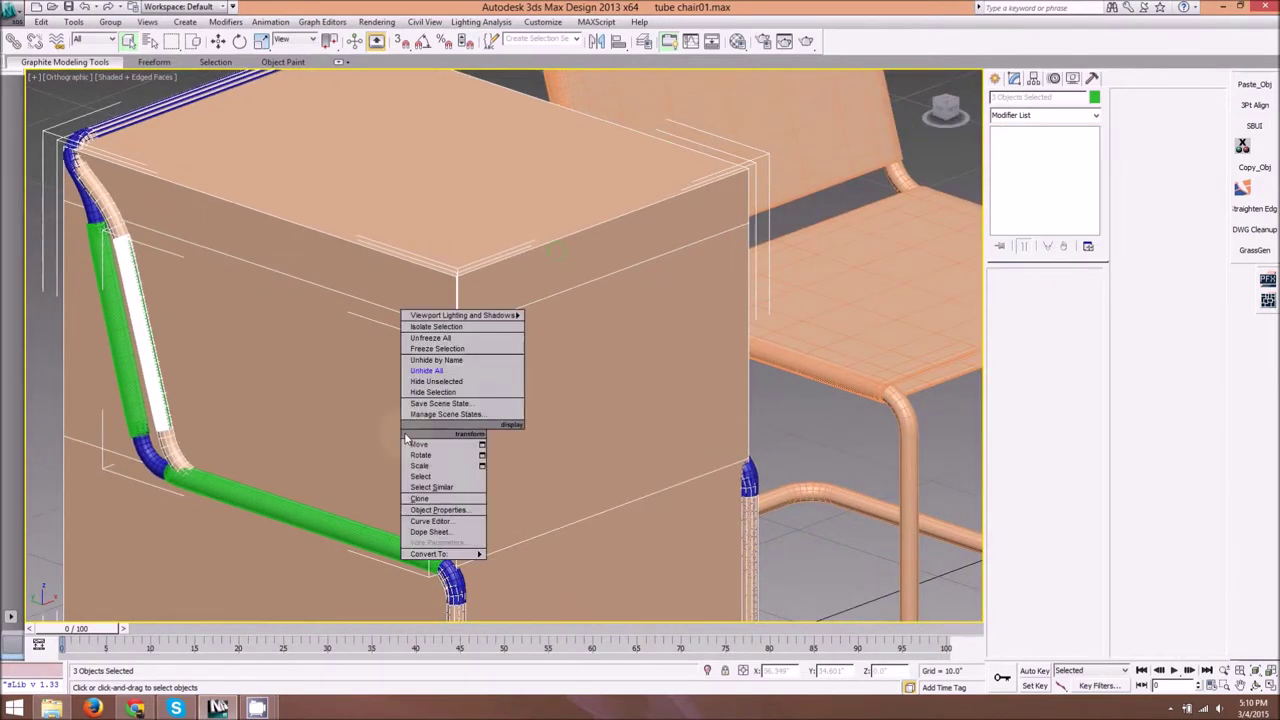
pyautogui.click(440, 383)
pyautogui.scroll(-4, 403, 364)
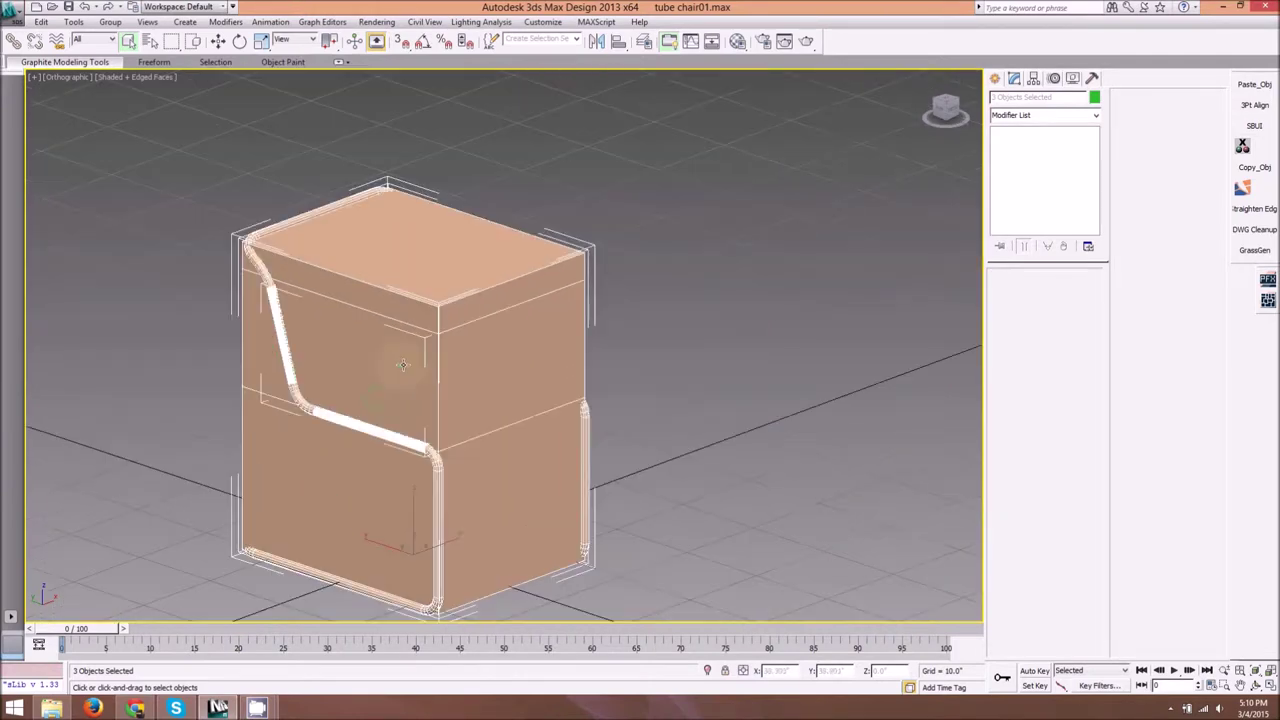
# Step: Select only the reference box and open its base Box parameters beneath the Edit Poly modifier
pyautogui.click(706, 351)
pyautogui.keyDown('alt'); pyautogui.moveTo(706, 351); pyautogui.dragTo(508, 405, button='middle'); pyautogui.keyUp('alt')
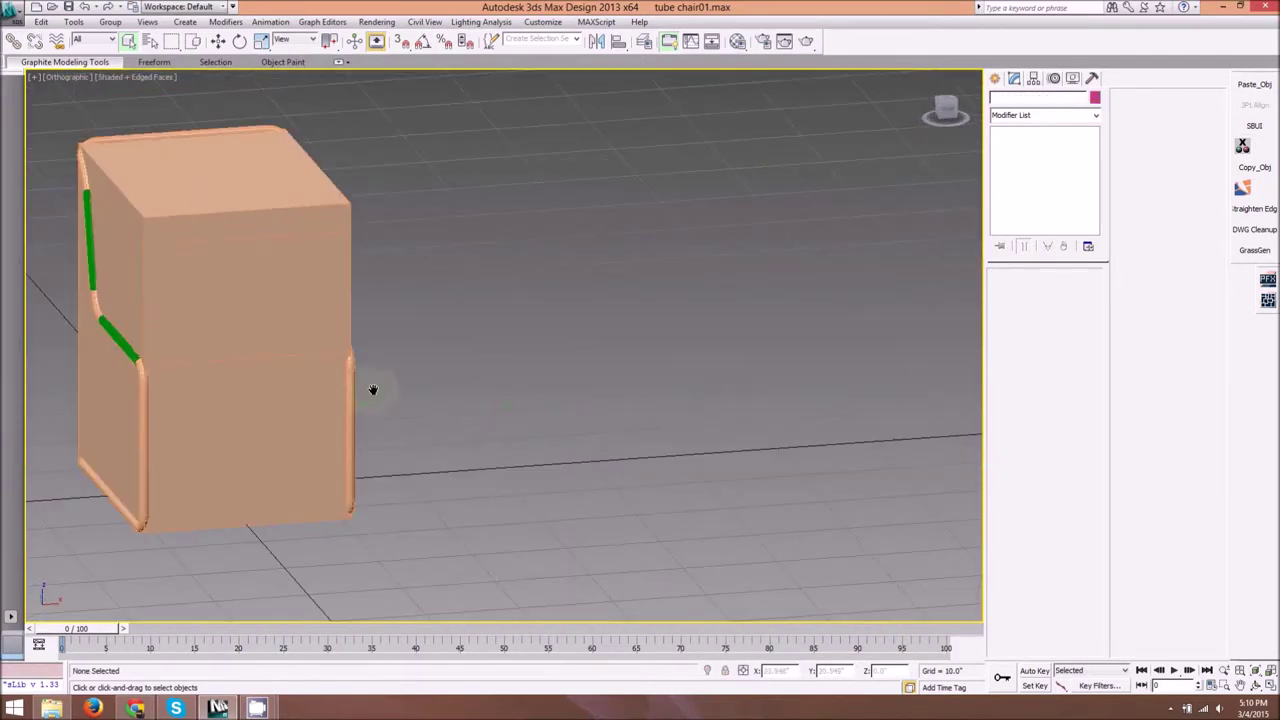
pyautogui.moveTo(373, 390); pyautogui.dragTo(621, 379, button='middle')
pyautogui.scroll(4, 497, 365)
pyautogui.click(463, 283)
pyautogui.scroll(-2, 606, 244)
pyautogui.moveTo(609, 246); pyautogui.dragTo(598, 340, button='middle')
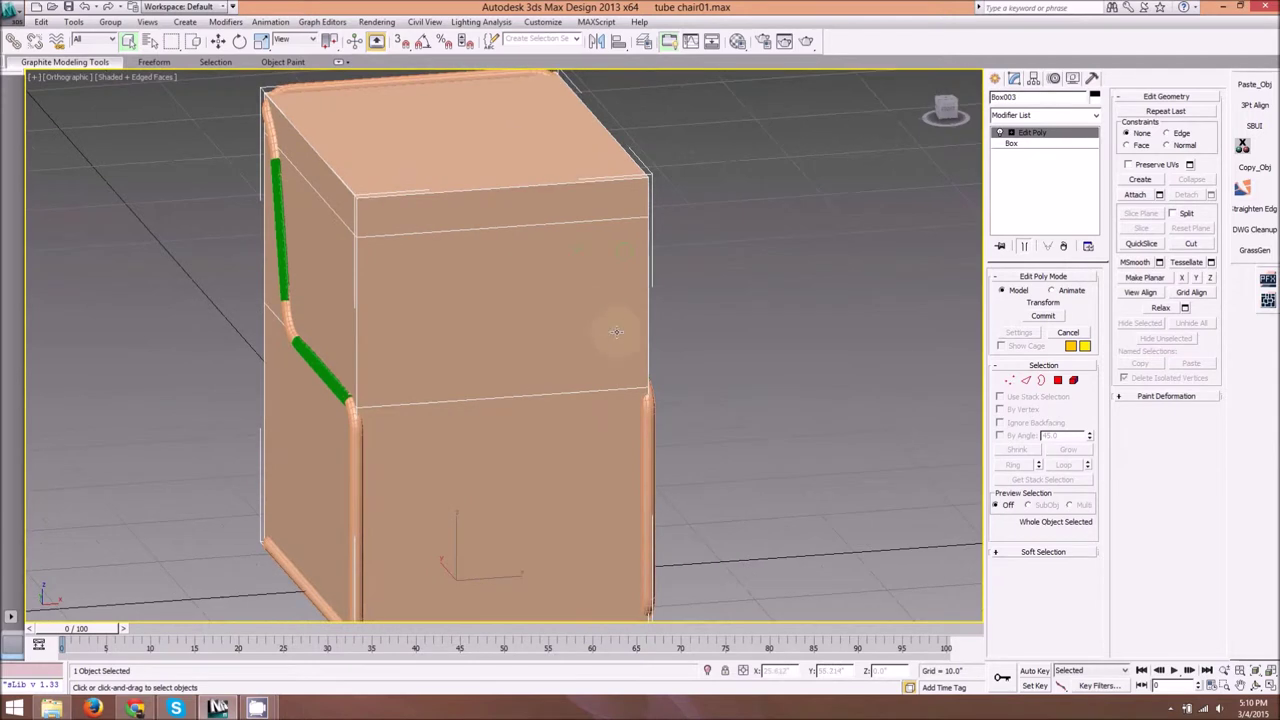
pyautogui.click(1016, 143)
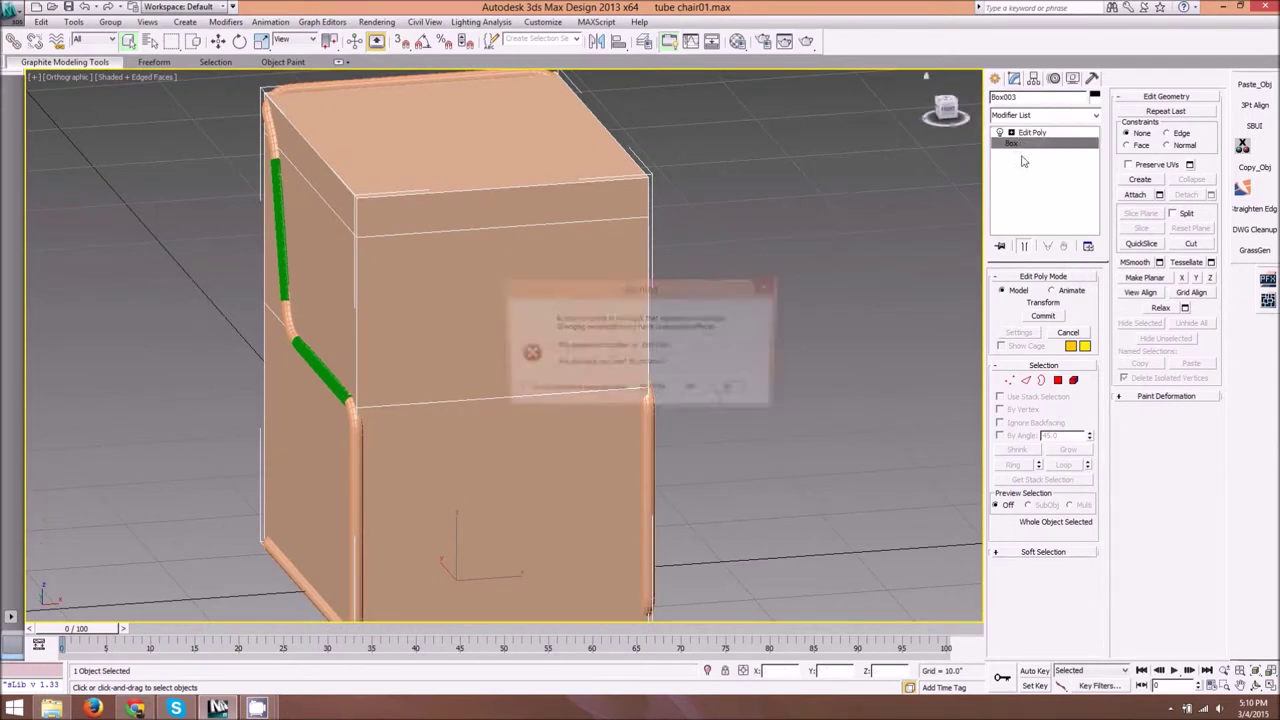
pyautogui.click(704, 397)
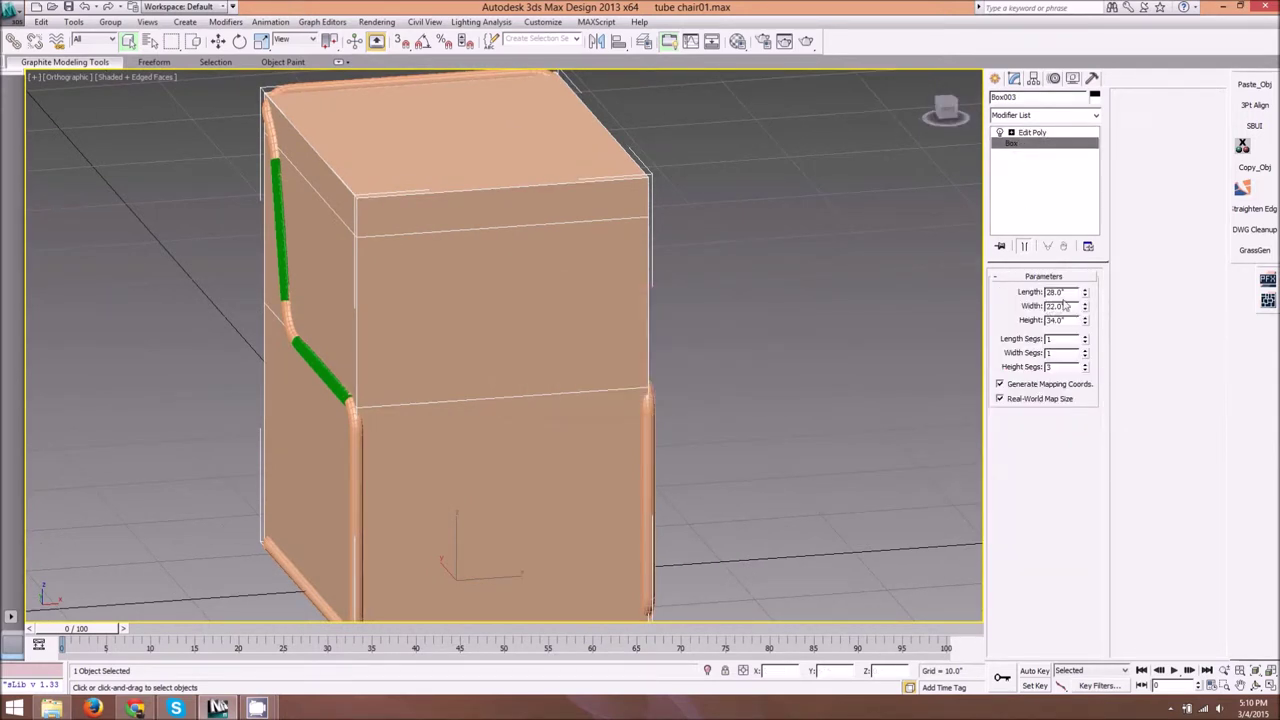
# Step: Compare the box's width with the tube frame and fabric sleeves along both front vertical edges
pyautogui.keyDown('alt'); pyautogui.moveTo(433, 332); pyautogui.dragTo(399, 316, button='middle'); pyautogui.keyUp('alt')
pyautogui.scroll(3, 618, 388)
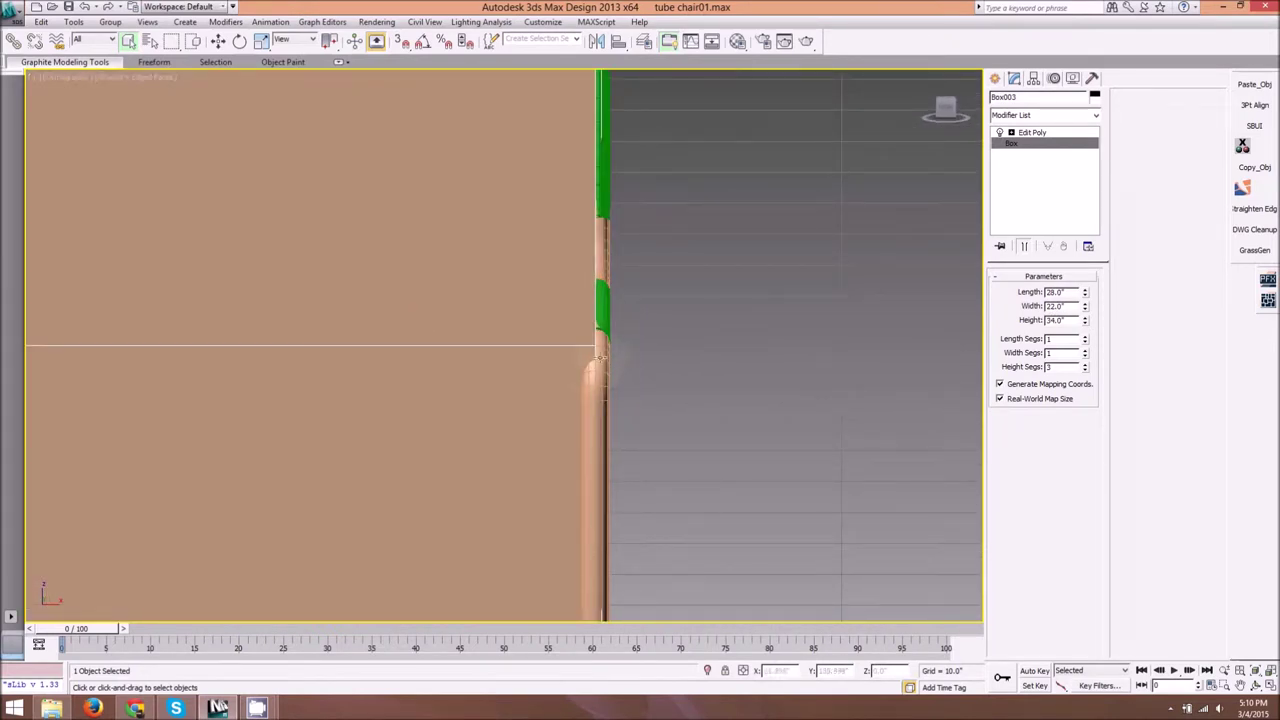
pyautogui.scroll(2, 600, 355)
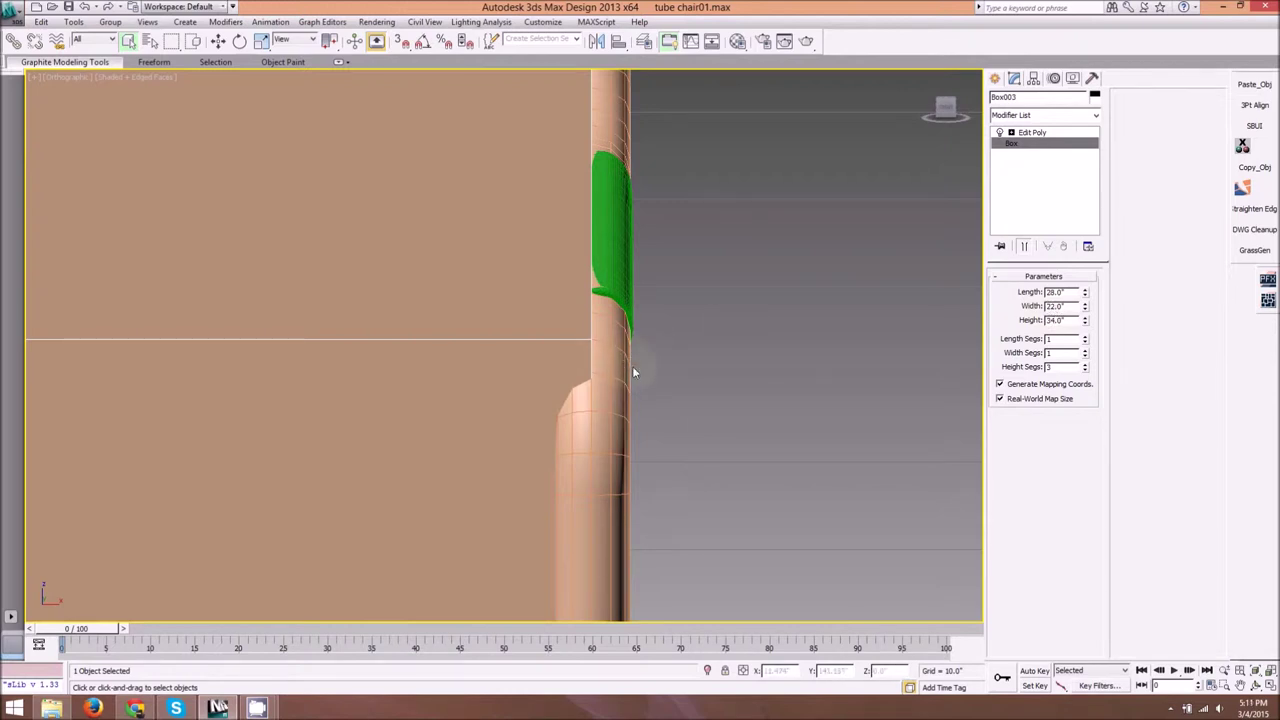
pyautogui.moveTo(633, 372); pyautogui.dragTo(823, 351, button='middle')
pyautogui.scroll(-6, 826, 351)
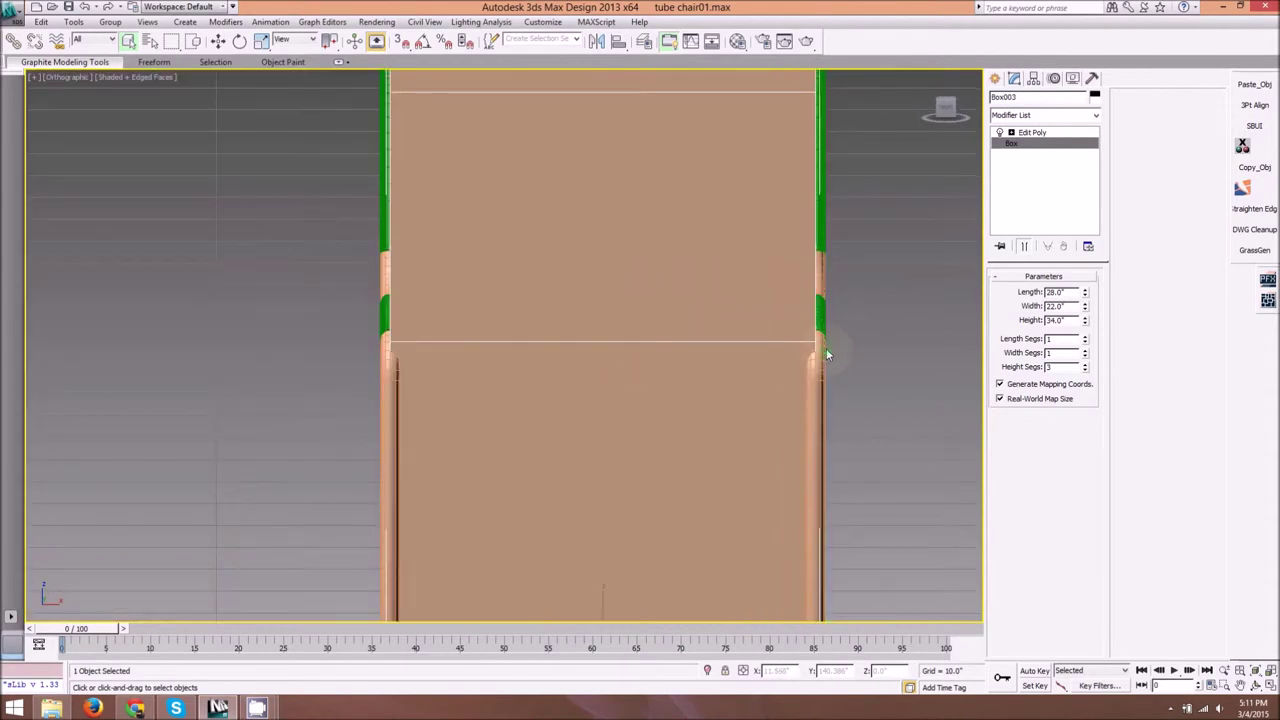
pyautogui.scroll(2, 378, 364)
pyautogui.keyDown('alt'); pyautogui.moveTo(379, 364); pyautogui.dragTo(416, 347, button='middle'); pyautogui.keyUp('alt')
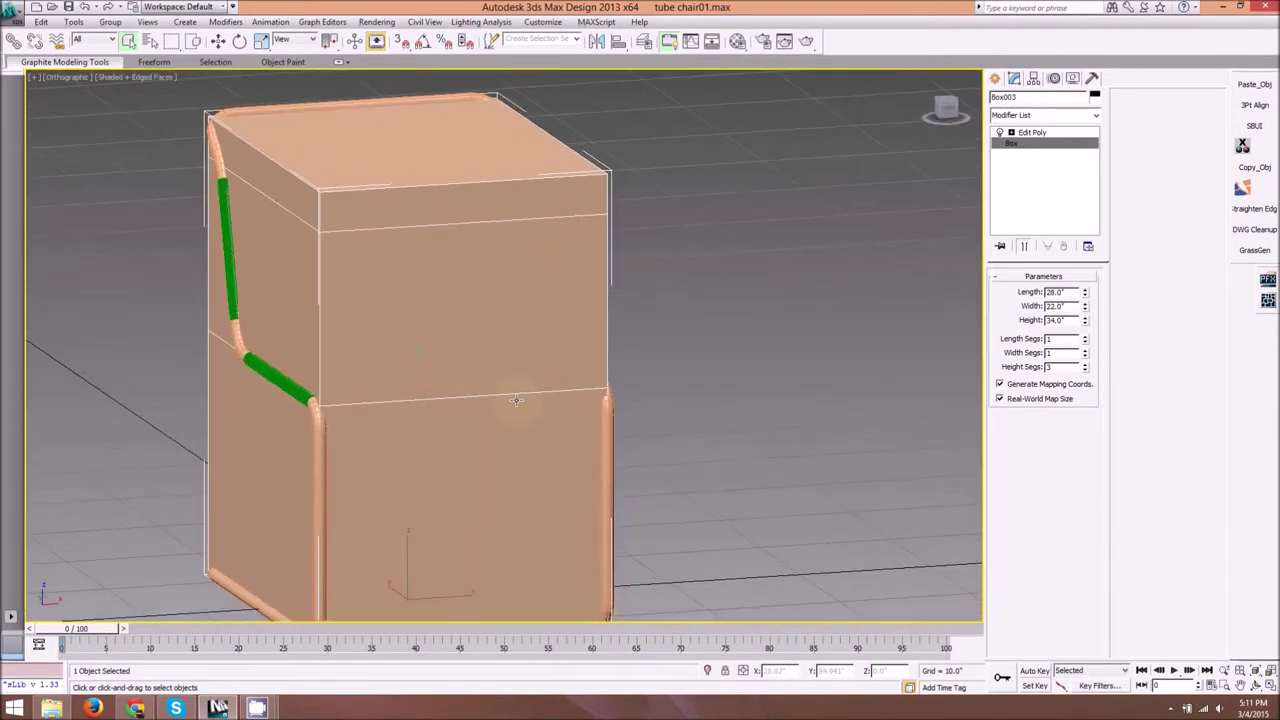
pyautogui.scroll(5, 514, 406)
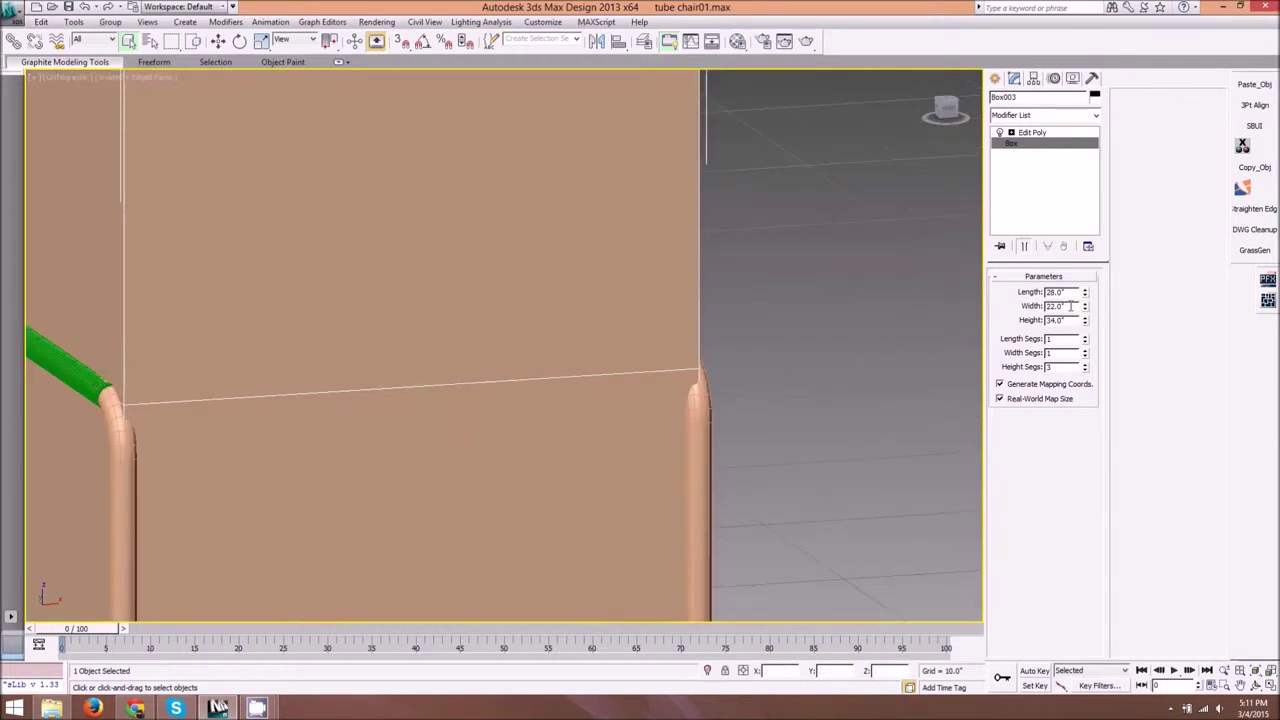
pyautogui.moveTo(656, 385); pyautogui.dragTo(738, 351, button='middle')
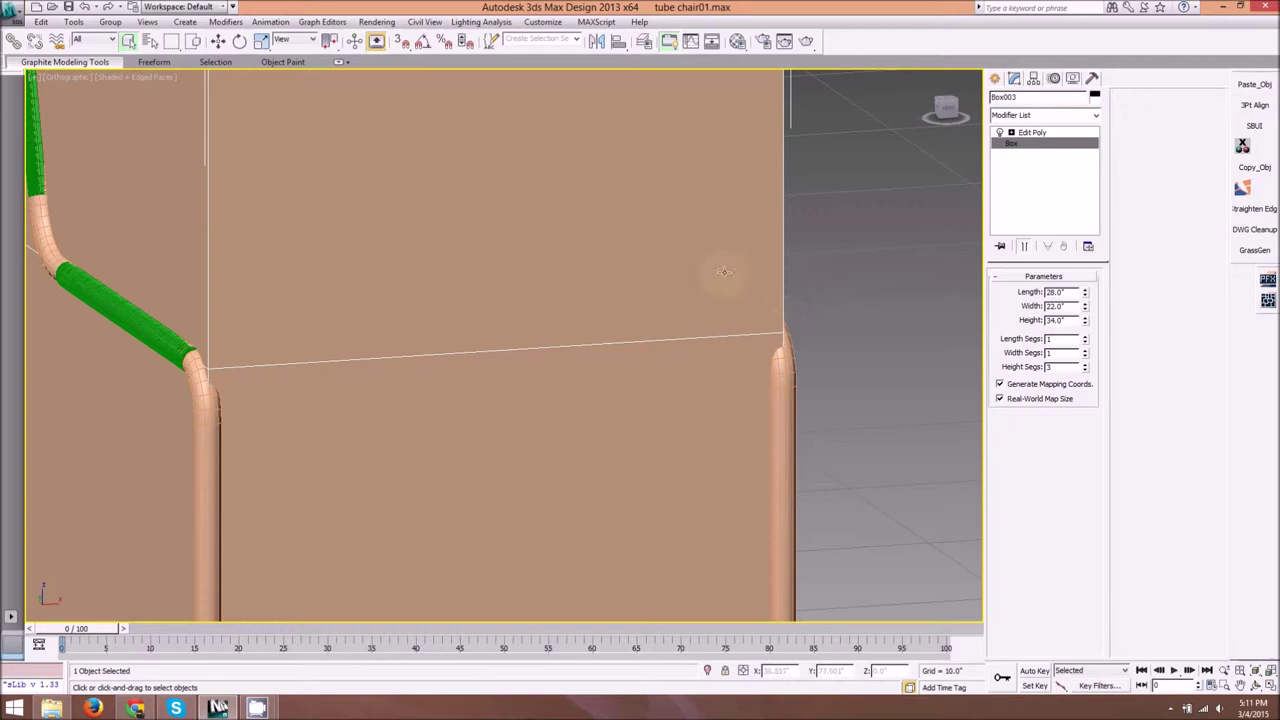
pyautogui.scroll(-5, 760, 305)
pyautogui.keyDown('alt'); pyautogui.moveTo(761, 311); pyautogui.dragTo(742, 303, button='middle'); pyautogui.keyUp('alt')
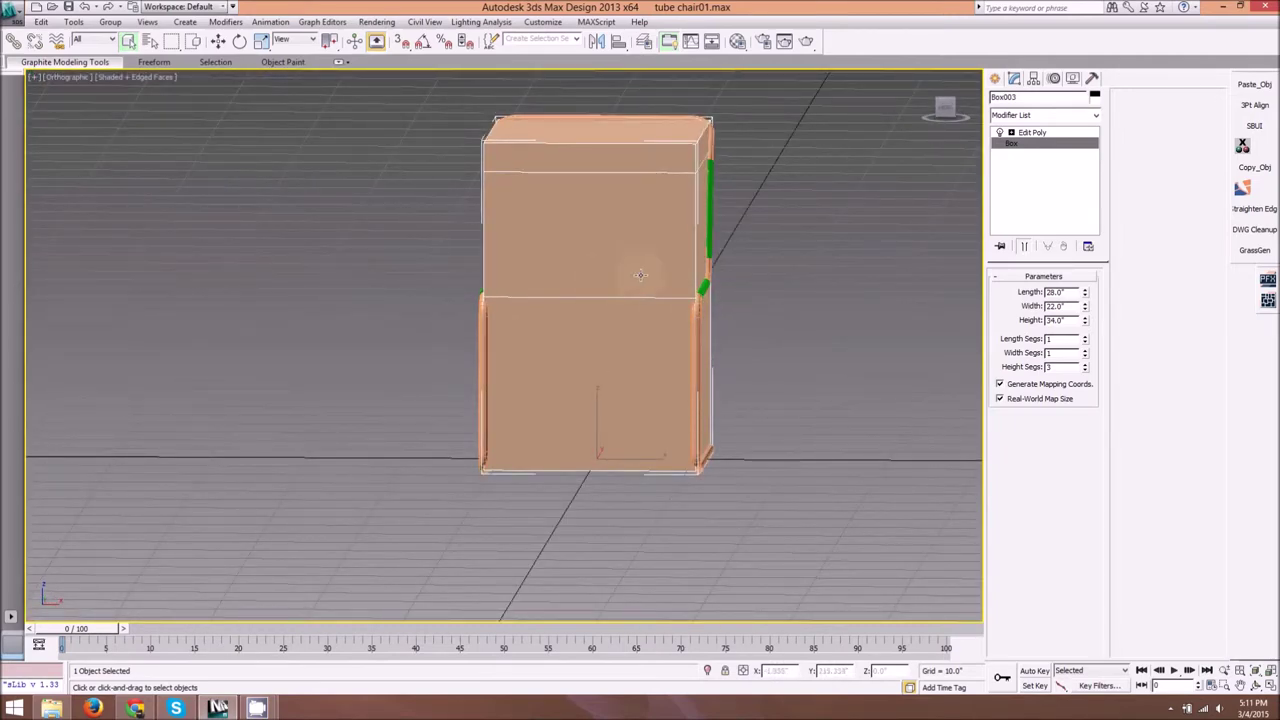
pyautogui.keyDown('alt'); pyautogui.moveTo(552, 312); pyautogui.dragTo(620, 341, button='middle'); pyautogui.keyUp('alt')
# Step: Return the reference box to its Edit Poly level and hide the box
pyautogui.press('pageup')
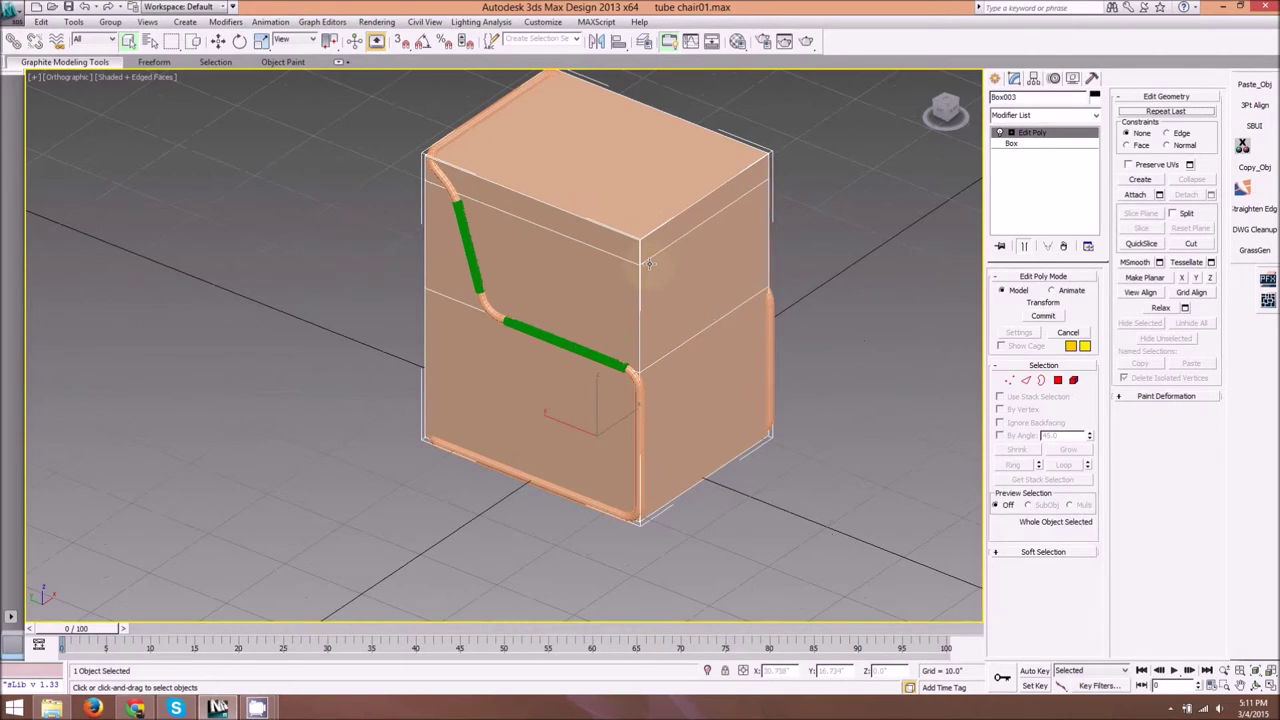
pyautogui.rightClick(646, 258)
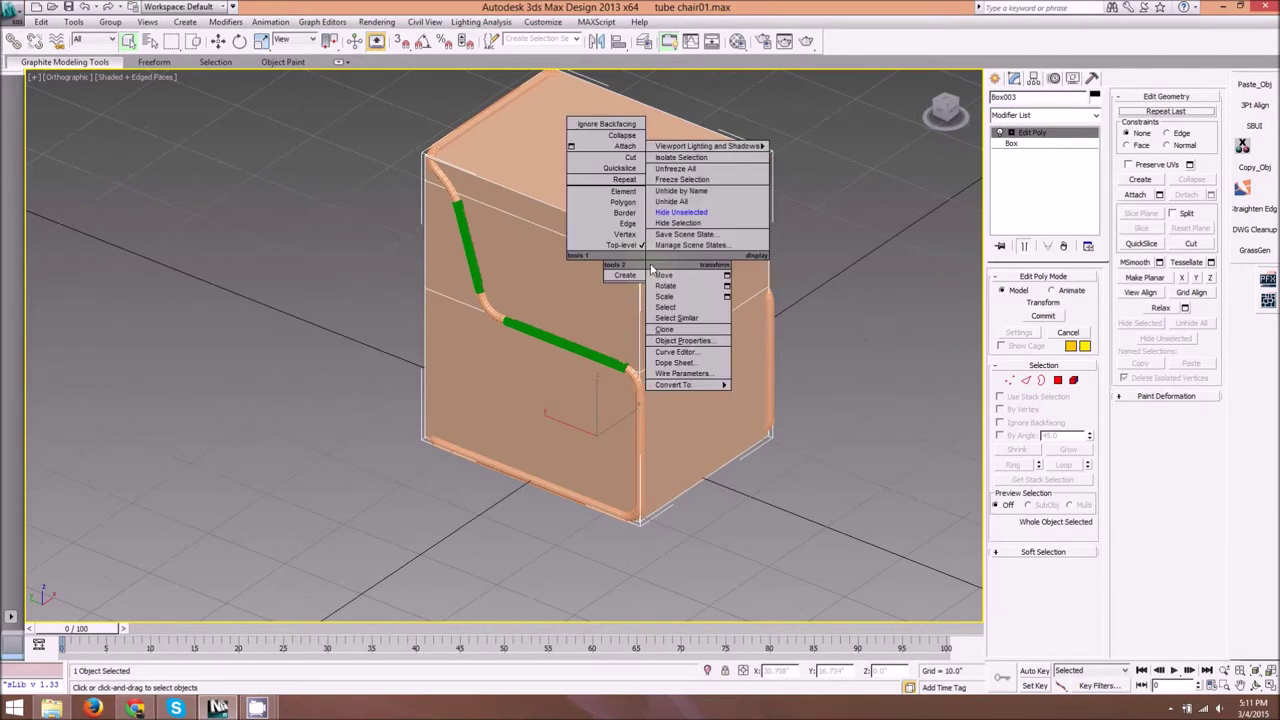
pyautogui.click(683, 225)
# Step: Examine the seat's front corner where the fabric wraps around the bent tube for intersecting surfaces
pyautogui.scroll(4, 677, 246)
pyautogui.keyDown('alt'); pyautogui.moveTo(657, 269); pyautogui.dragTo(623, 269, button='middle'); pyautogui.keyUp('alt')
pyautogui.moveTo(514, 254); pyautogui.dragTo(626, 447, button='middle')
pyautogui.scroll(4, 532, 421)
pyautogui.keyDown('alt'); pyautogui.moveTo(325, 260); pyautogui.dragTo(343, 271, button='middle'); pyautogui.keyUp('alt')
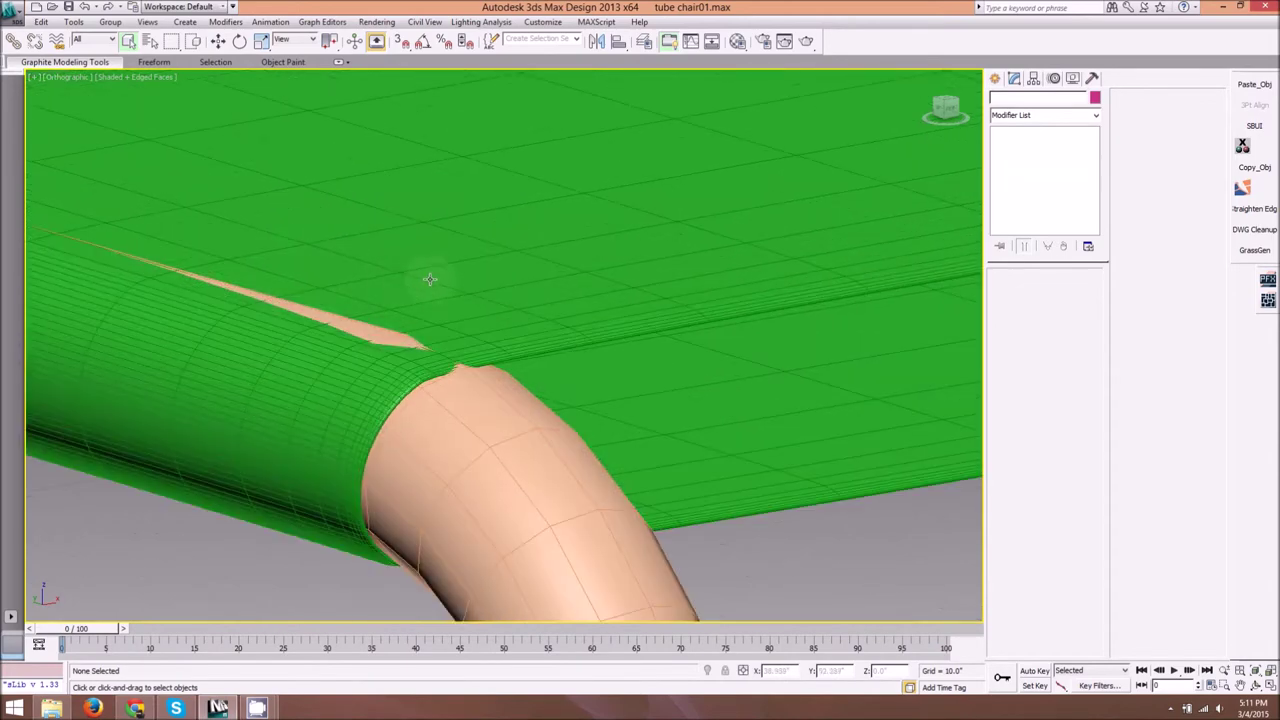
pyautogui.scroll(5, 482, 385)
pyautogui.scroll(-3, 510, 362)
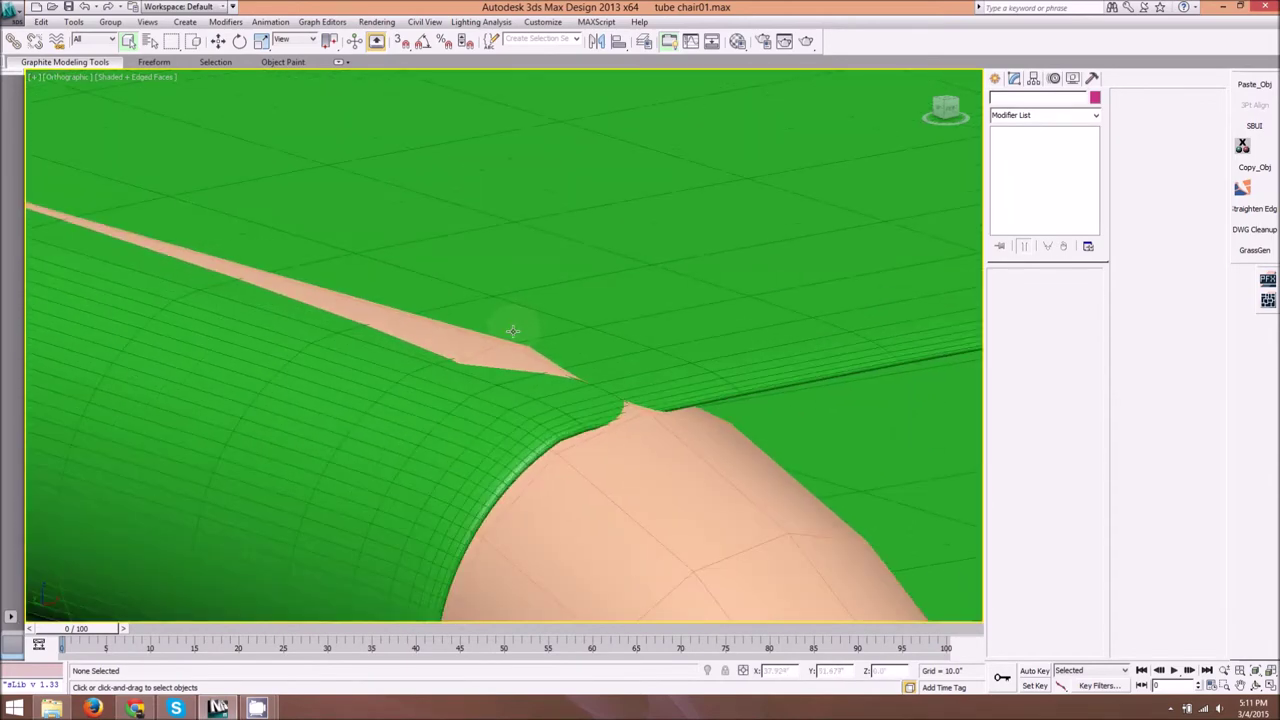
pyautogui.scroll(3, 500, 390)
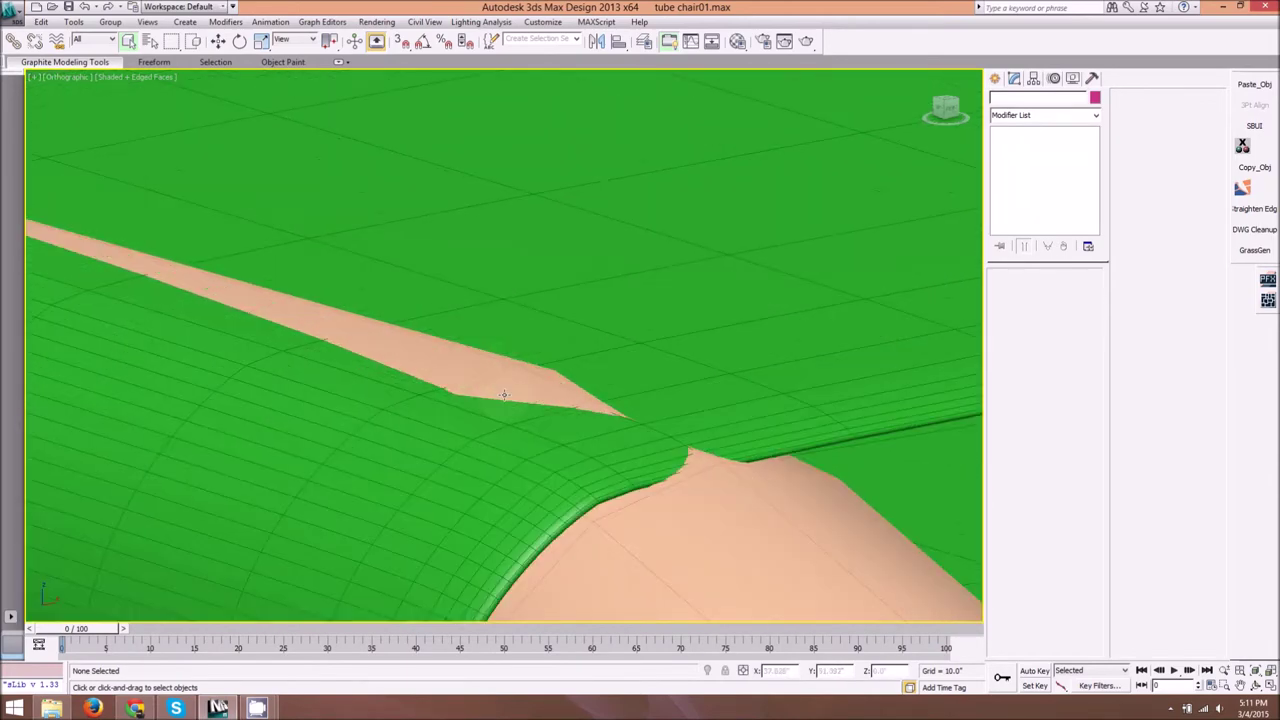
# Step: Select the fabric and switch off its TurboSmooth to inspect the unsmoothed shell around the tube
pyautogui.click(644, 375)
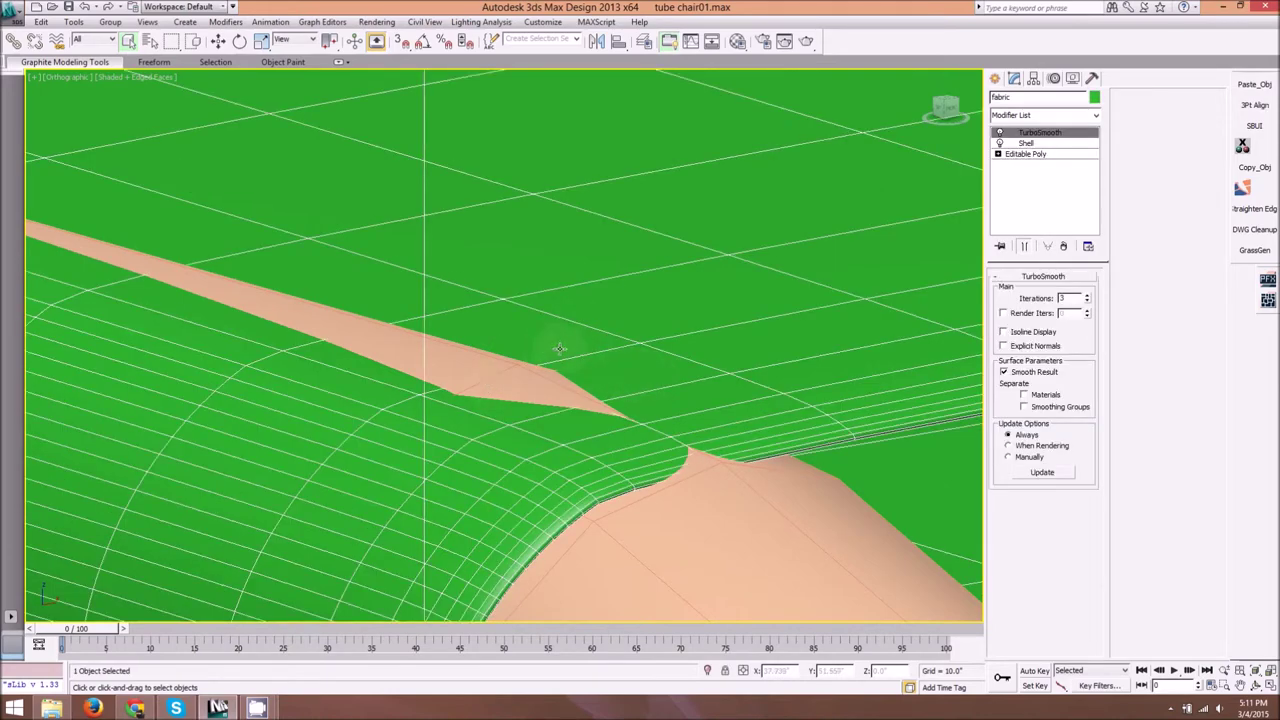
pyautogui.scroll(-3, 494, 358)
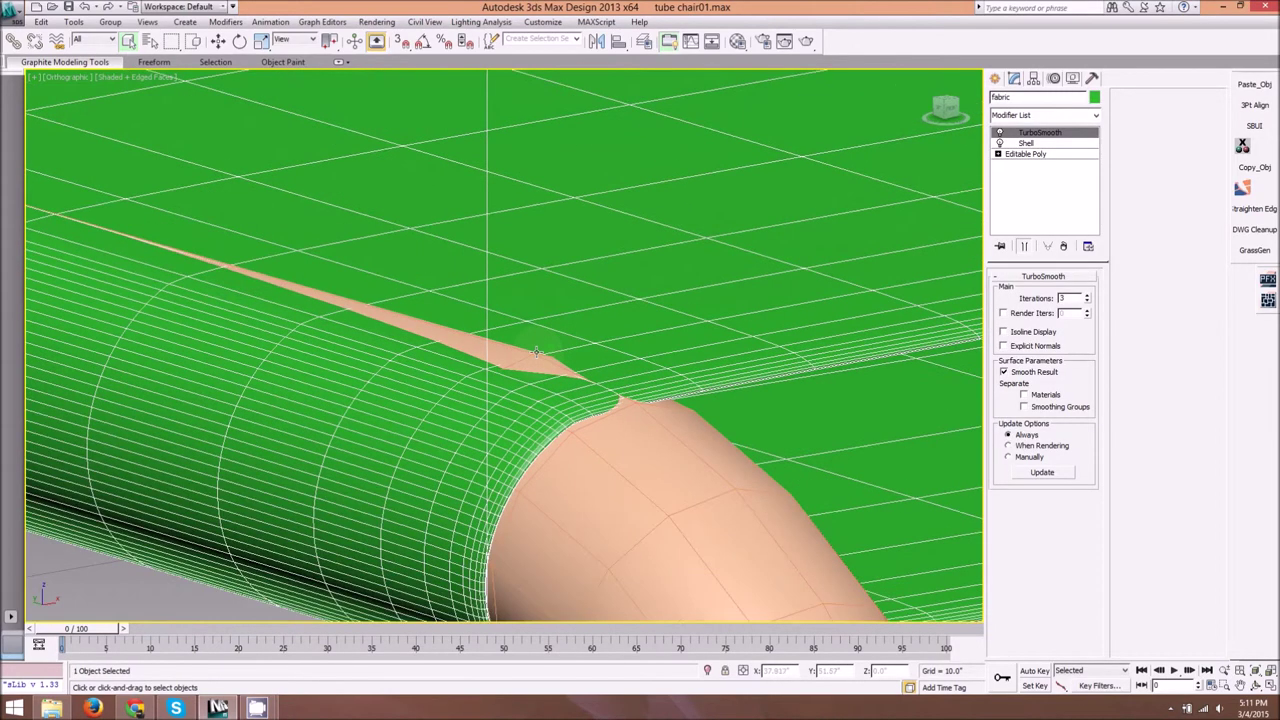
pyautogui.click(999, 133)
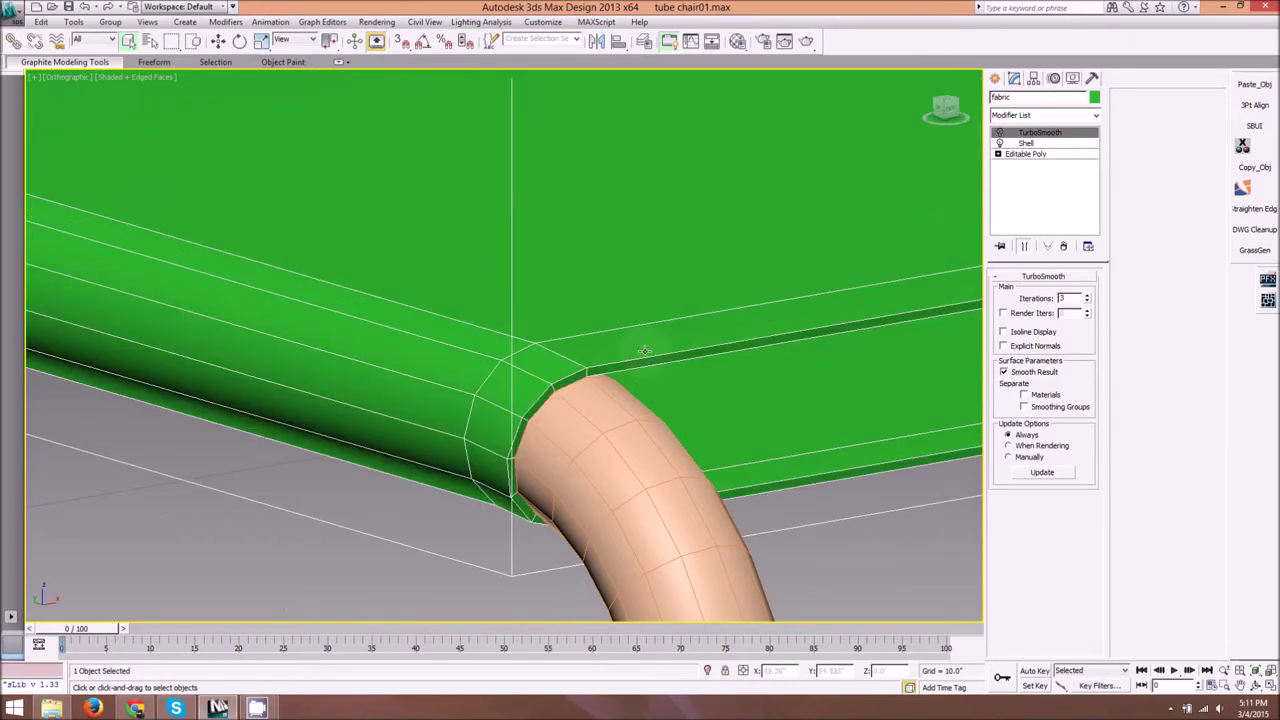
pyautogui.scroll(2, 505, 368)
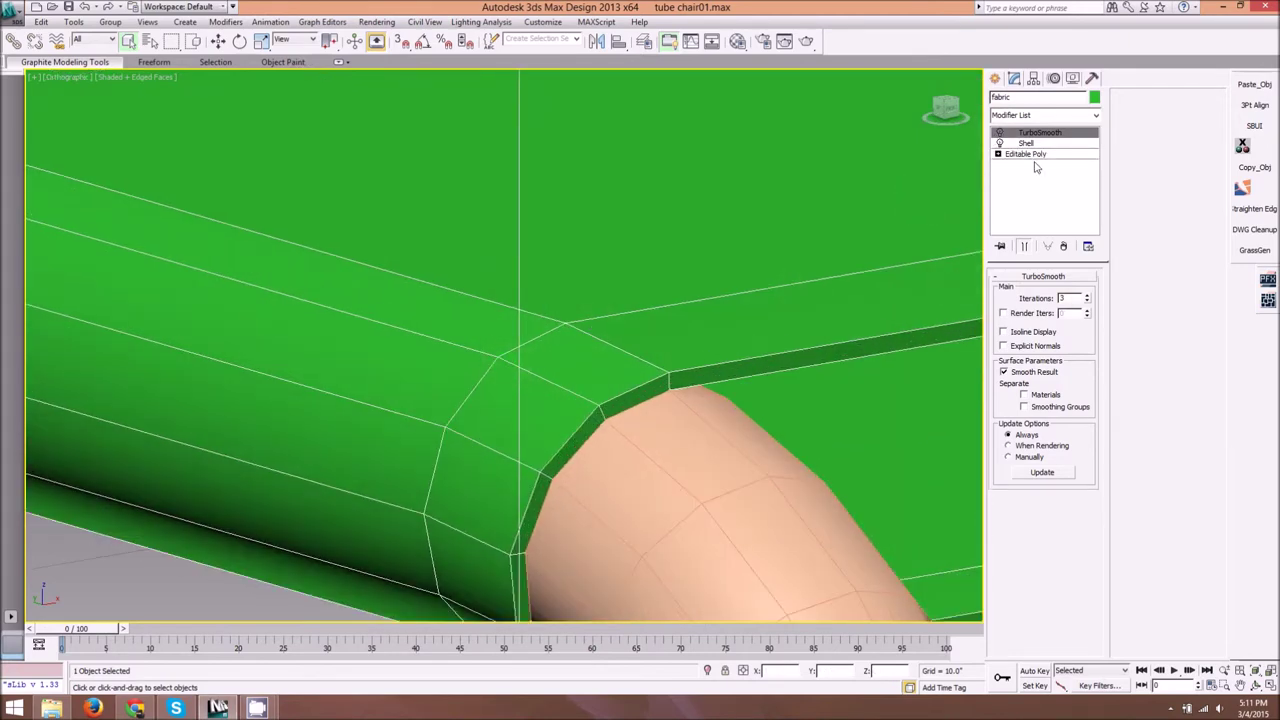
# Step: Switch the fabric's TurboSmooth back on and set its Shell outer amount to 0.125 inch
pyautogui.click(1028, 143)
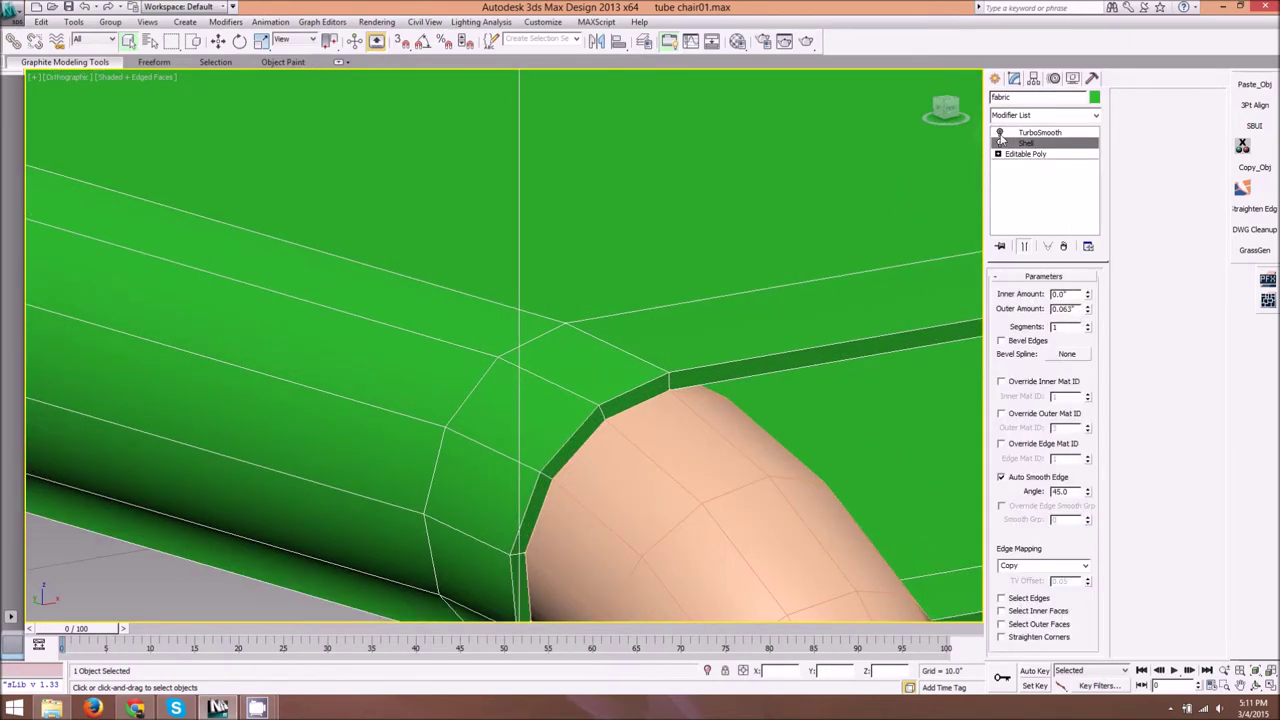
pyautogui.click(999, 133)
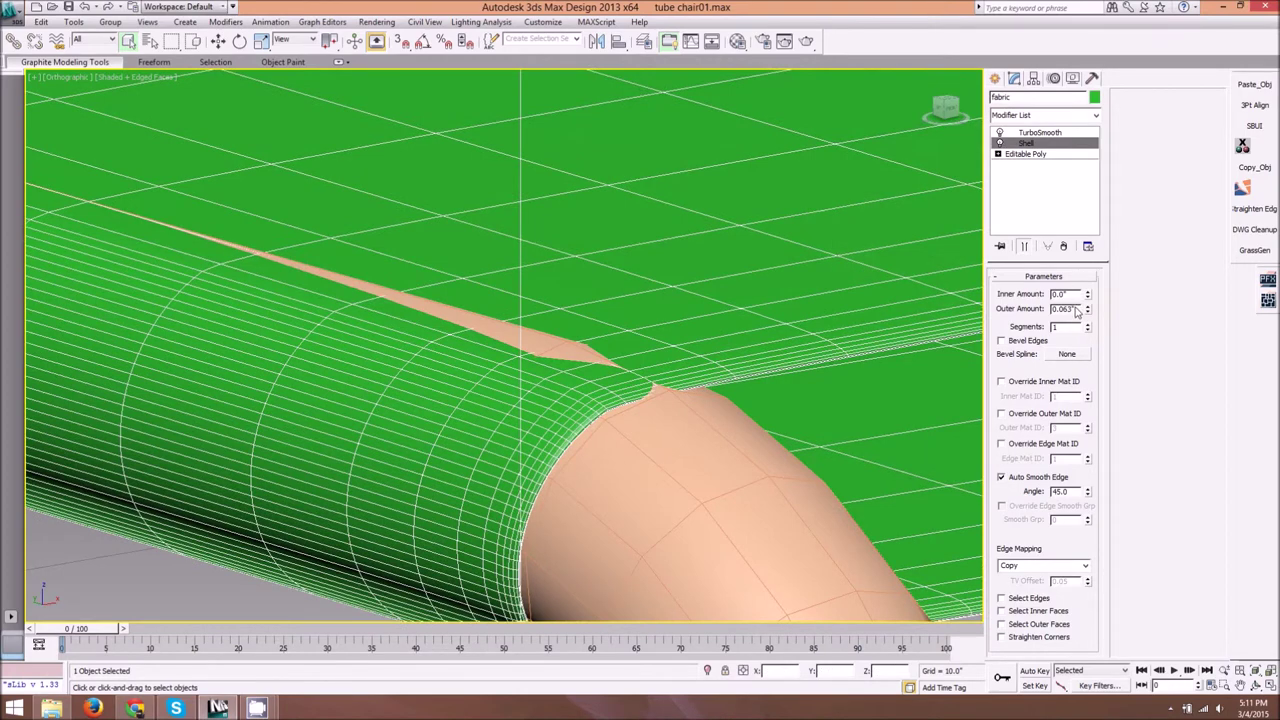
pyautogui.doubleClick(1076, 311)
pyautogui.write('.125')
pyautogui.press('Return')
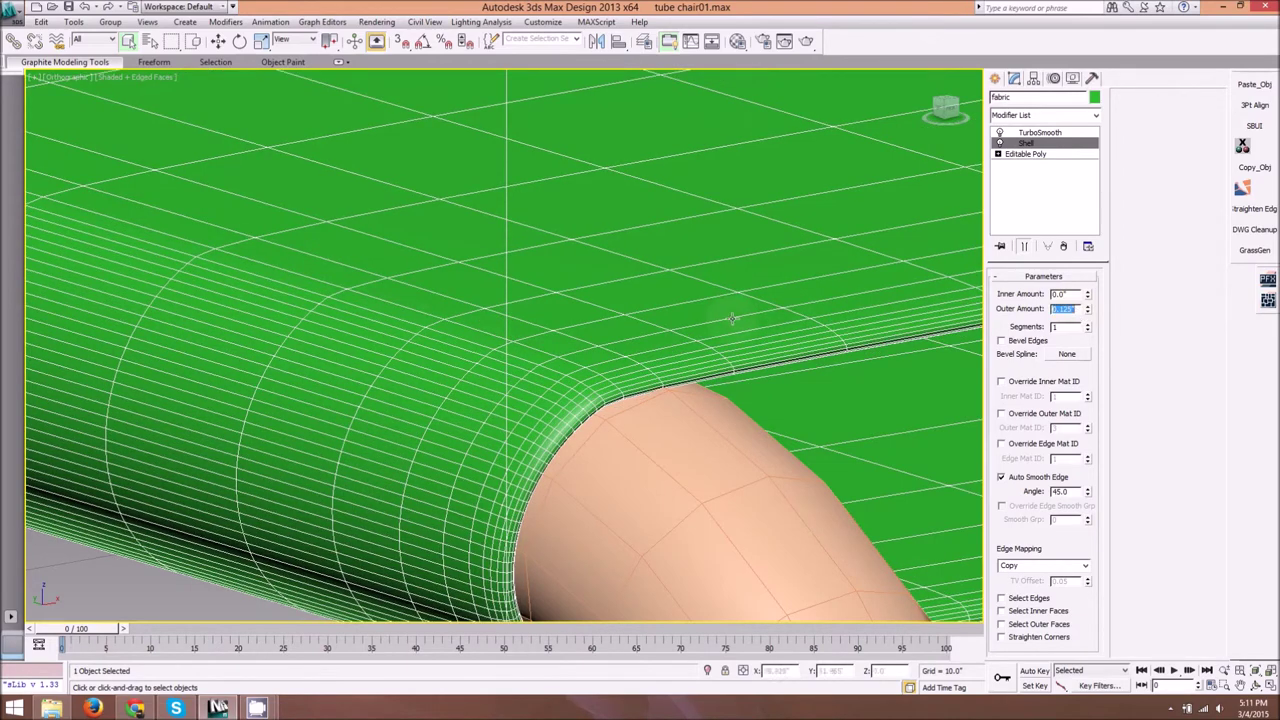
pyautogui.write('1')
pyautogui.press('Return')
pyautogui.scroll(-4, 648, 250)
pyautogui.keyDown('alt'); pyautogui.moveTo(647, 247); pyautogui.dragTo(503, 177, button='middle'); pyautogui.keyUp('alt')
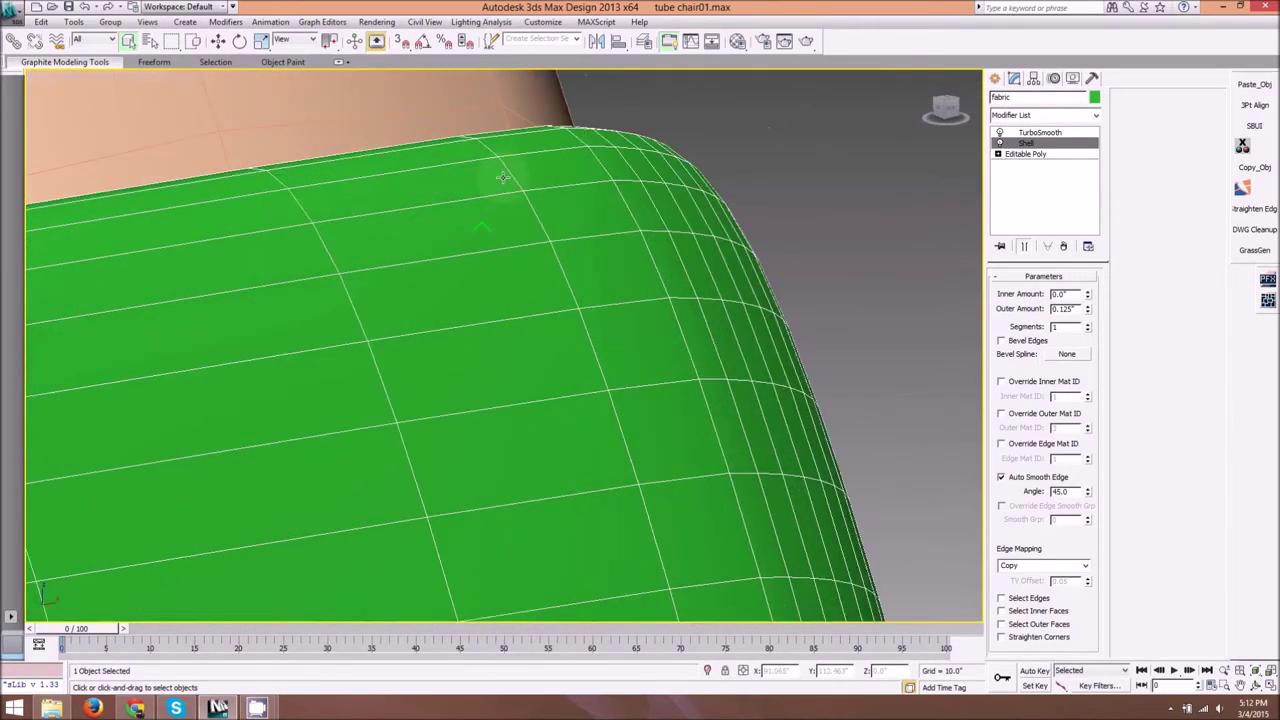
pyautogui.scroll(-10, 622, 147)
pyautogui.moveTo(678, 272); pyautogui.dragTo(538, 170, button='middle')
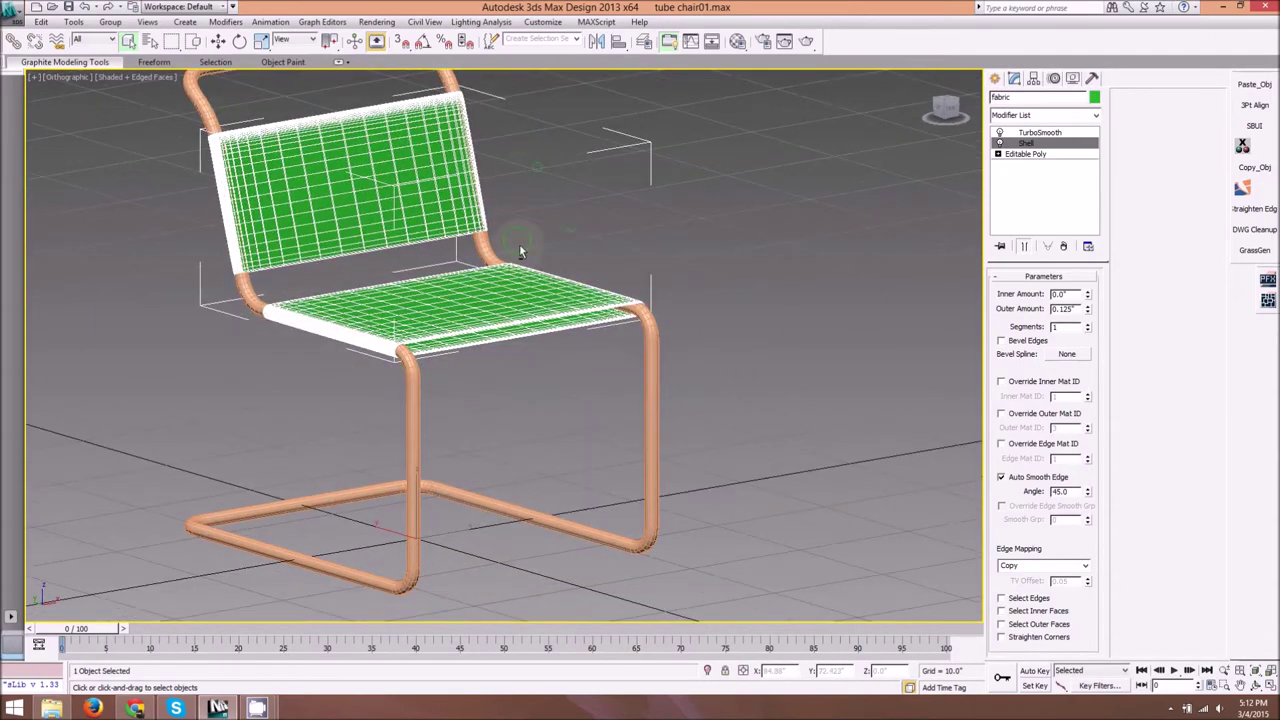